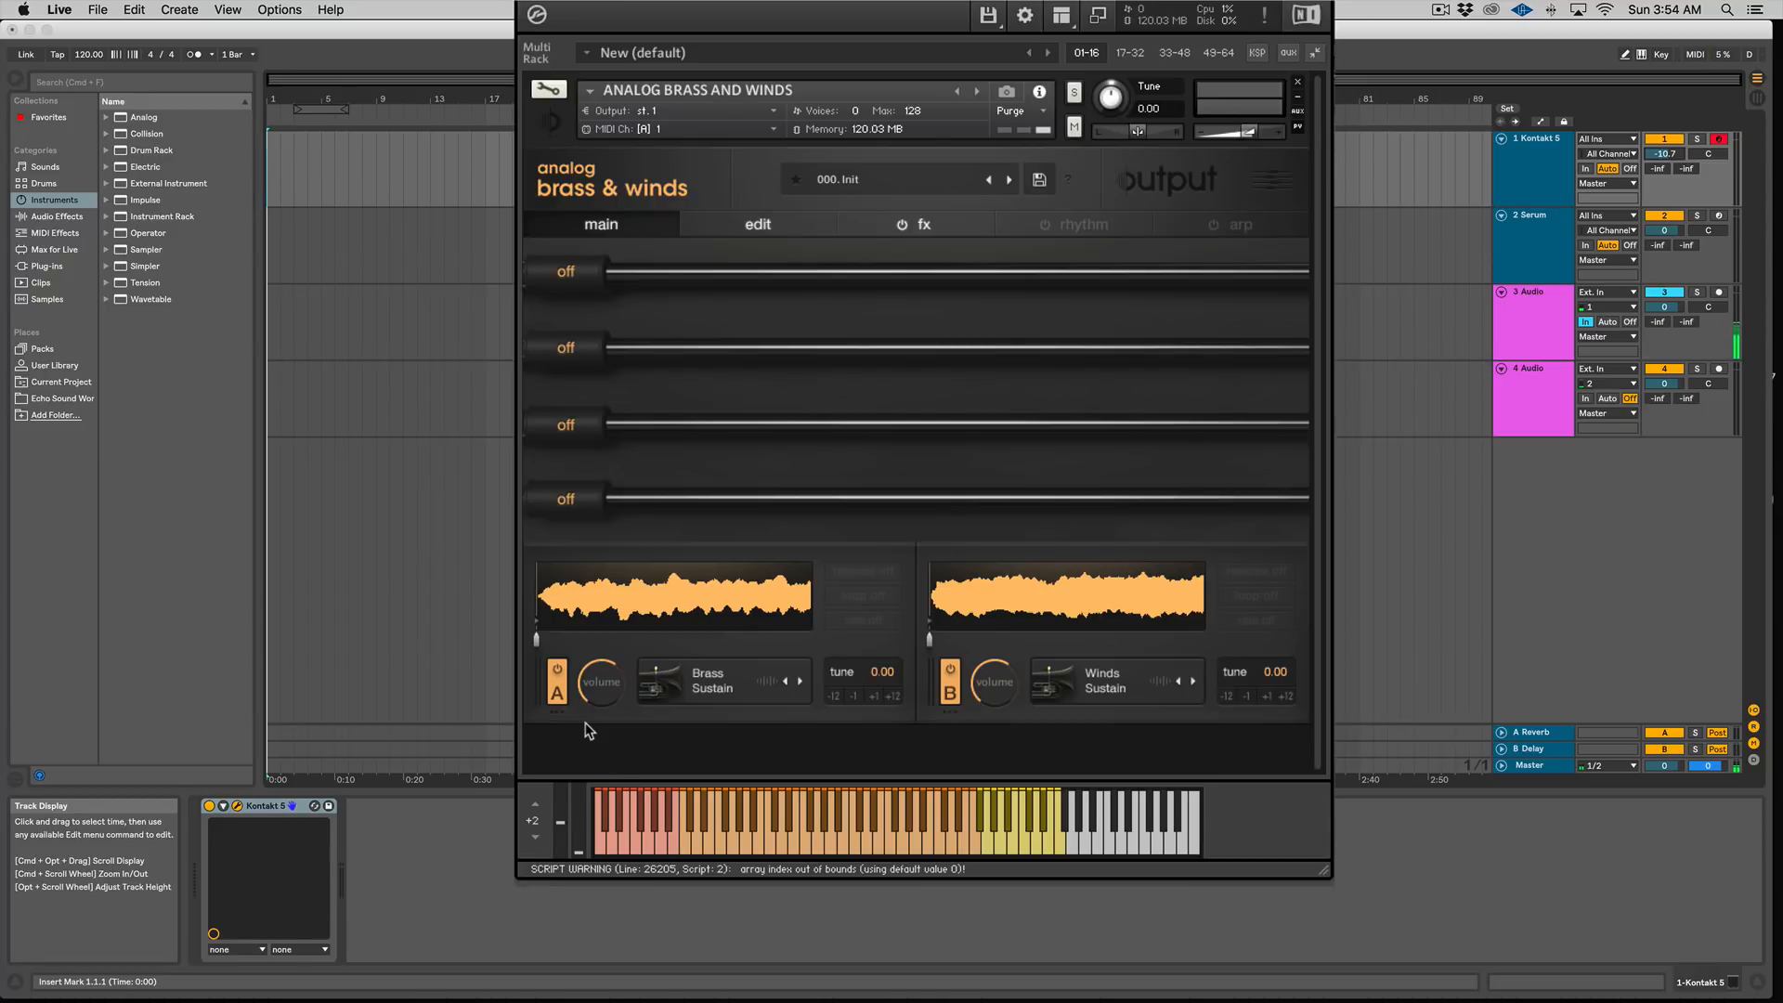
Step: Browse the instrument's main, edit, fx, rhythm and arp pages to survey its sections
click(777, 227)
click(897, 228)
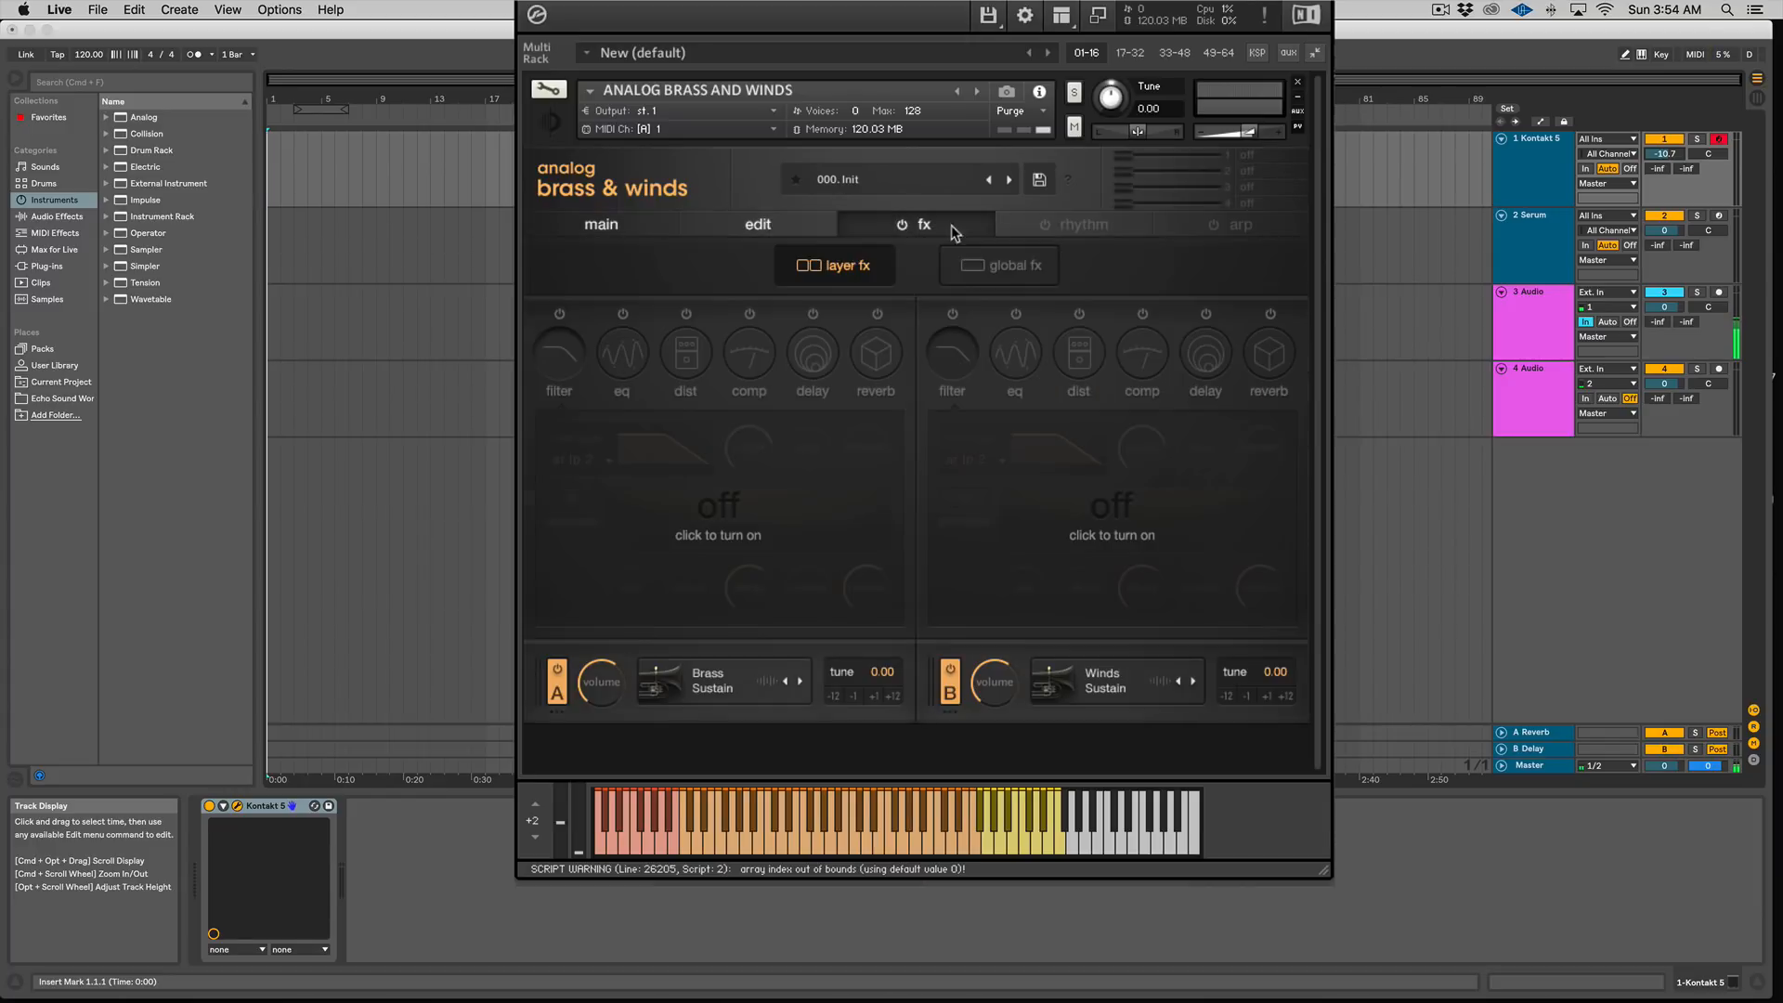
click(1045, 226)
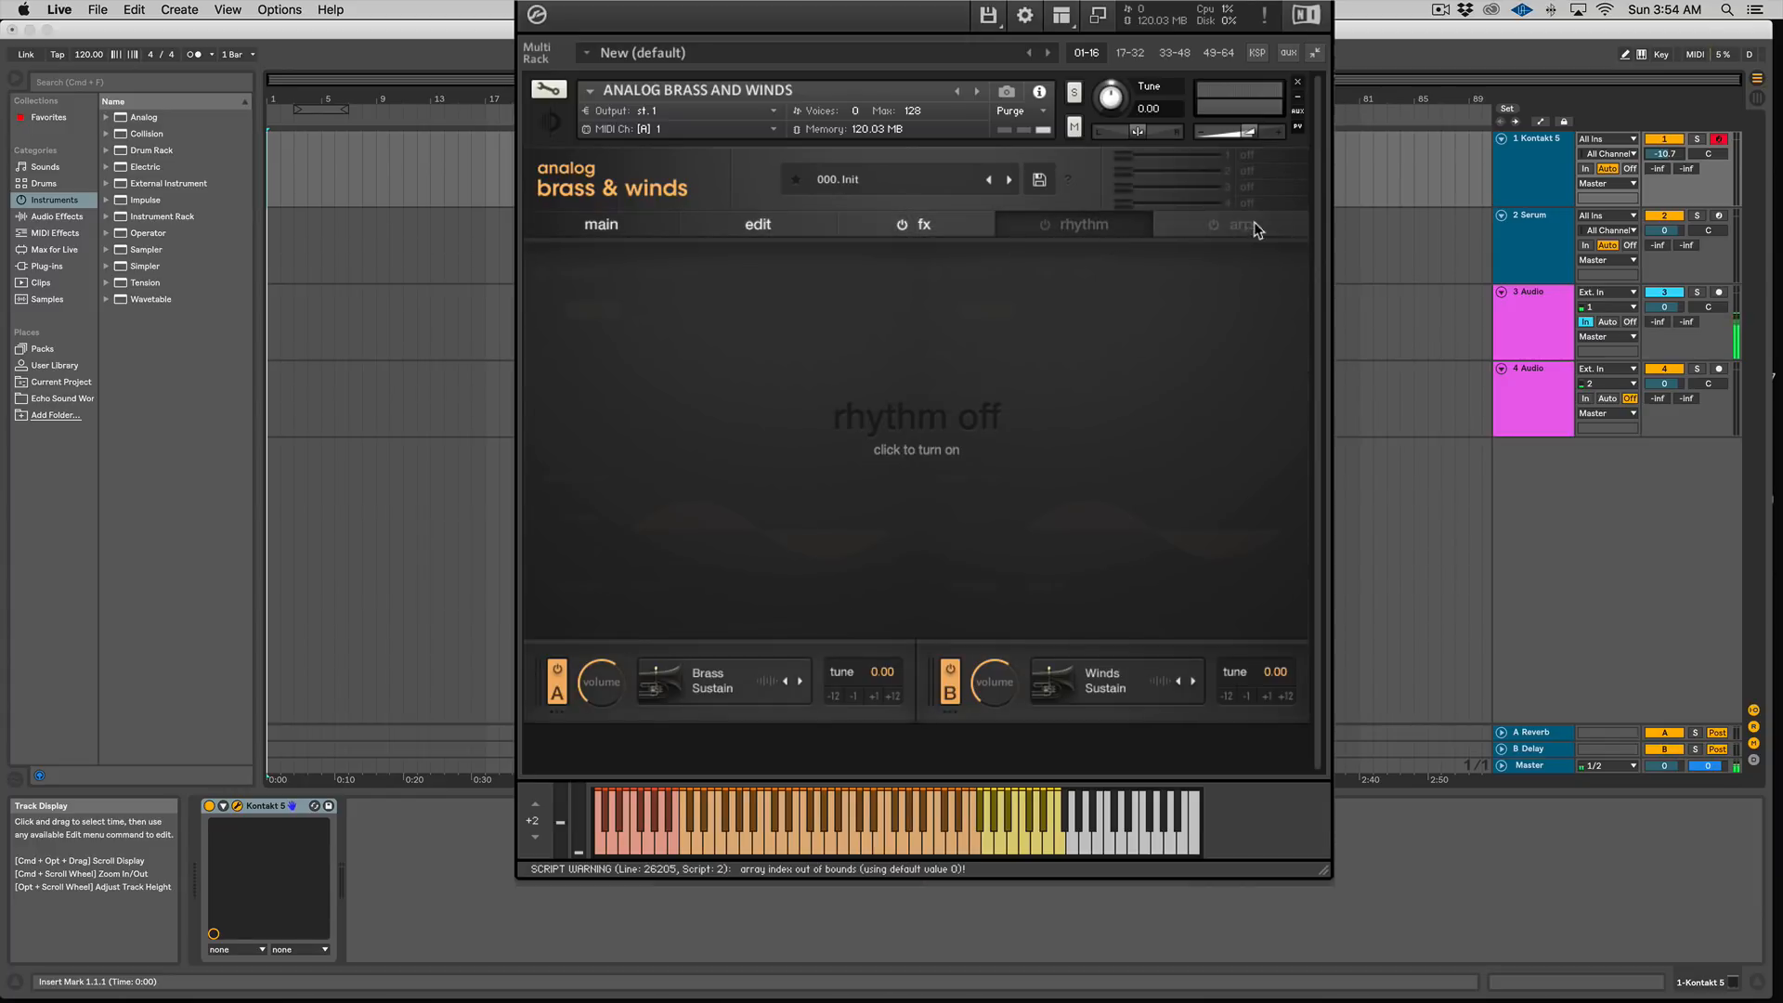
click(601, 224)
click(754, 227)
click(920, 223)
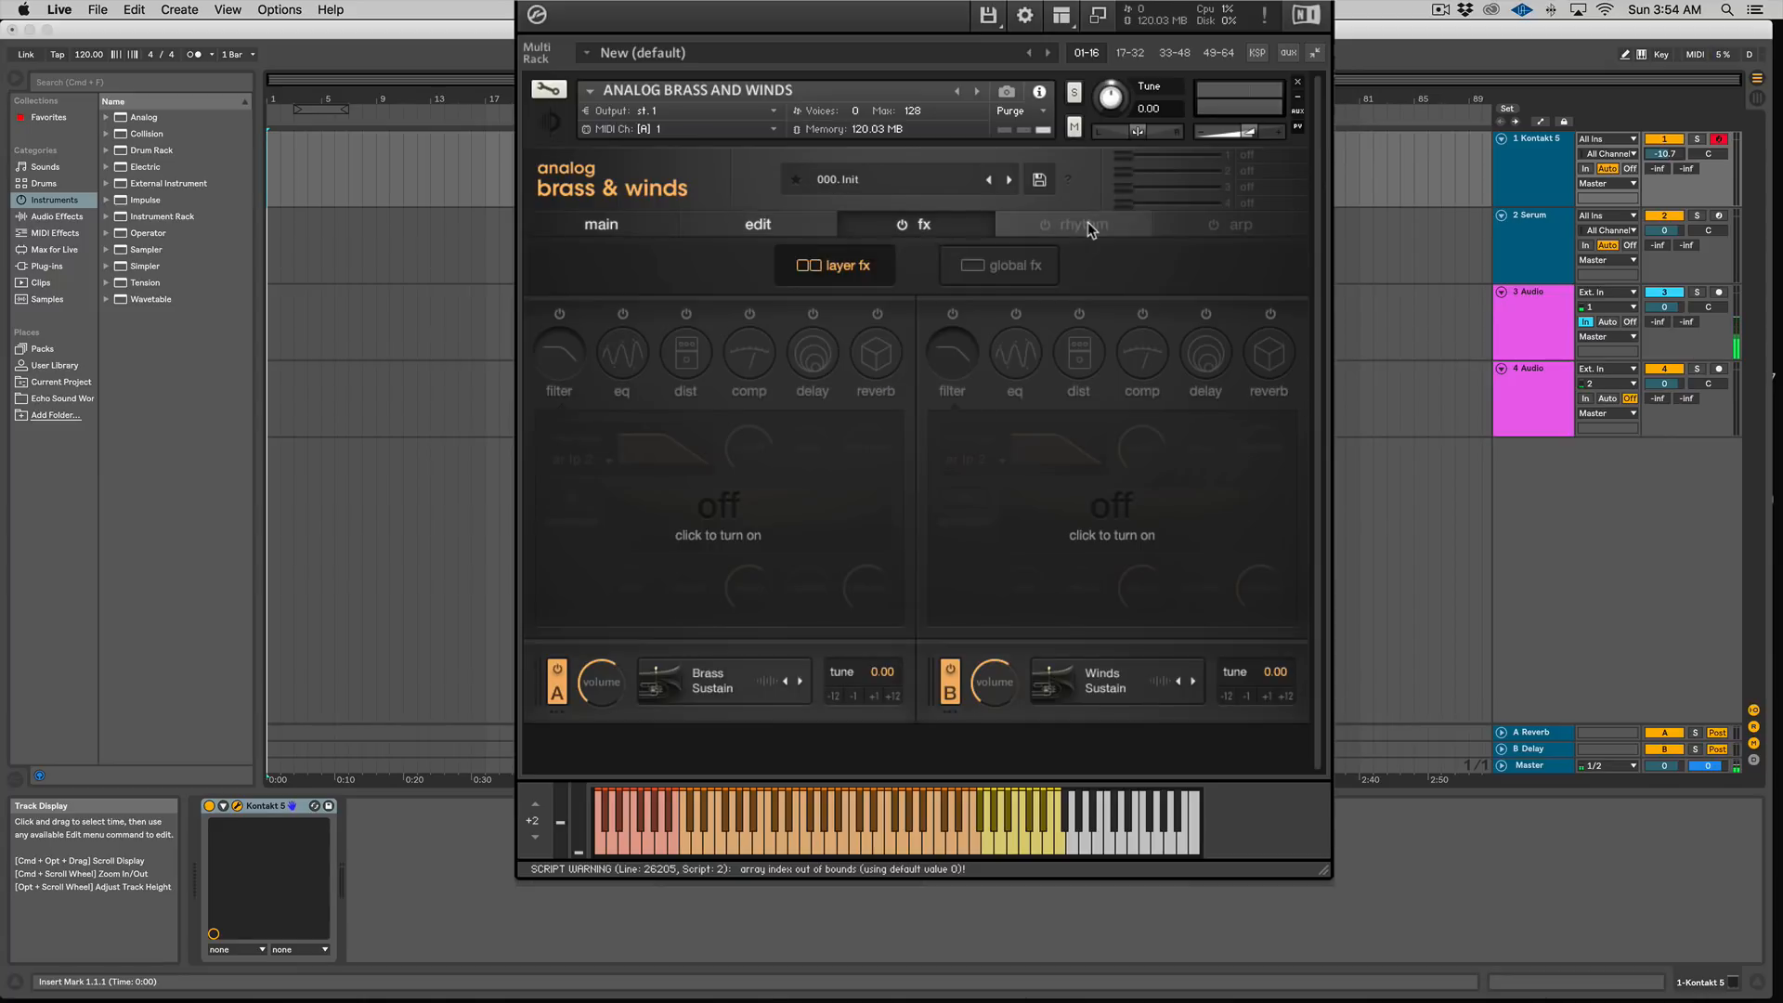
click(1079, 224)
click(1239, 224)
click(627, 225)
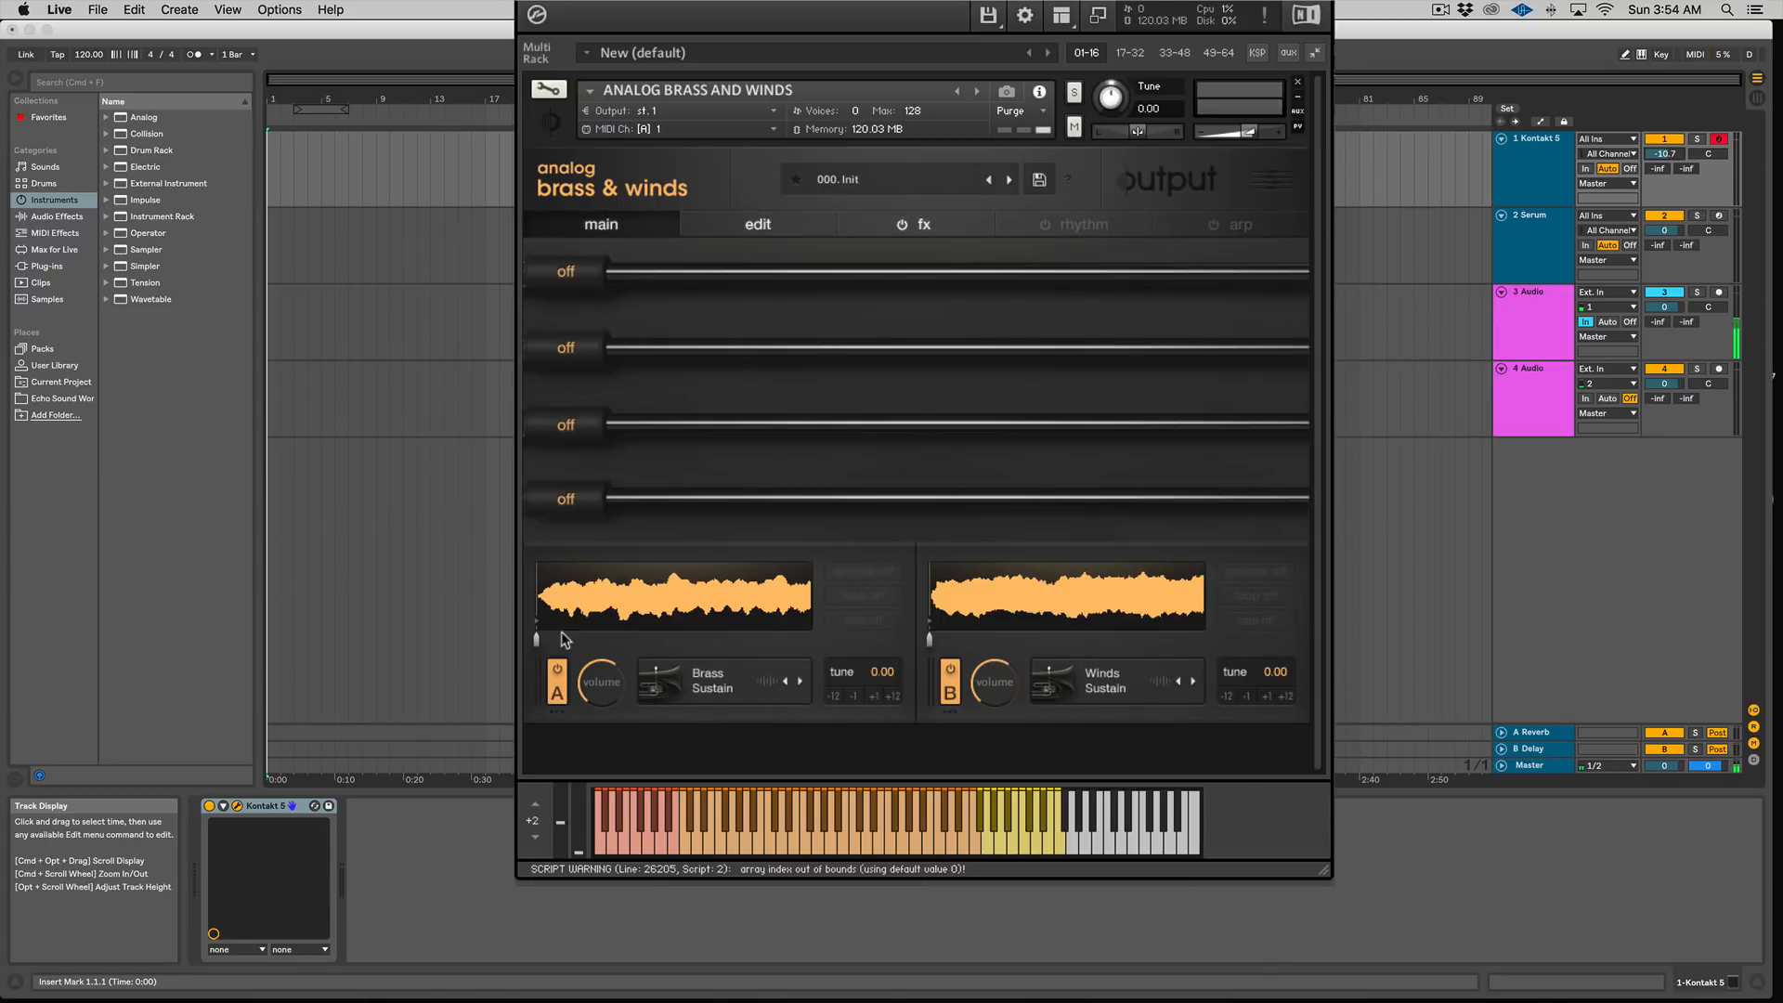
Step: Examine the edit page envelope controls and the layer fx and global fx pages
click(796, 225)
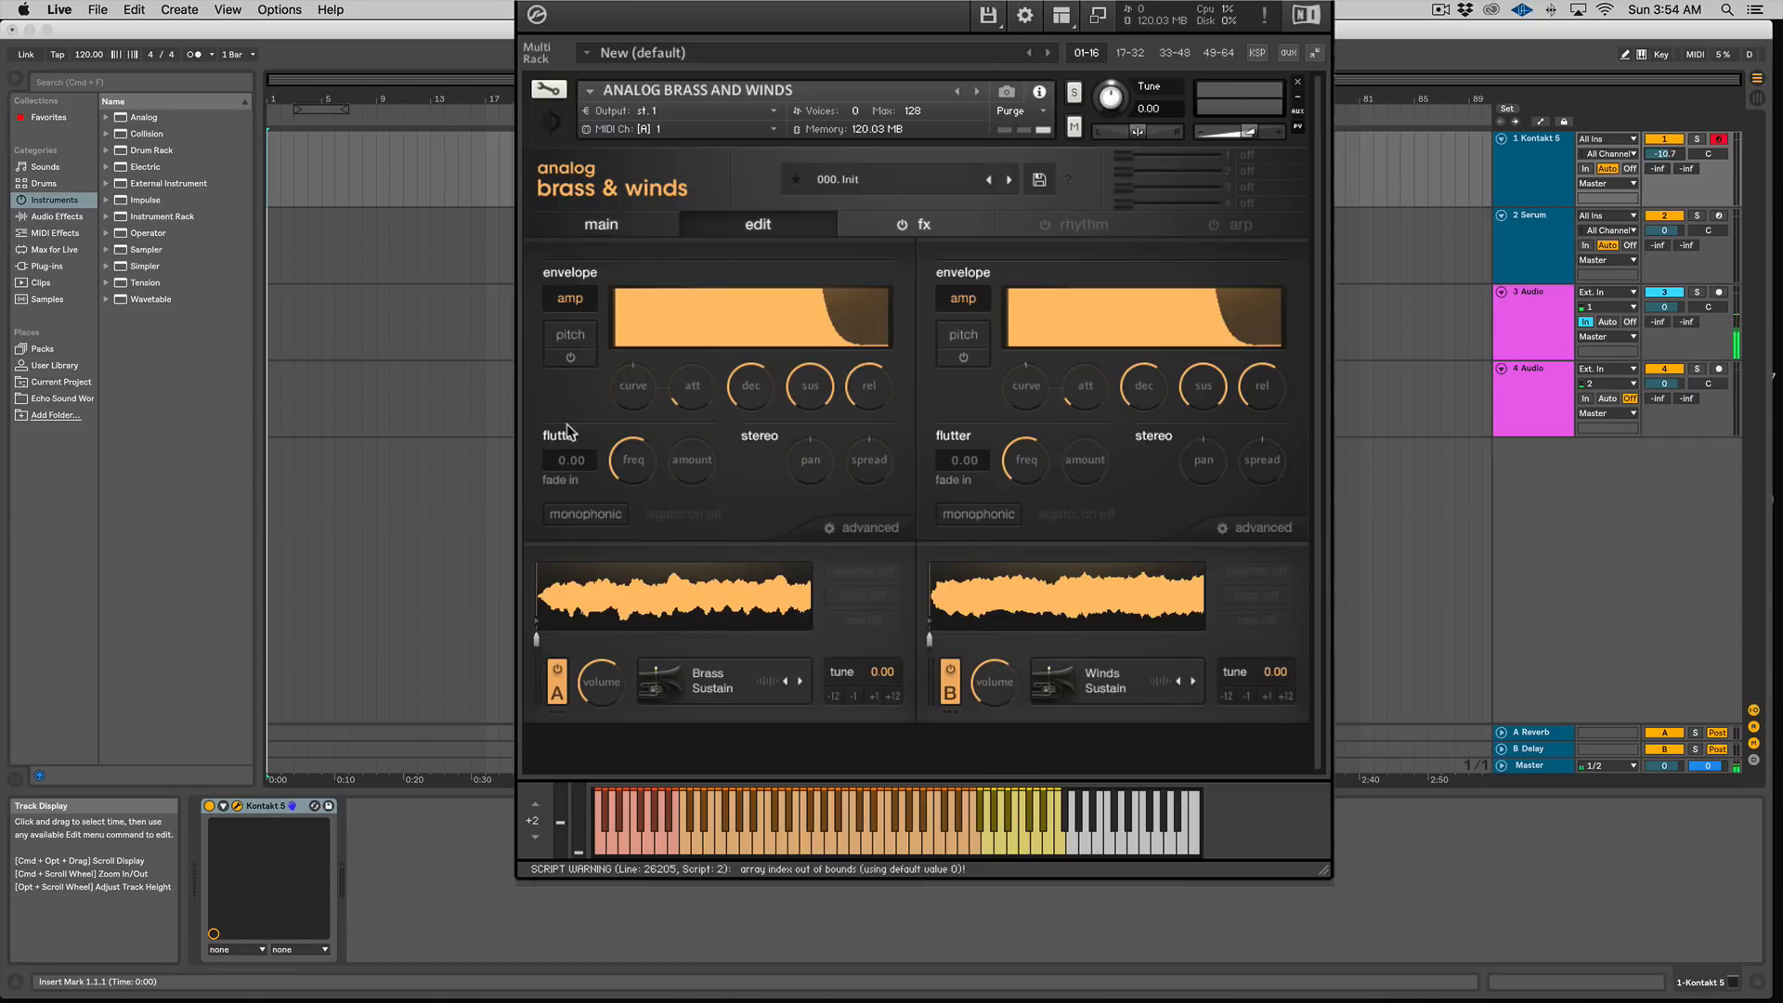
click(944, 234)
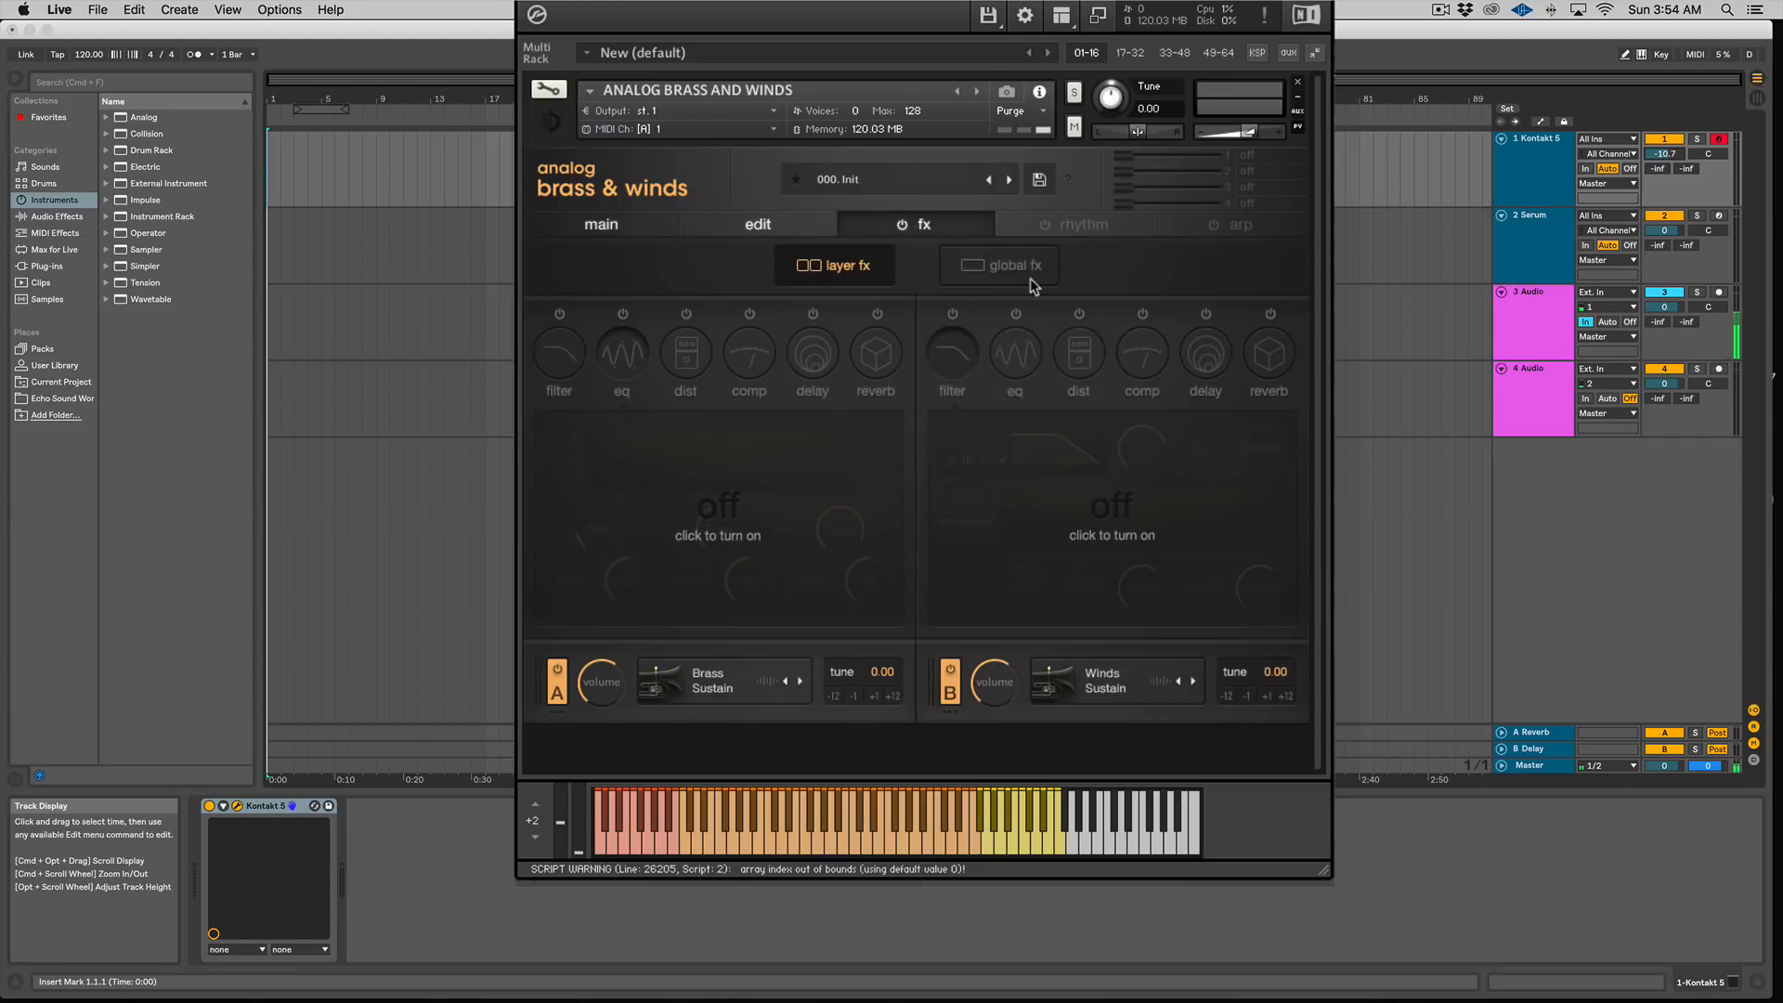
click(661, 231)
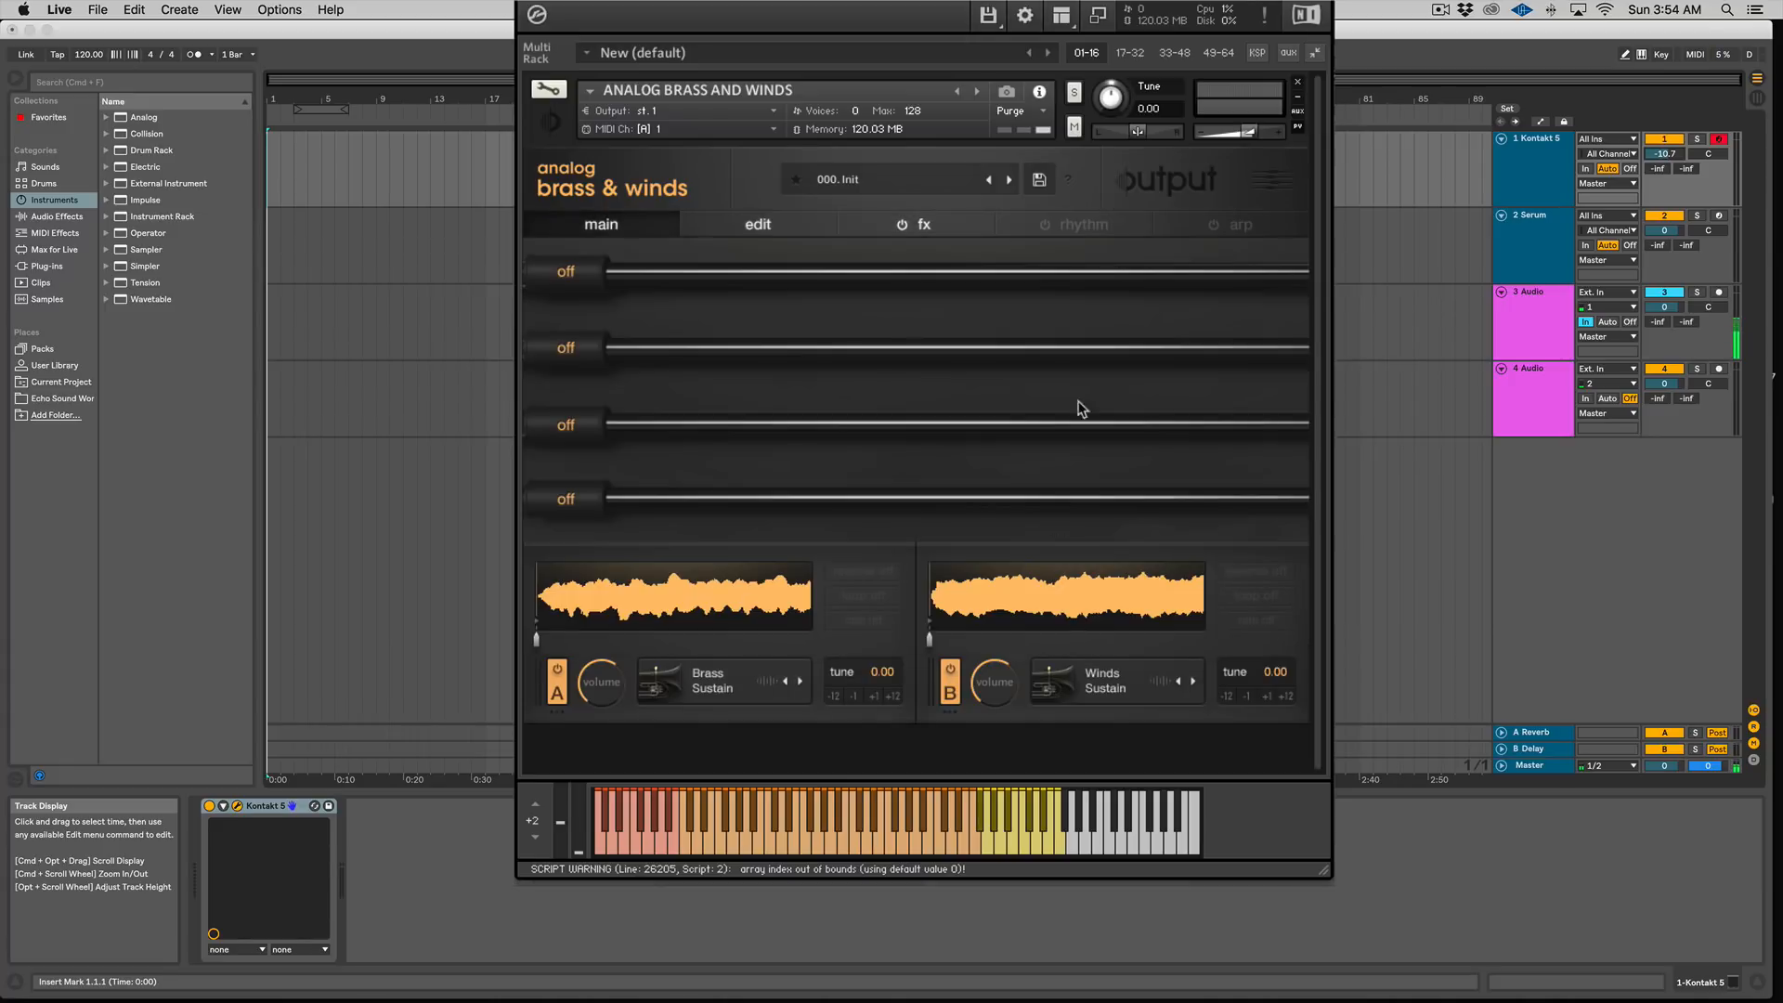
click(923, 234)
click(1022, 276)
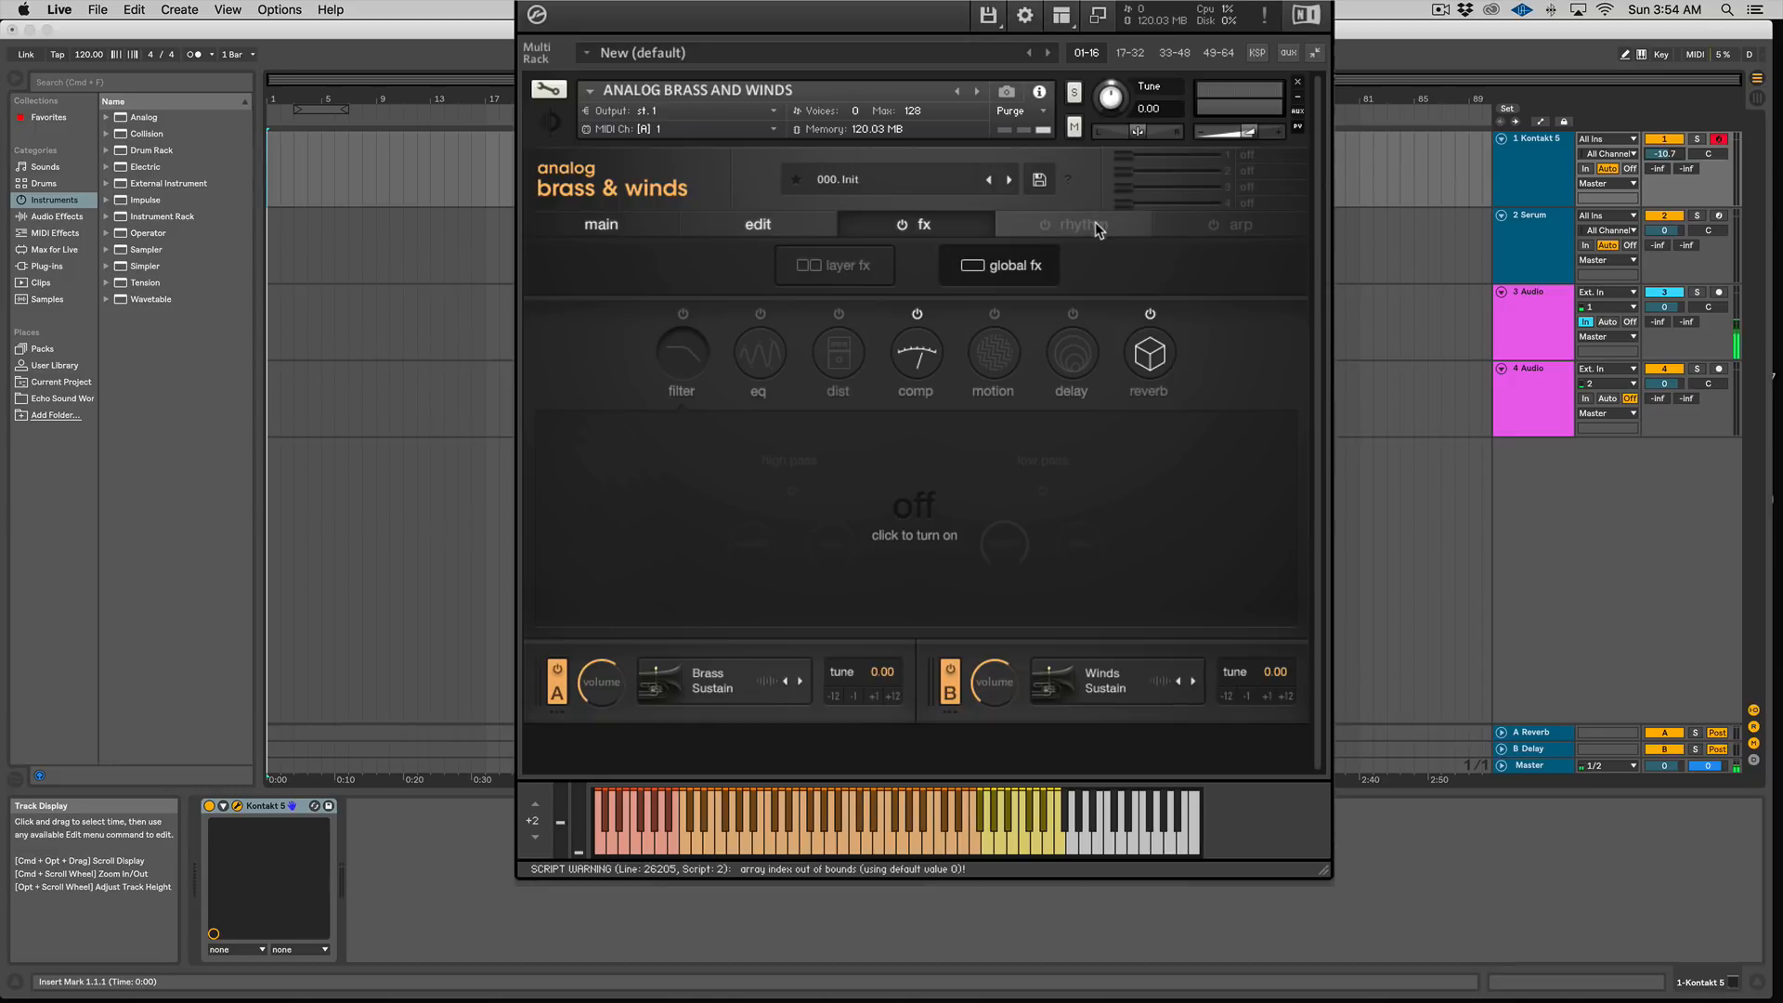
Step: Toggle the rhythm module and the arpeggiator on and back off
click(1065, 238)
click(1044, 227)
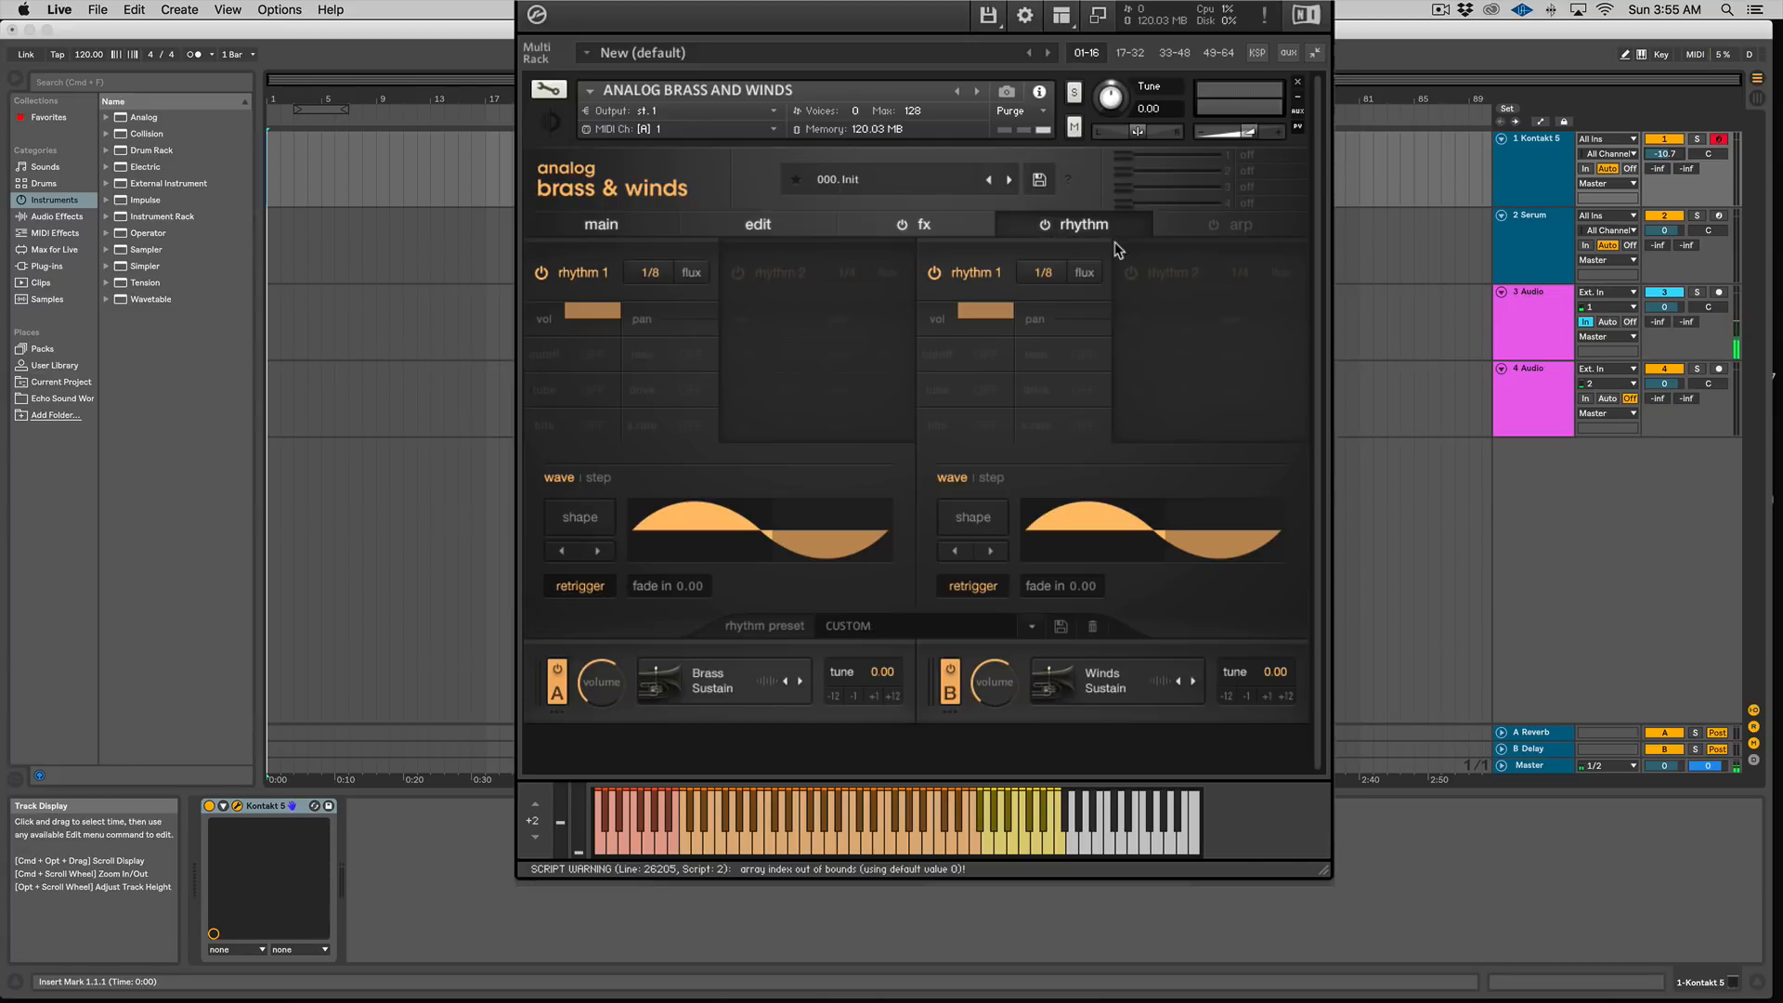
click(1045, 226)
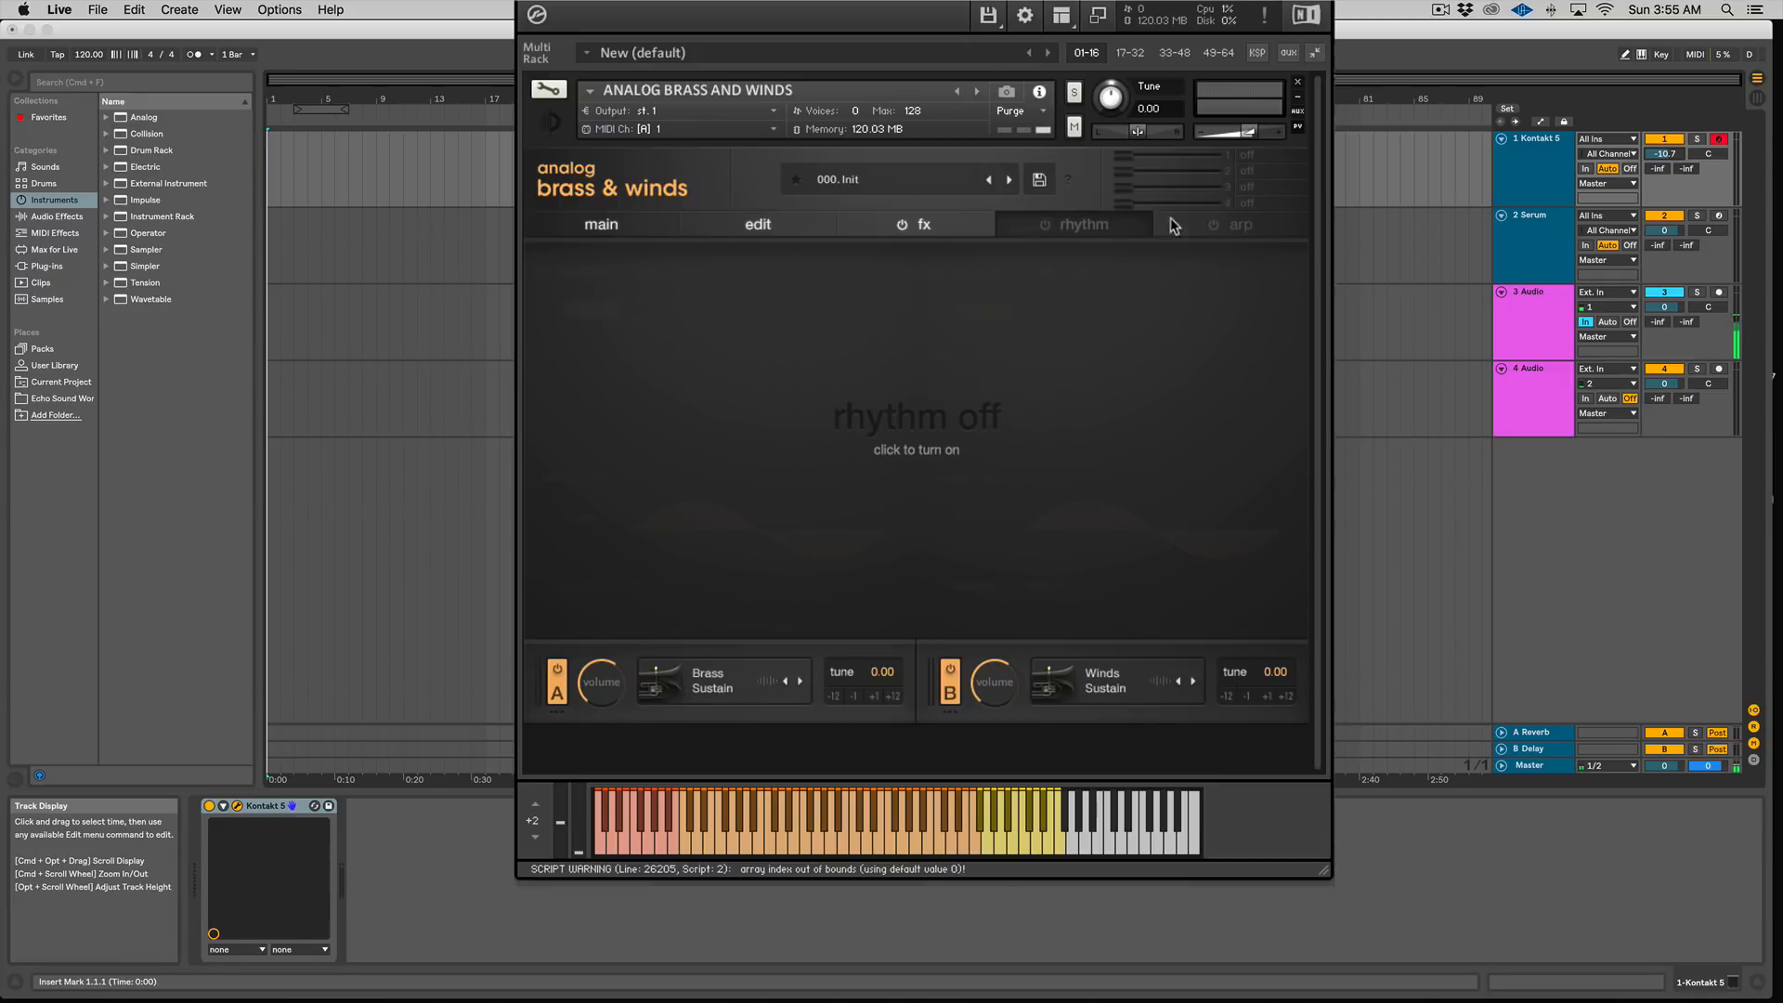
click(1218, 225)
click(1212, 225)
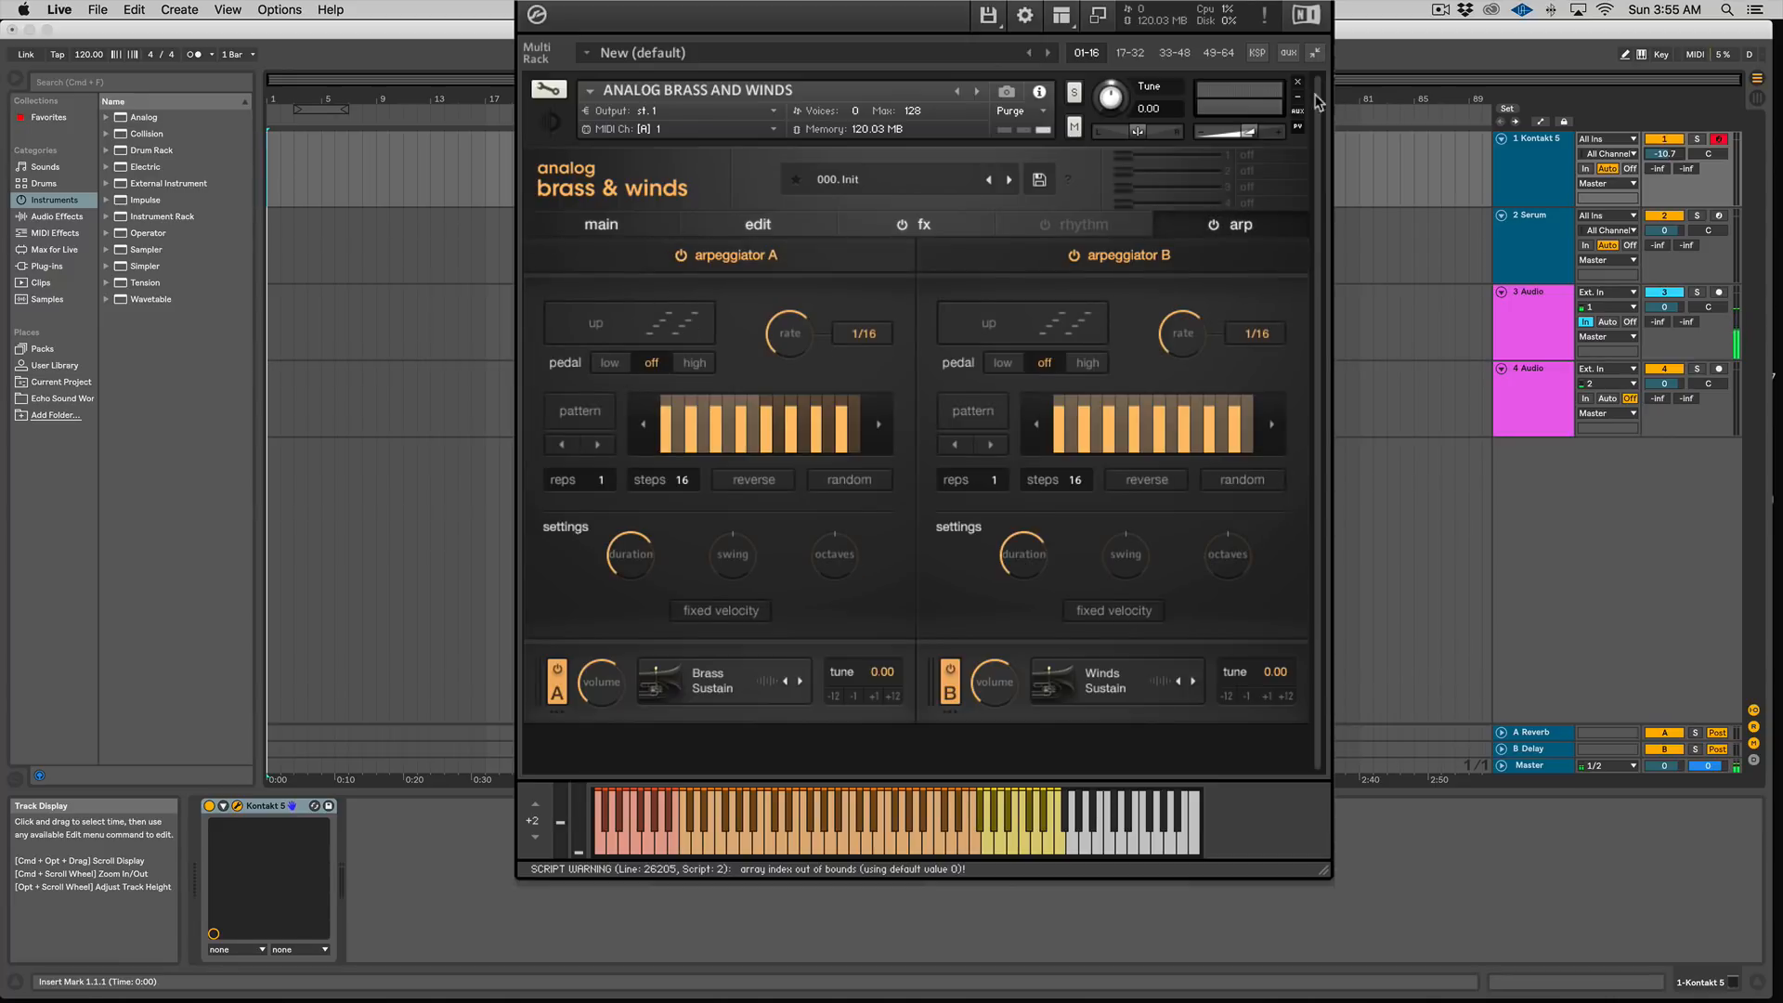
click(1213, 226)
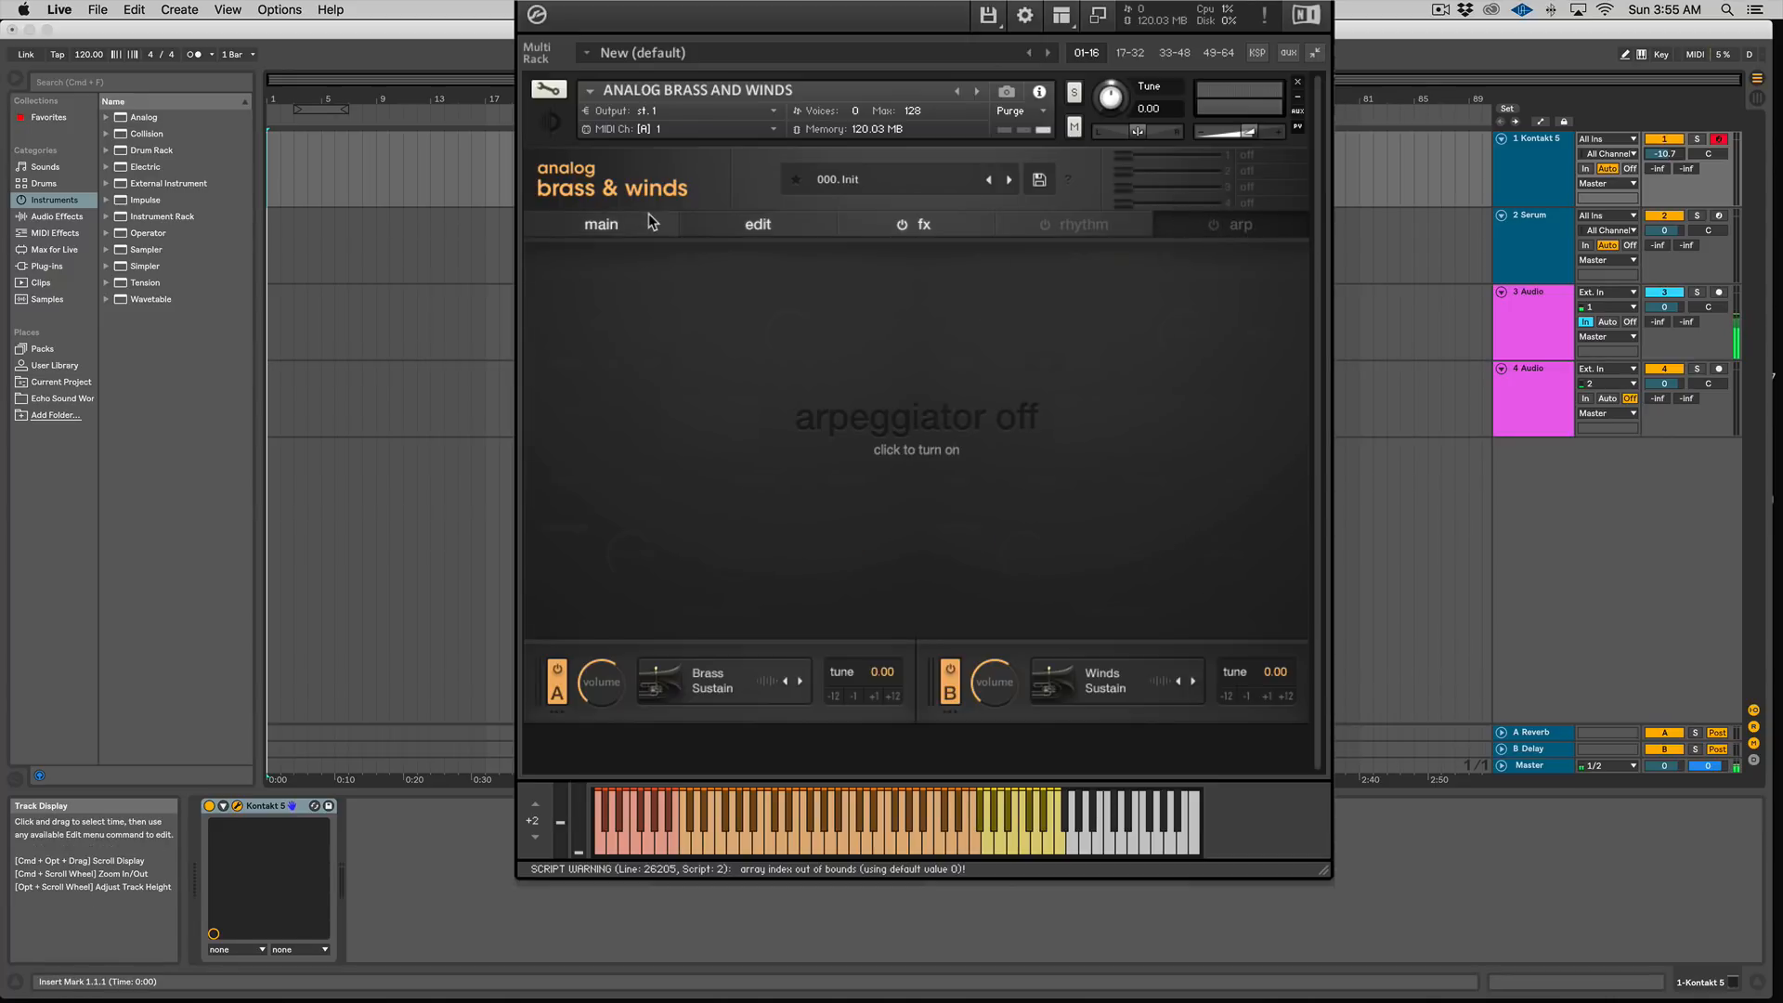
Step: Try sliding the first macro slider across and returning it to off
click(610, 225)
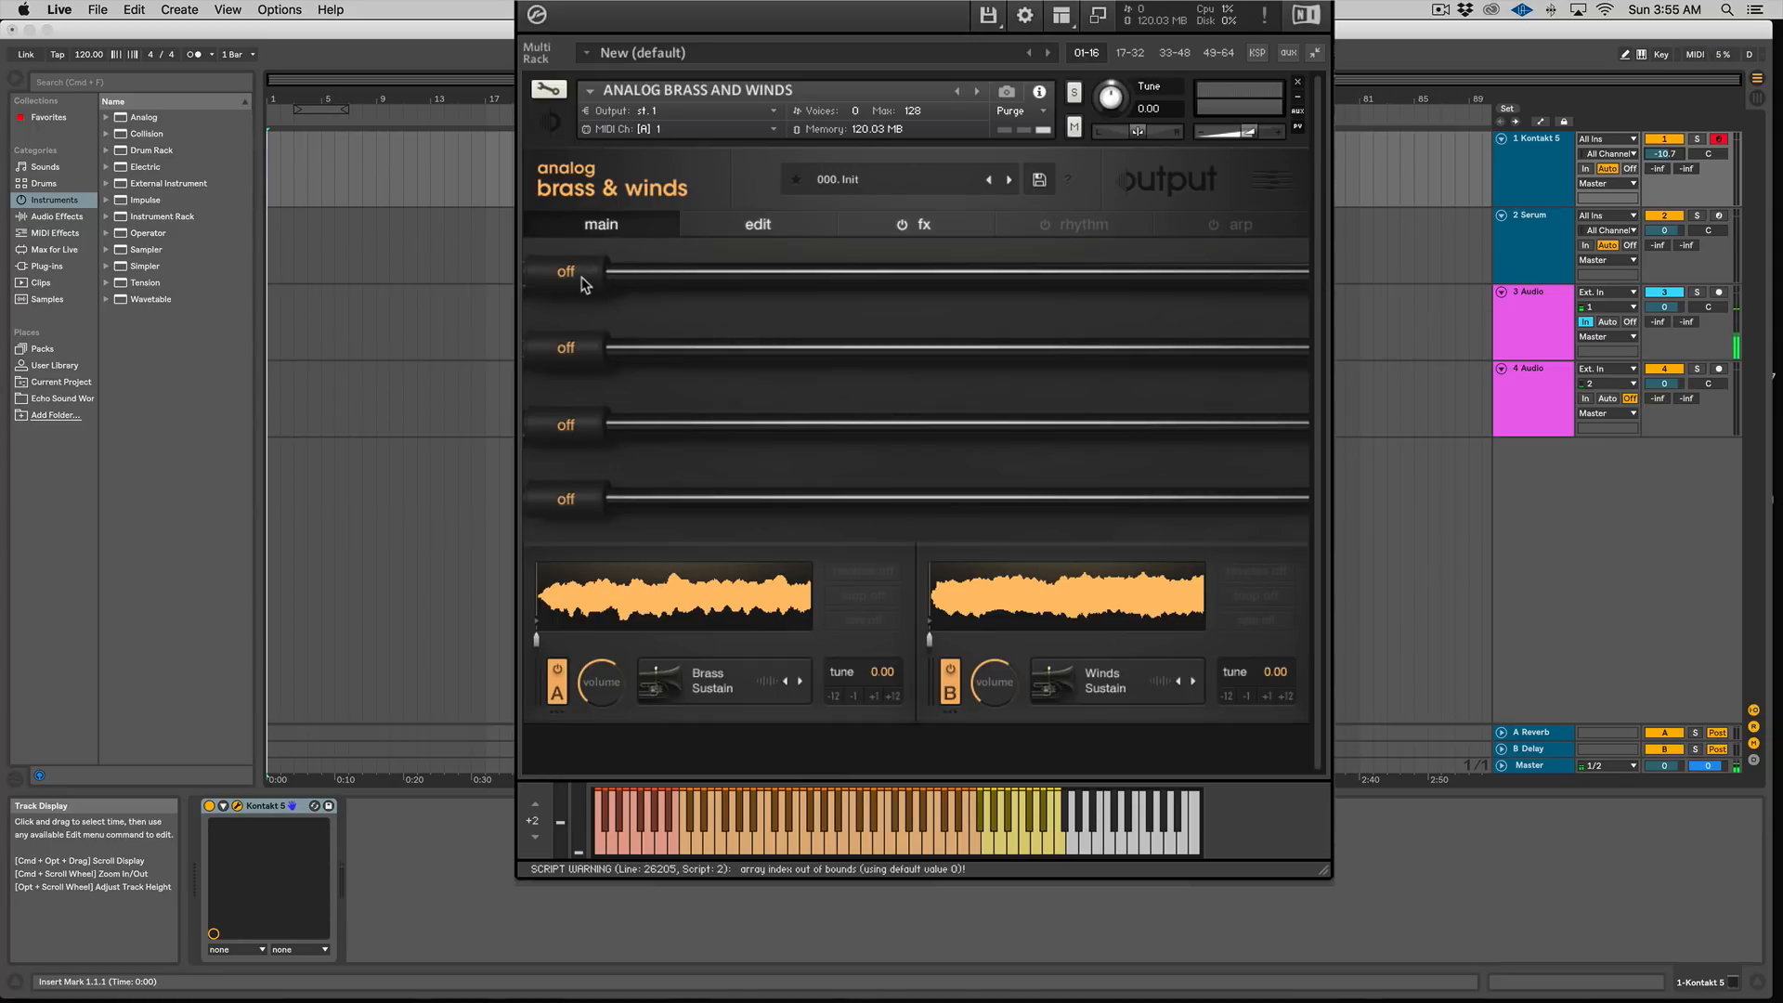
drag(566, 272, 917, 271)
drag(562, 348, 597, 325)
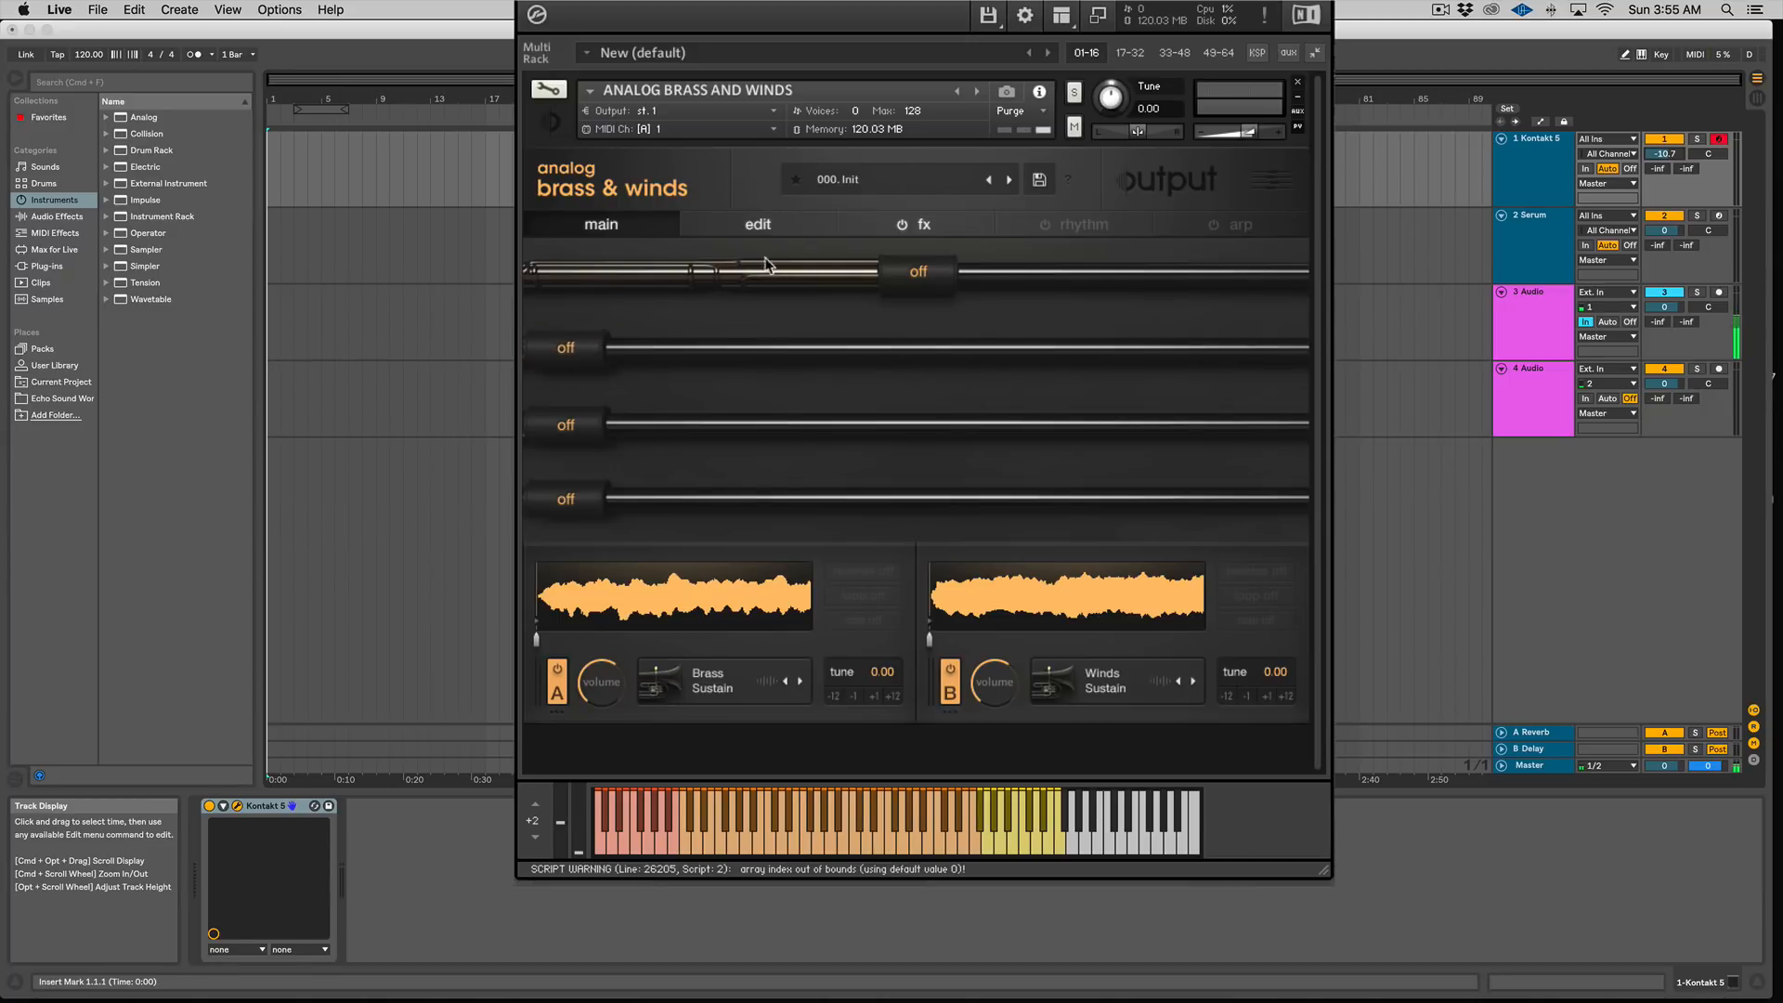
drag(889, 276, 584, 277)
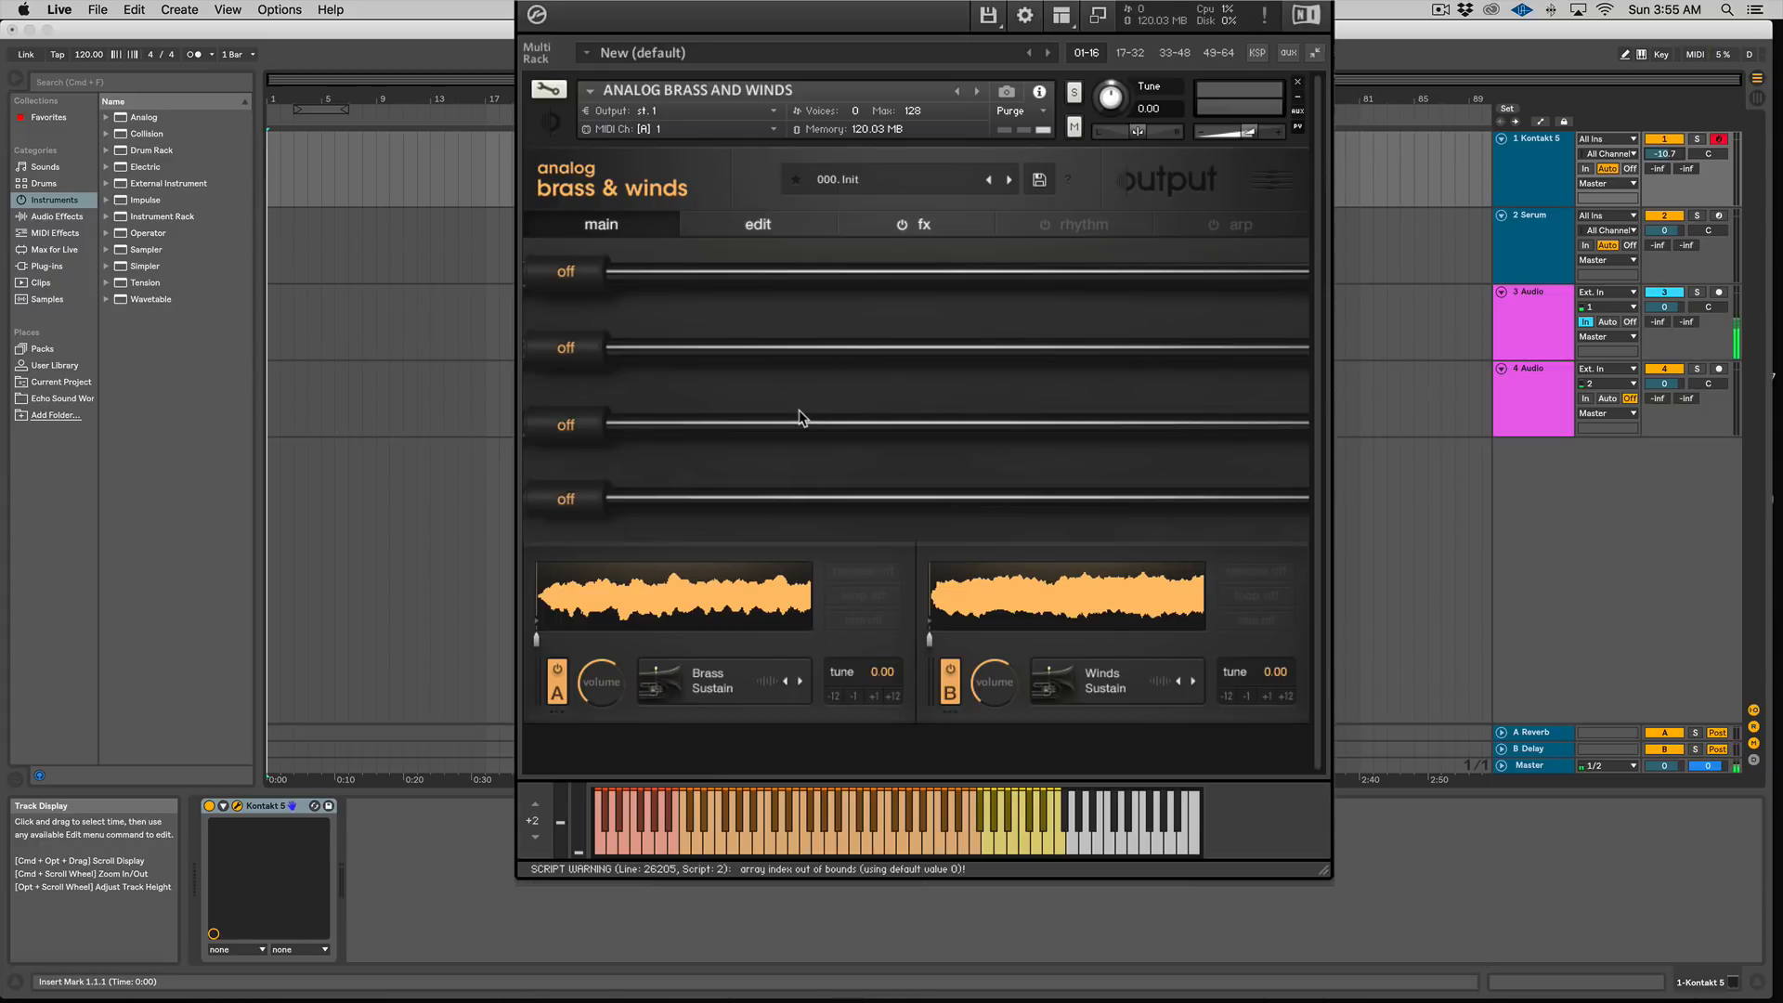
drag(688, 275, 462, 268)
Step: Turn off layer B and load the Solo Sax Short one-shot source into layer A
click(951, 685)
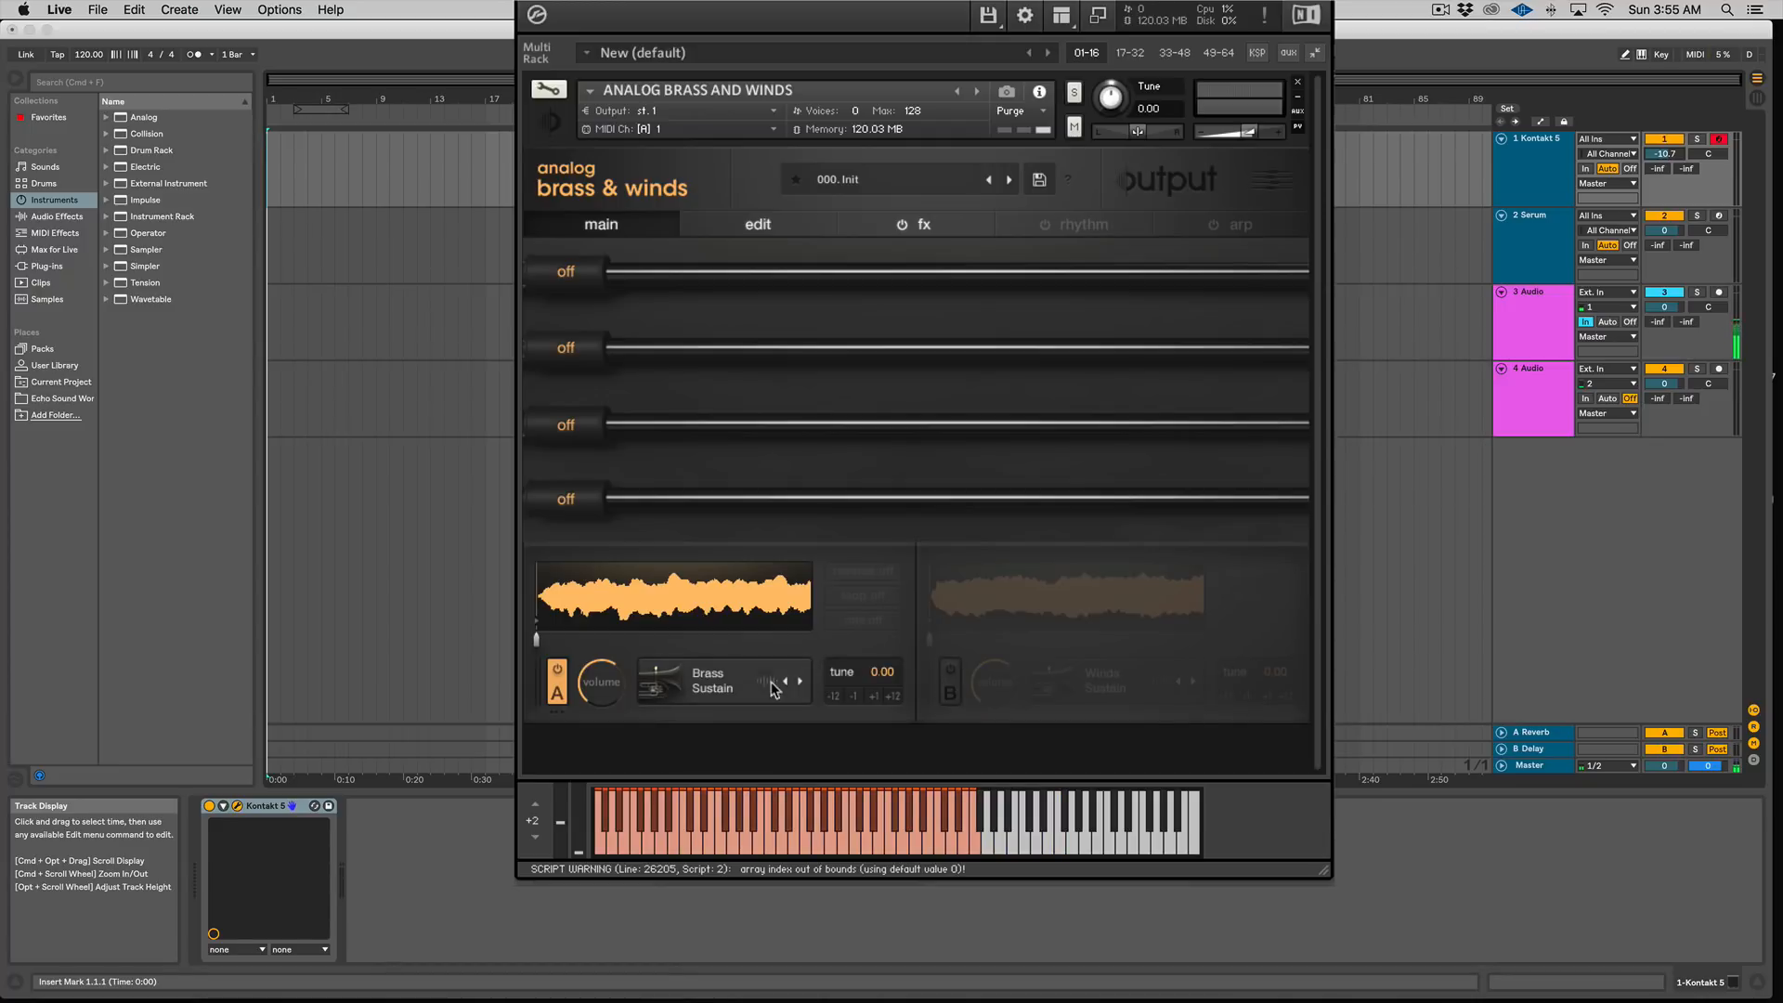
click(712, 683)
click(816, 175)
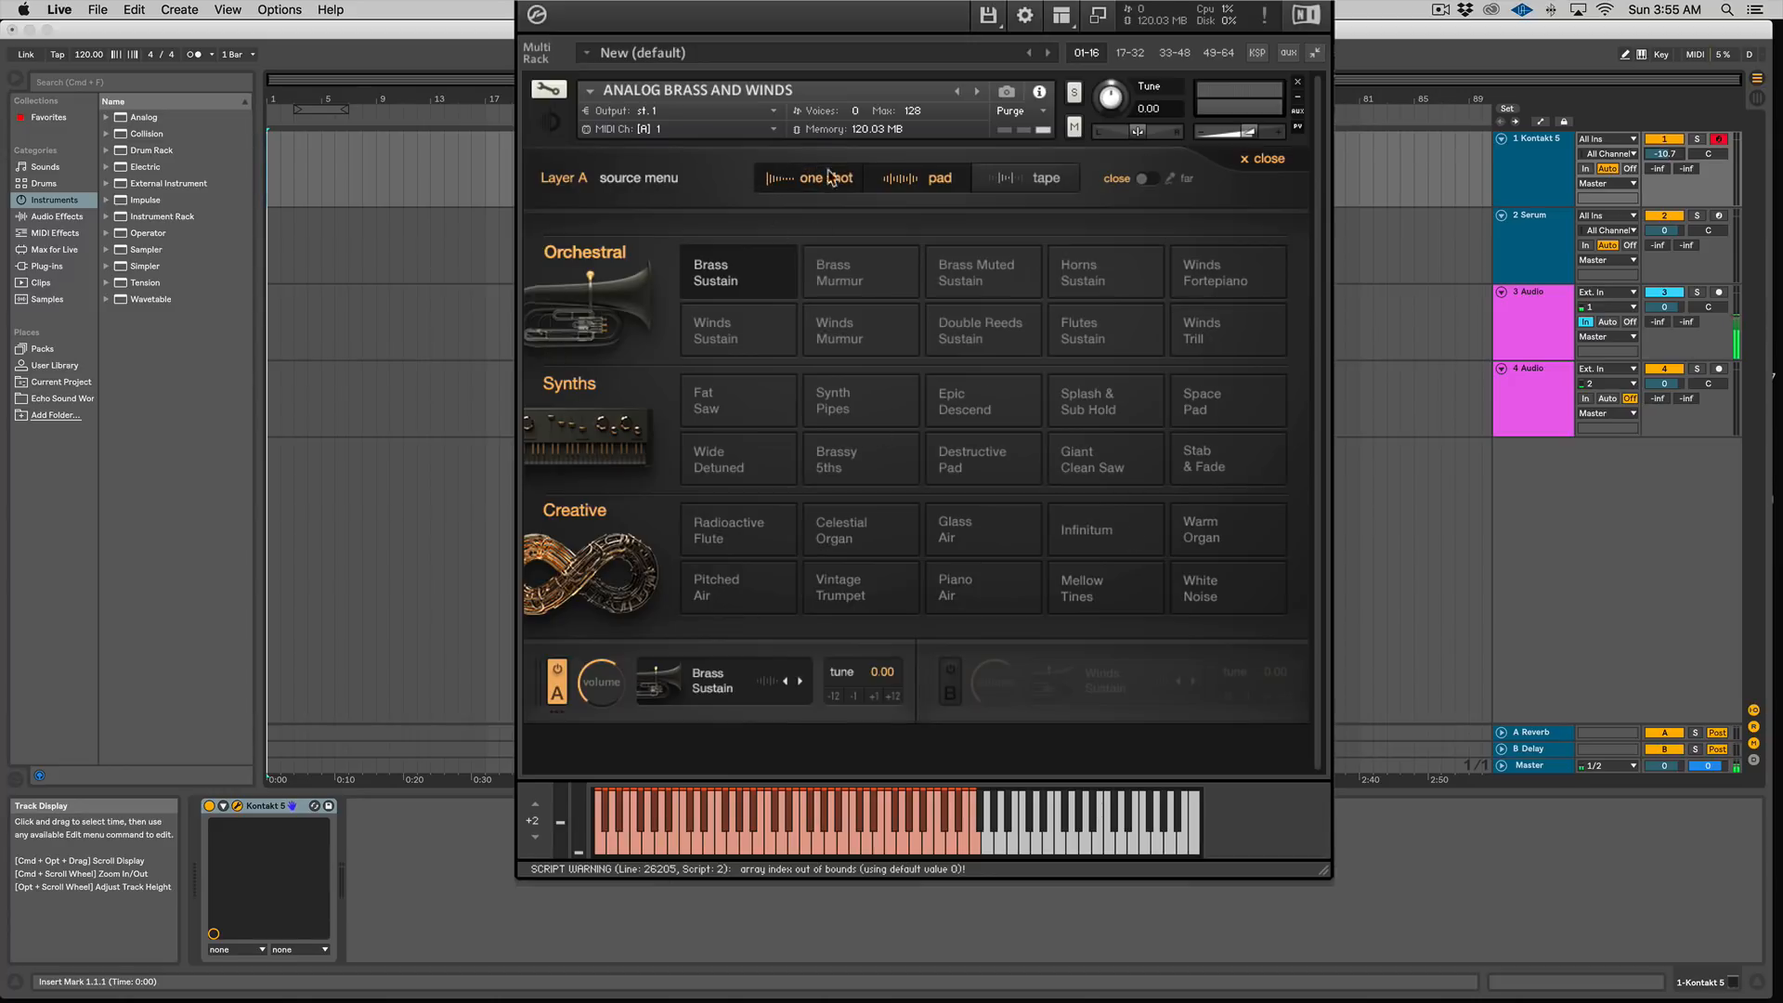
click(977, 180)
click(861, 175)
click(920, 175)
click(1042, 177)
click(836, 184)
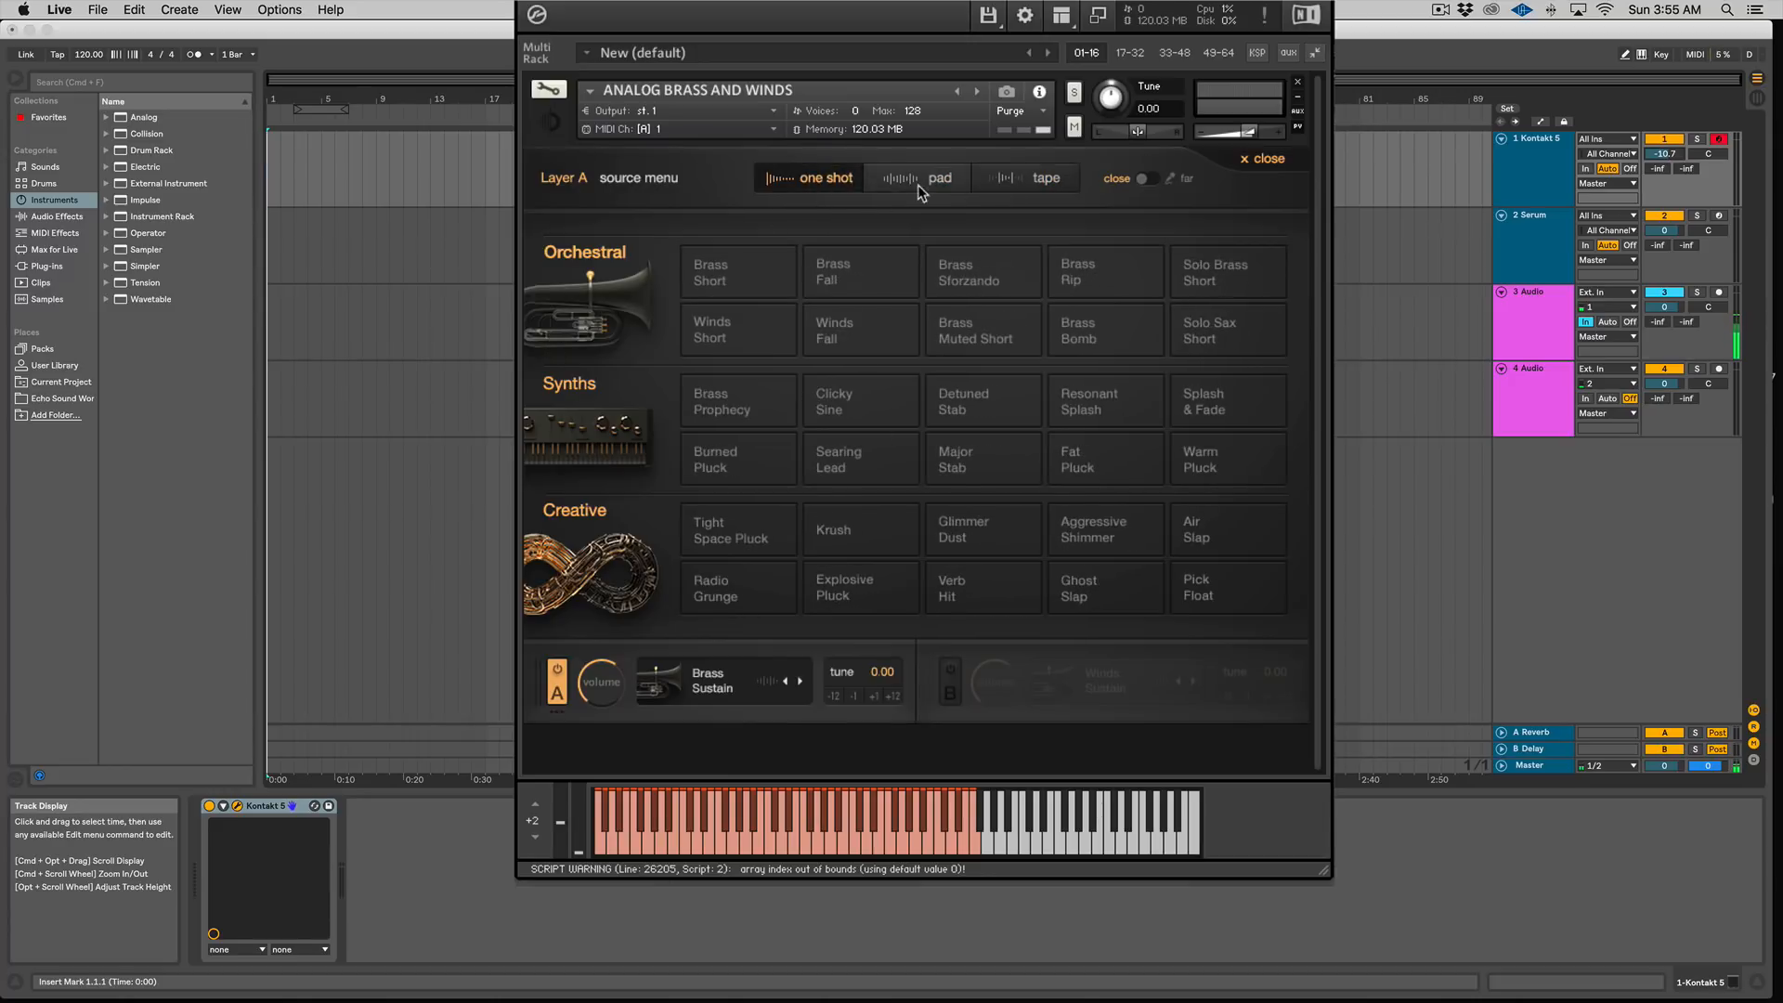
click(910, 178)
click(999, 177)
click(839, 176)
click(1217, 347)
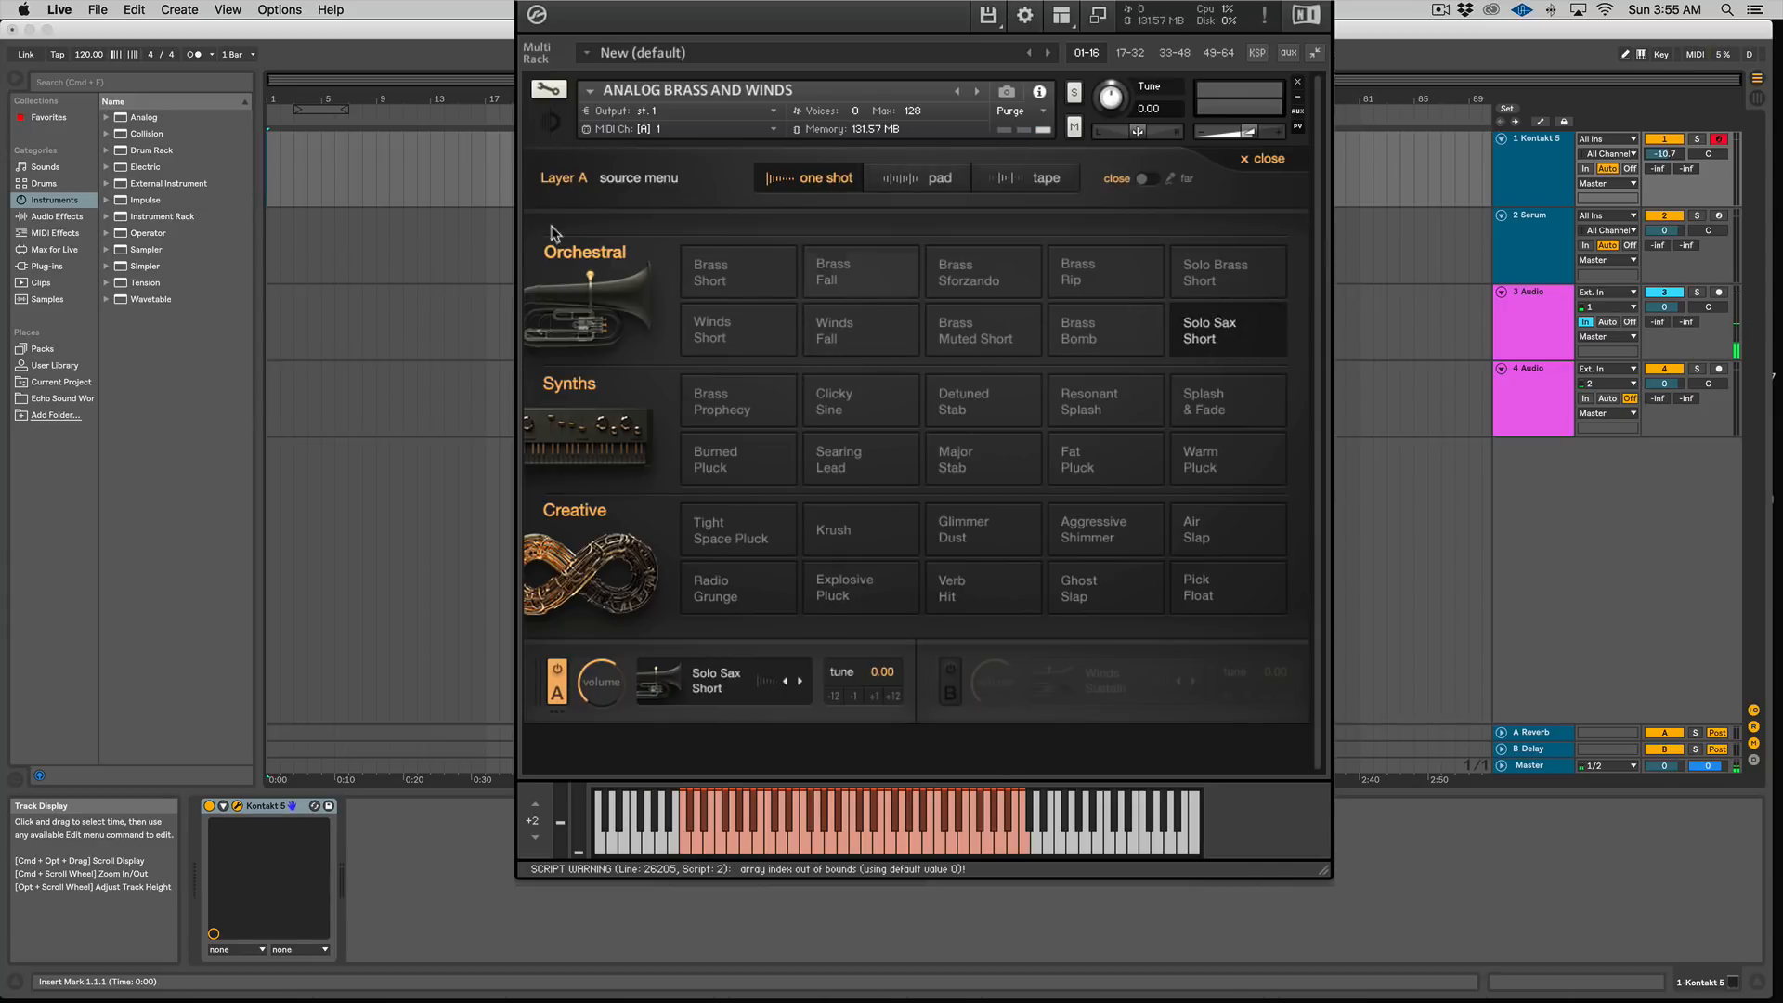
click(1269, 162)
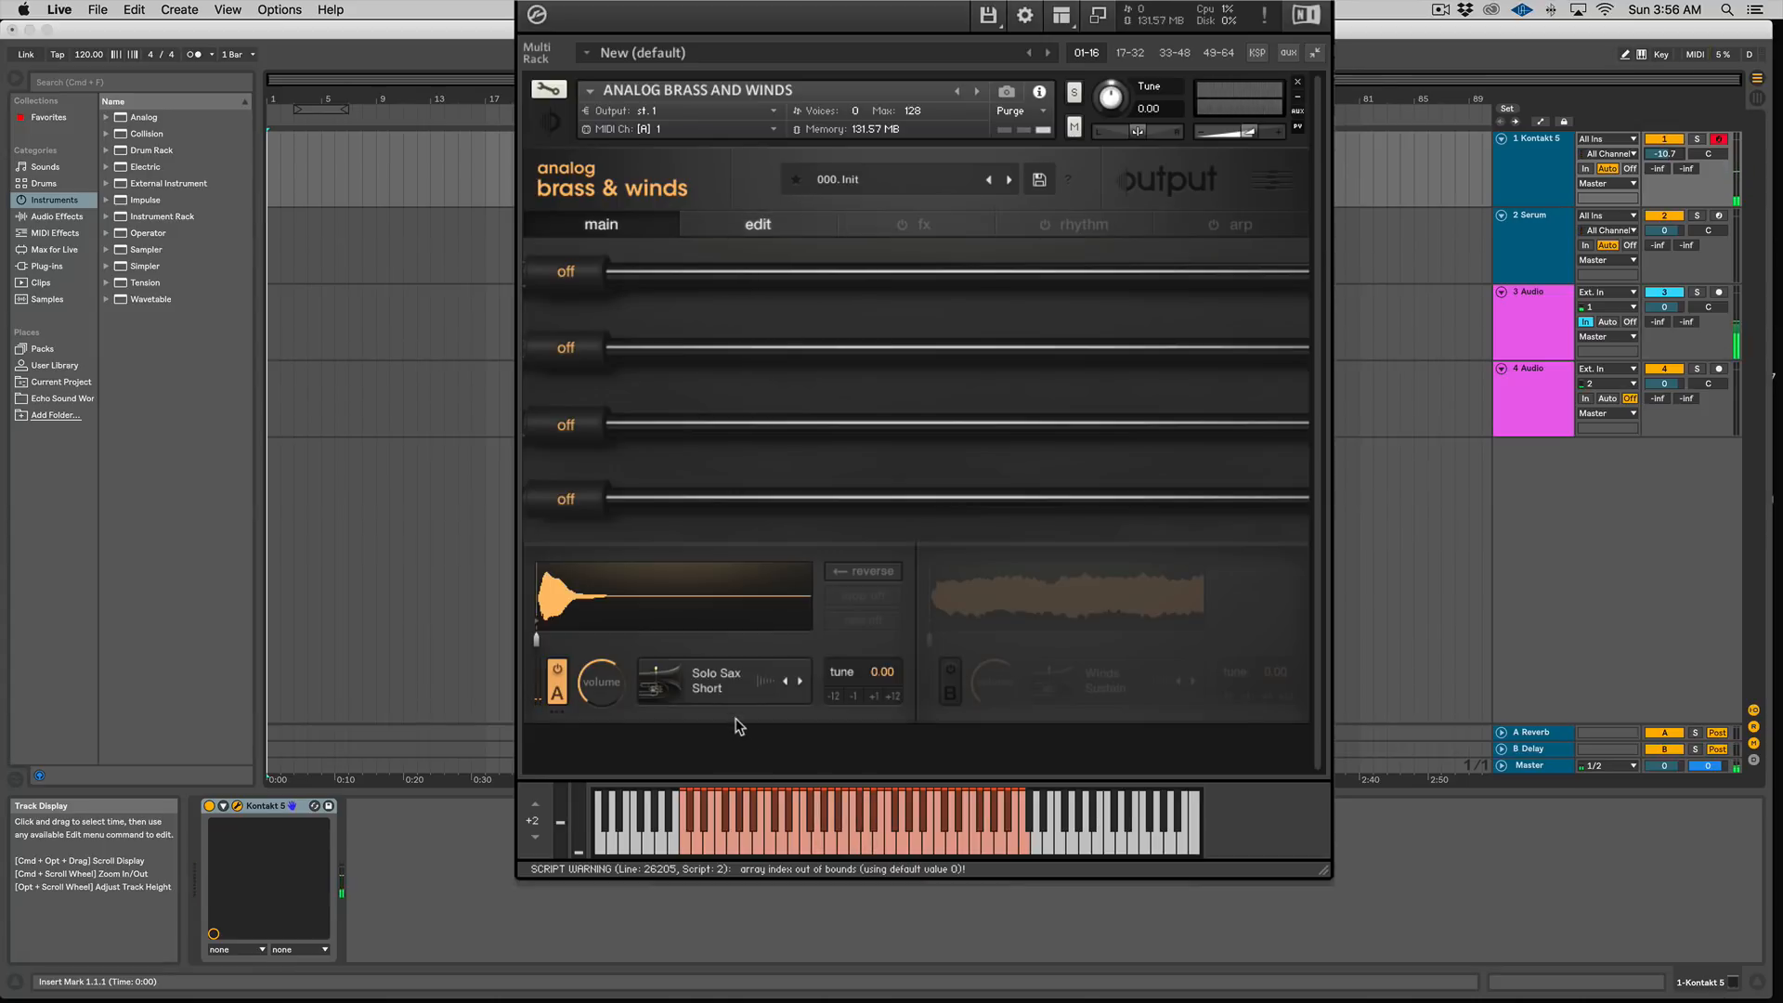
Step: Audition the Brass Bomb, Brass Fall, Brass Short and Brass Rip one-shots in layer A
click(710, 682)
click(1083, 343)
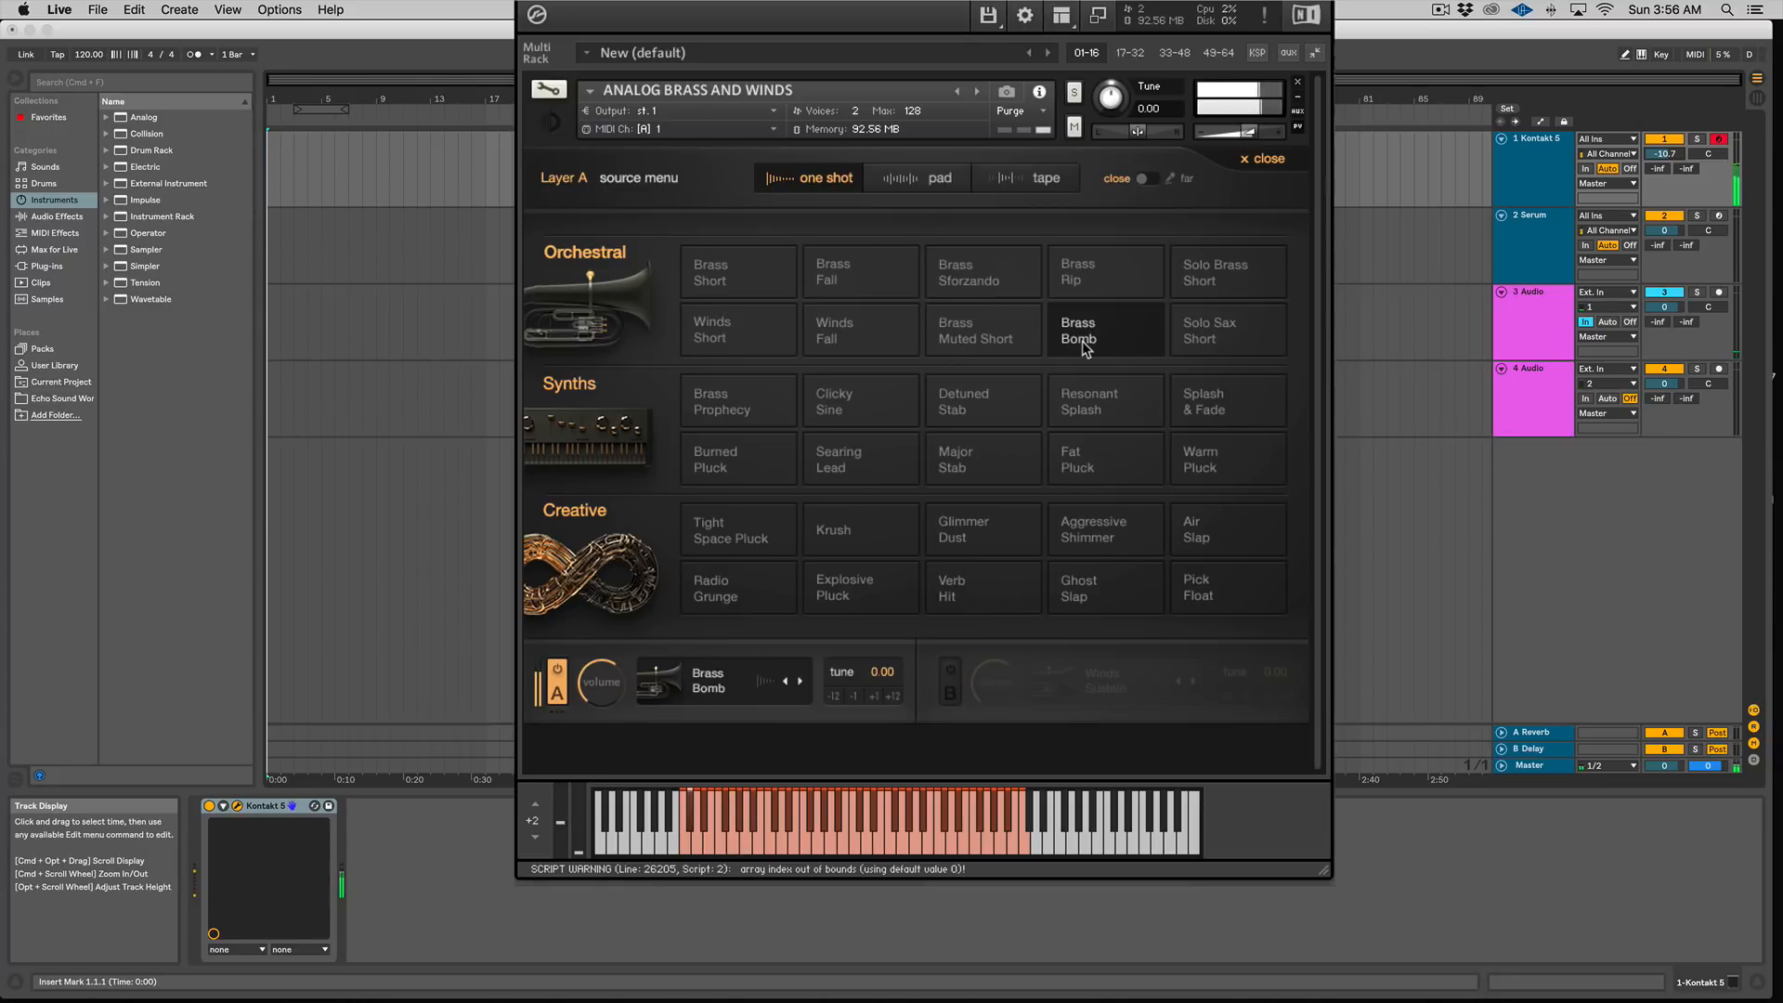
click(846, 281)
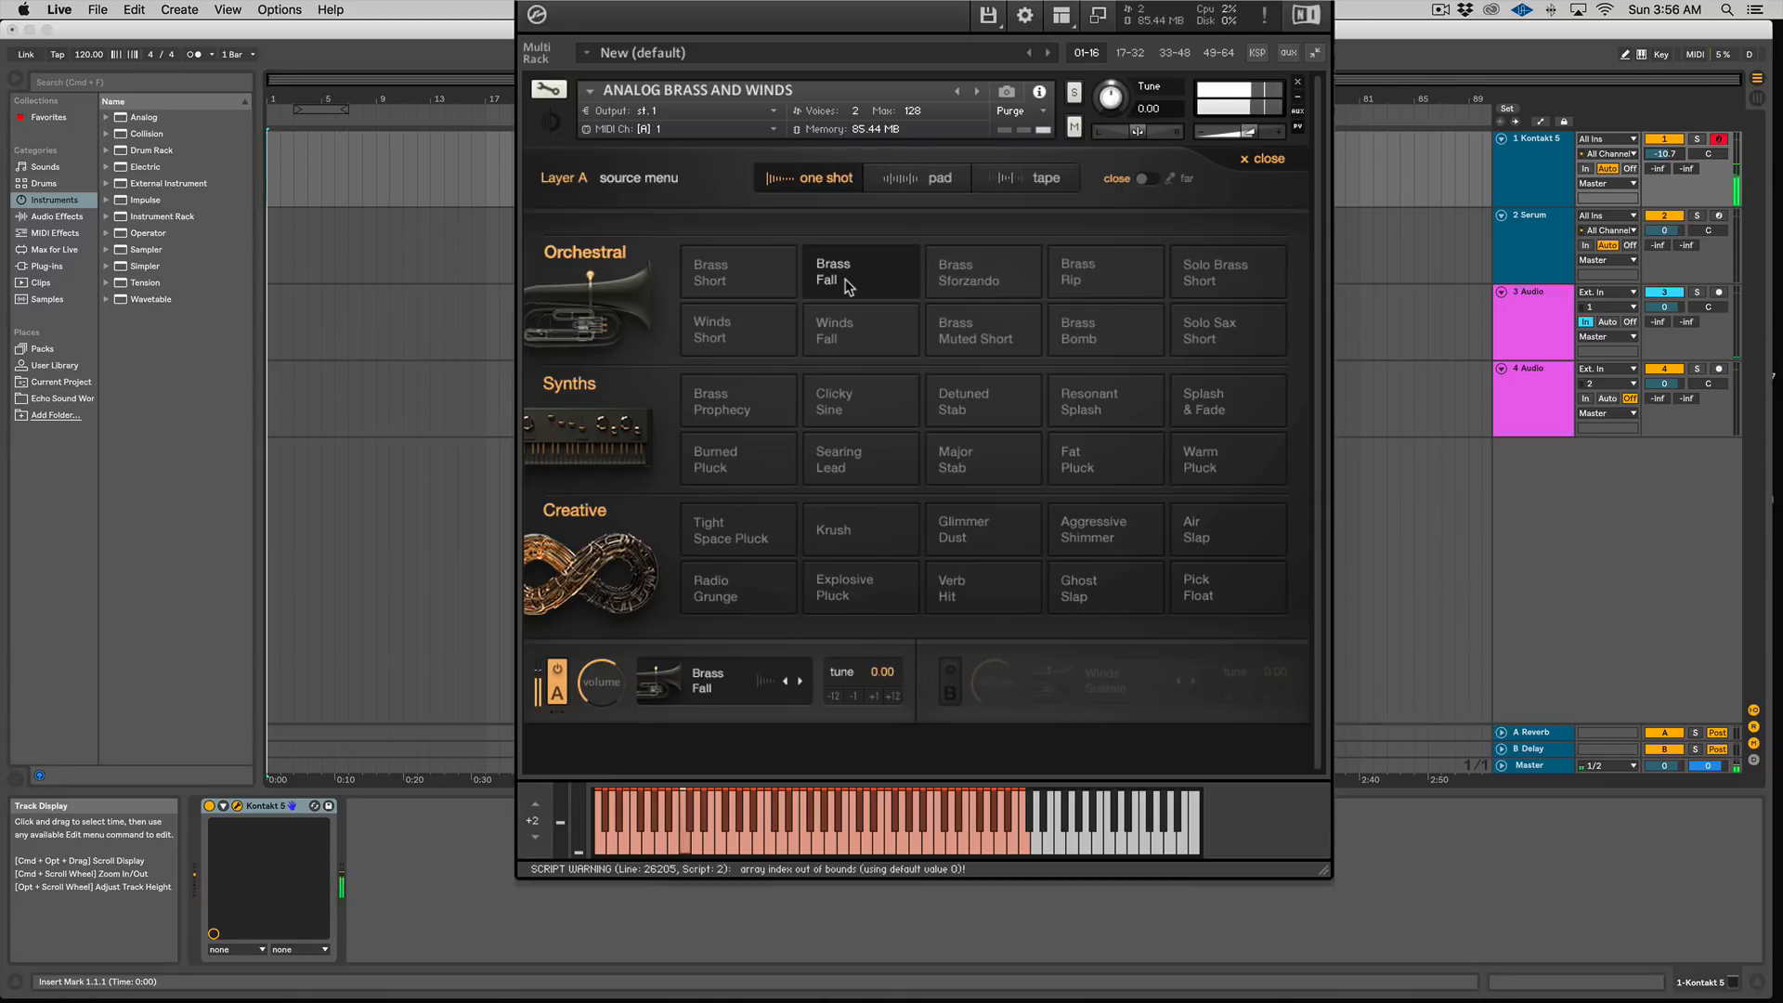
click(710, 273)
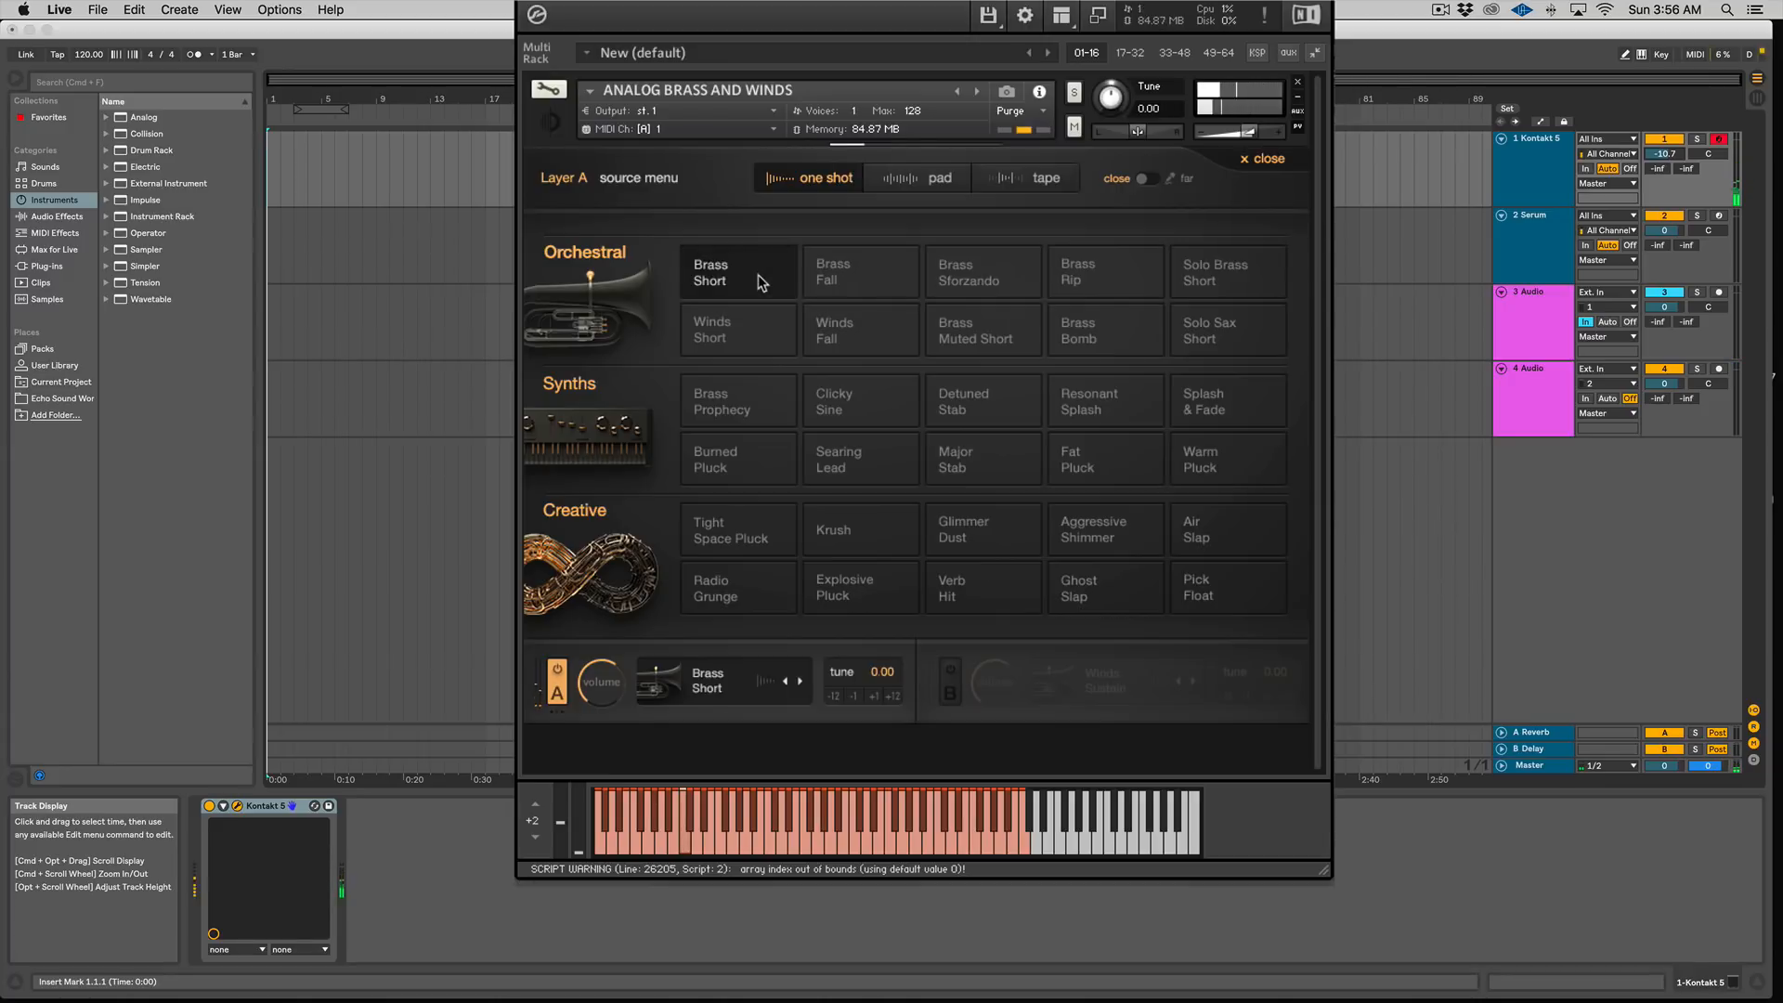
click(1114, 290)
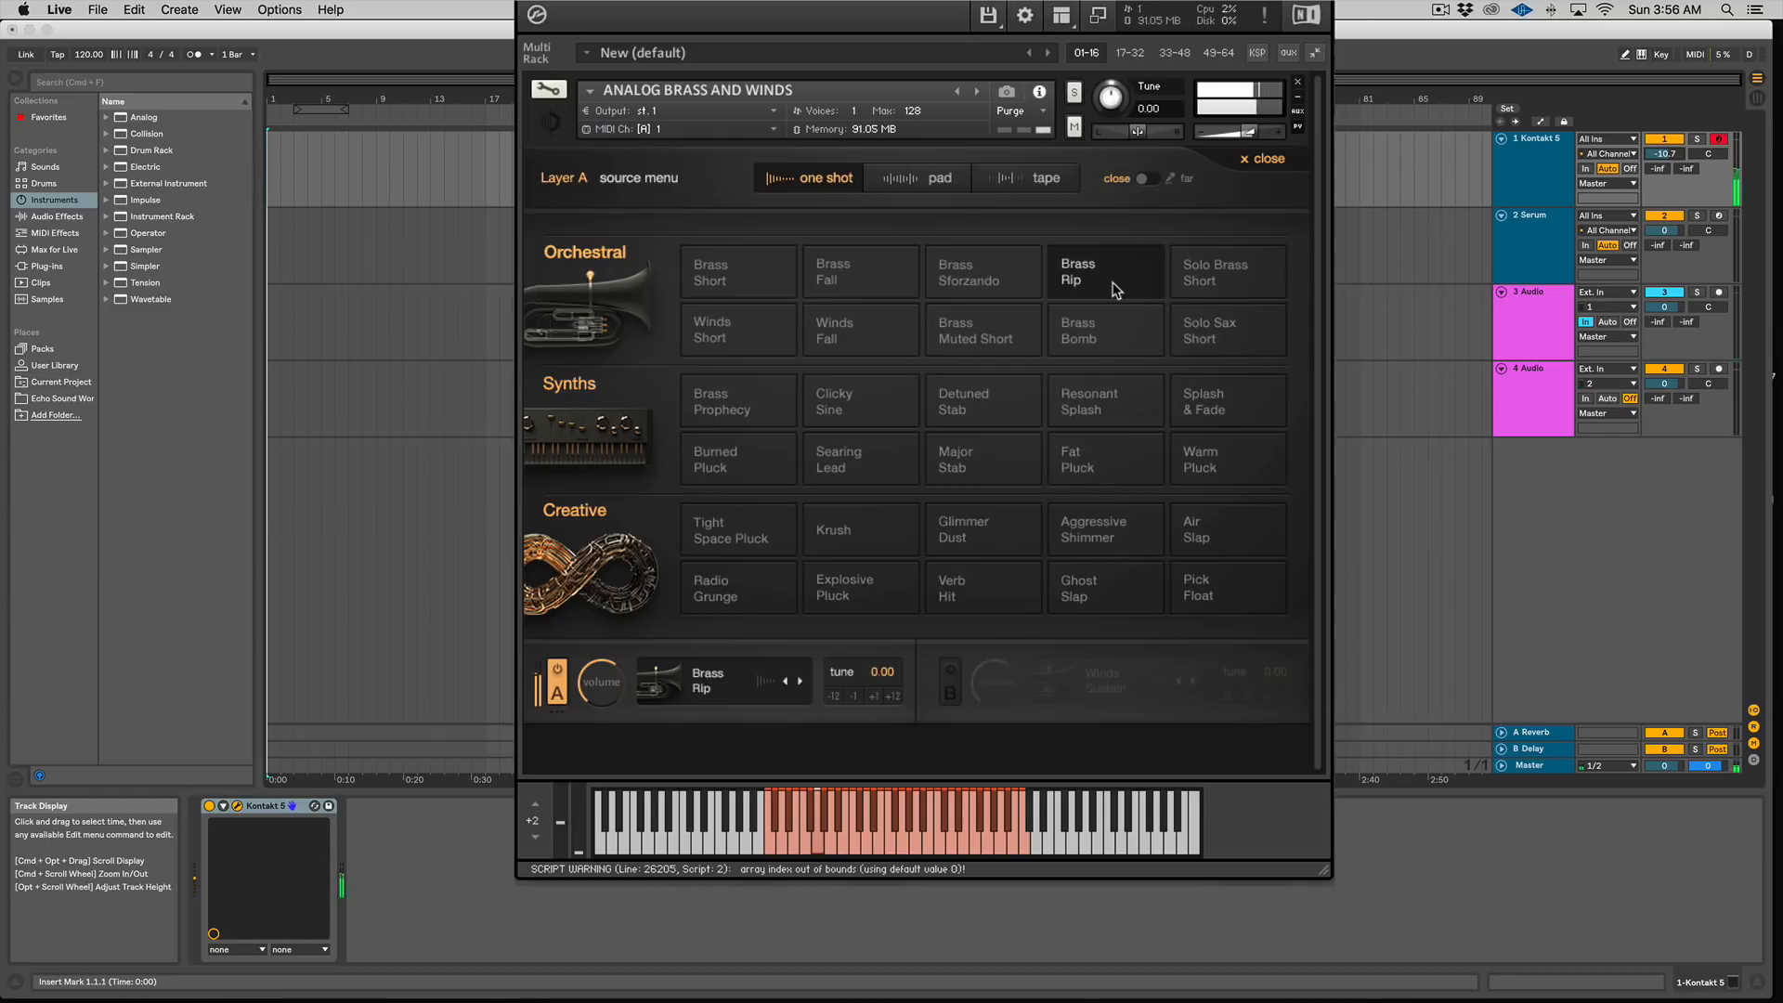
Step: Audition the Brass Prophecy, Clicky Sine and Warm Pluck synth one-shots in layer A
click(759, 406)
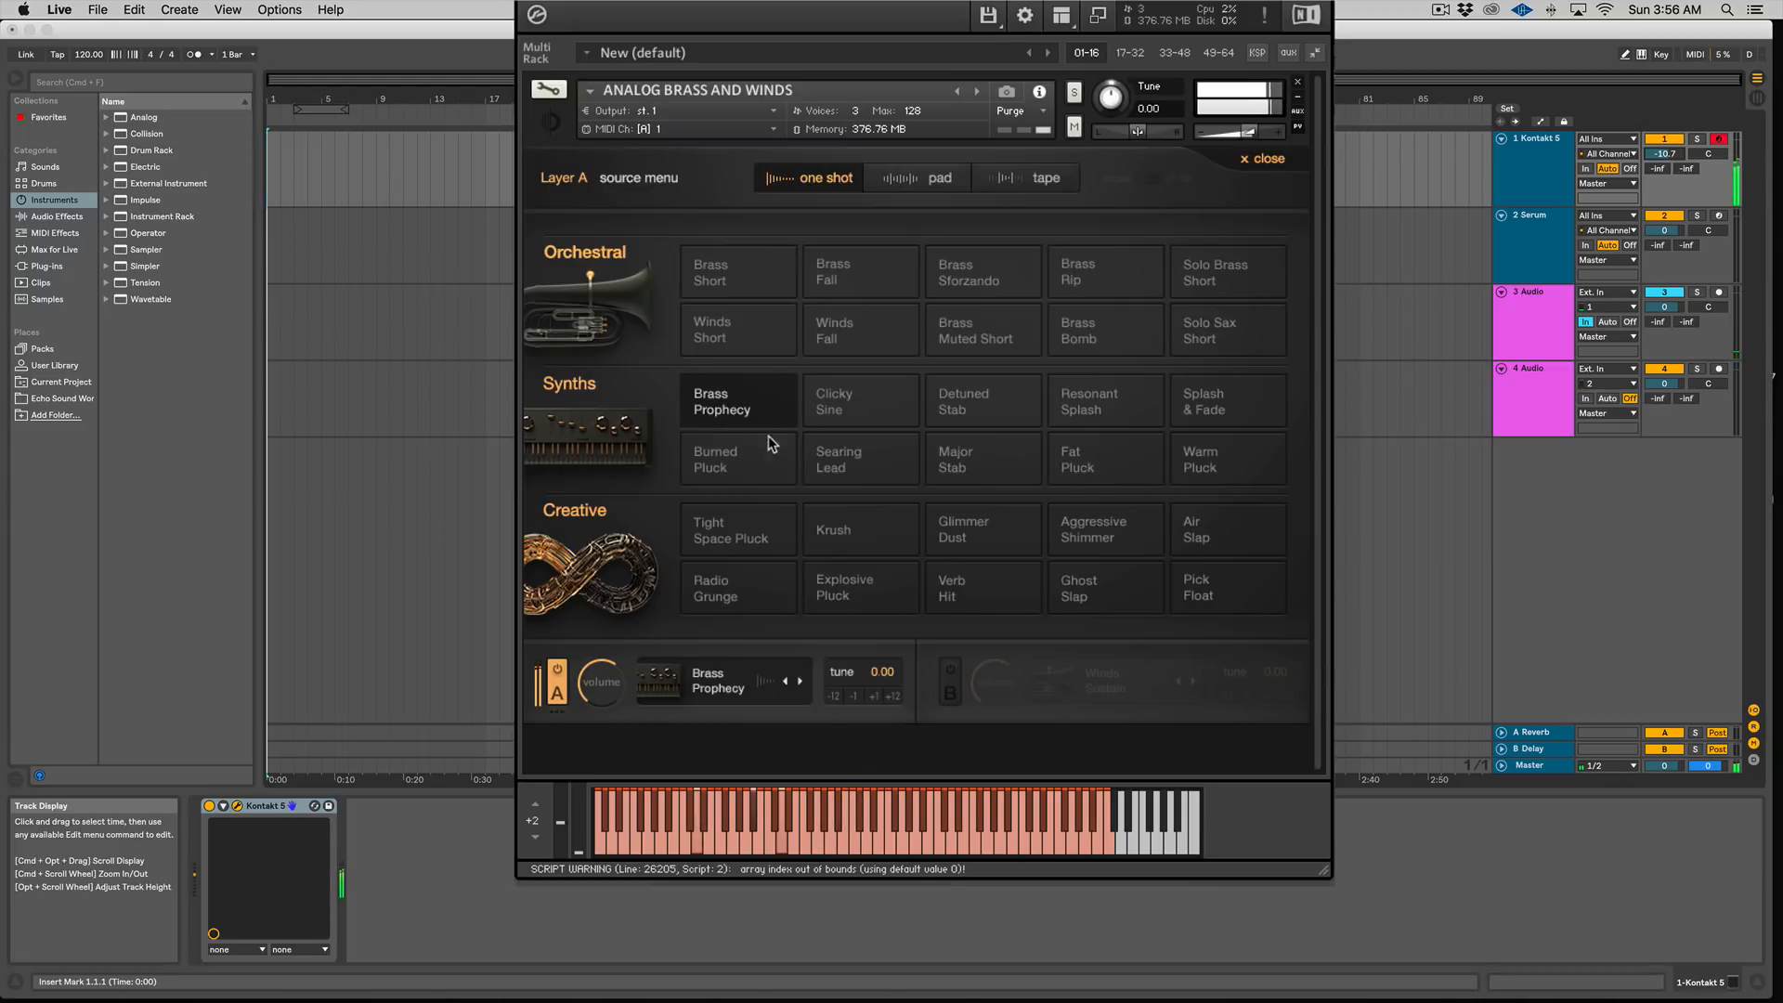
click(829, 417)
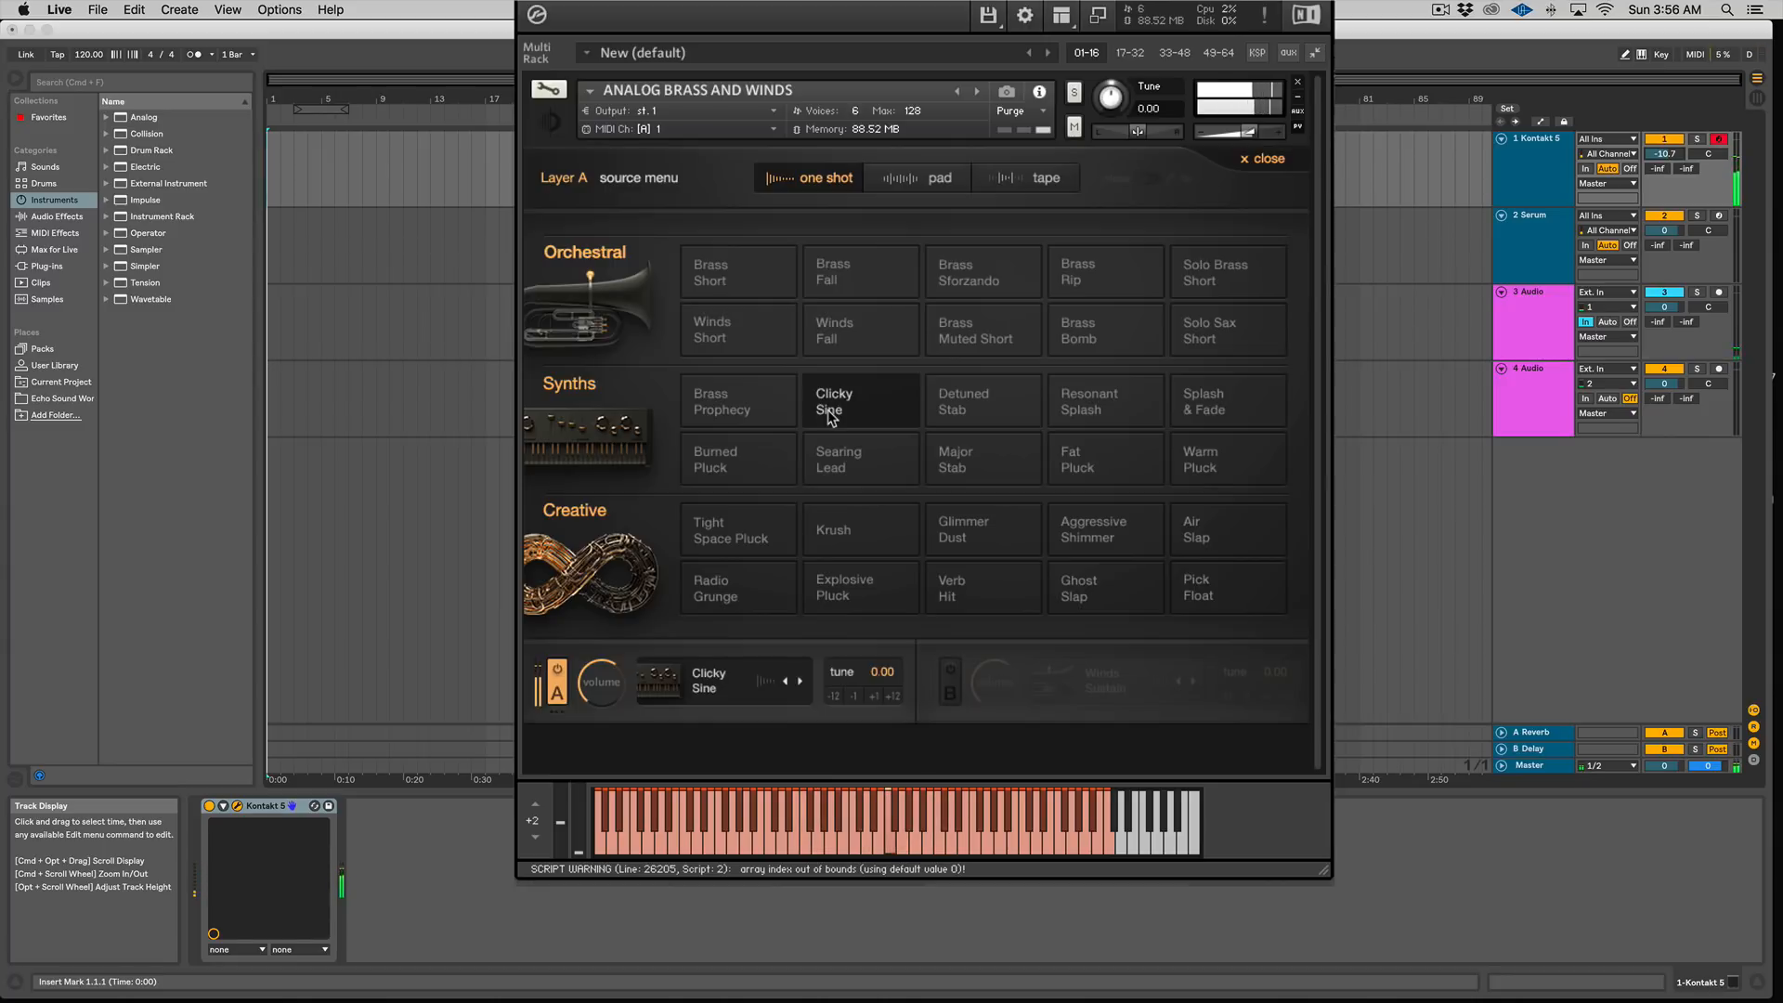
click(1202, 467)
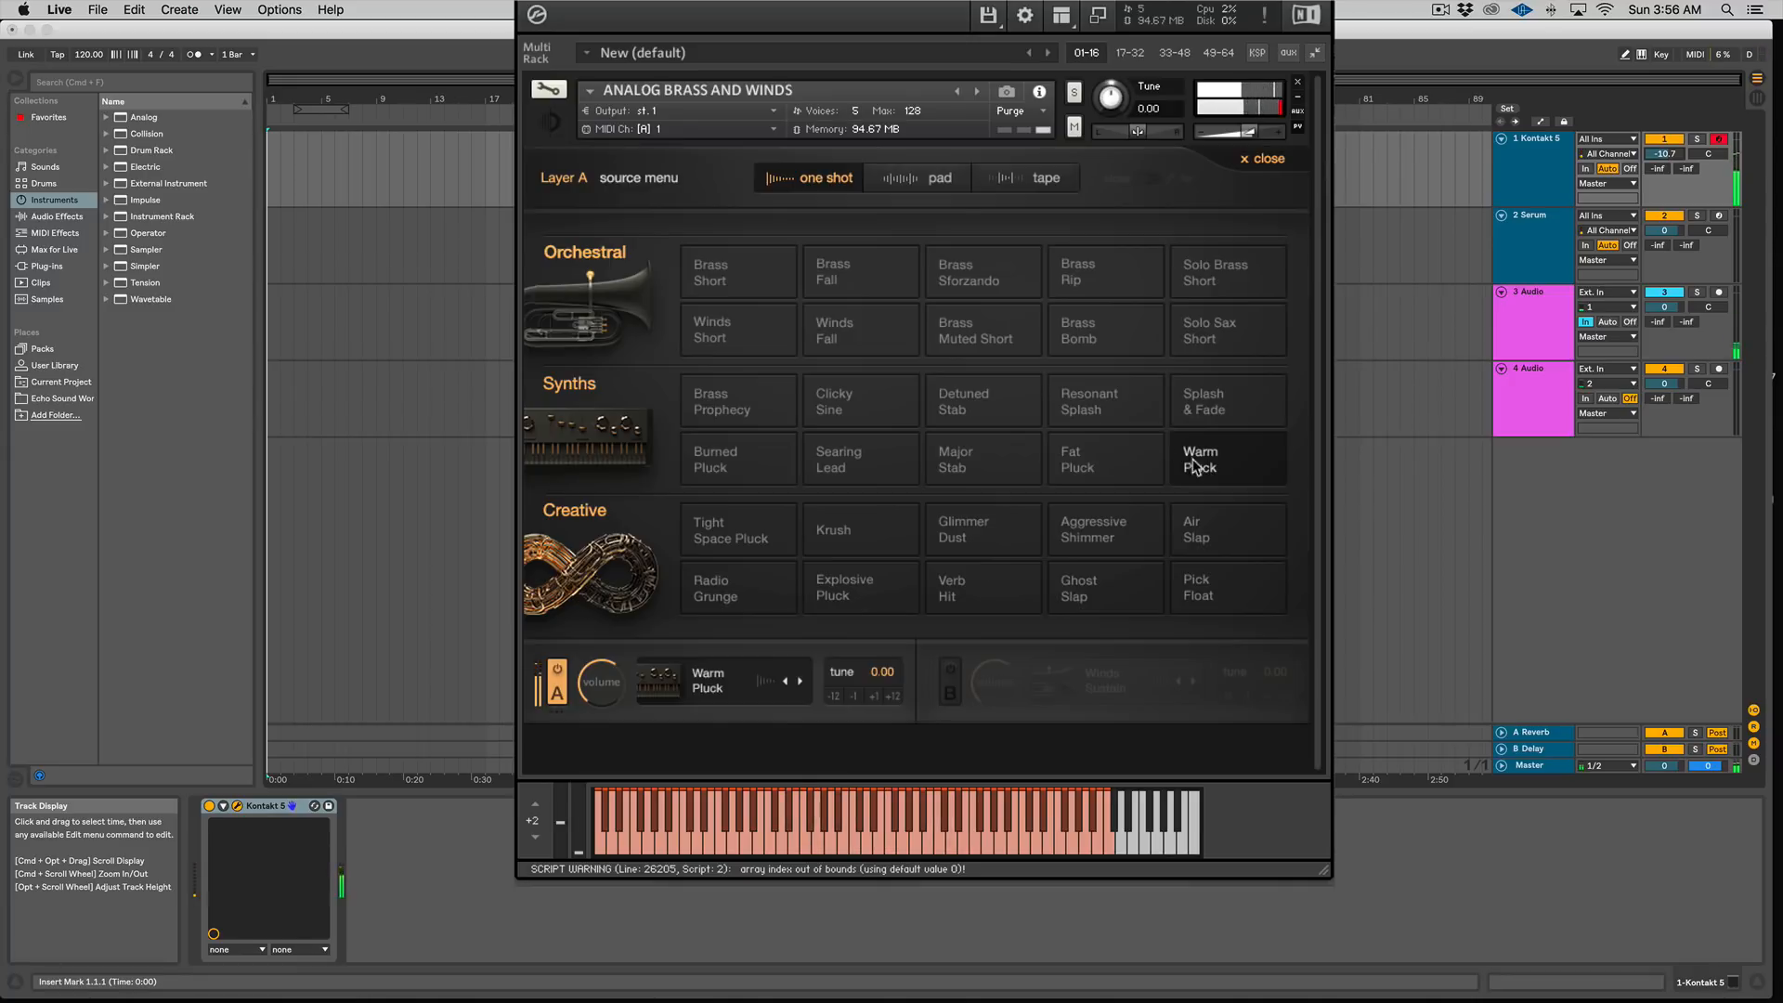
Step: Browse the pad and tape categories, then load the Verb Hit one-shot into layer A
click(884, 179)
click(1040, 177)
click(808, 178)
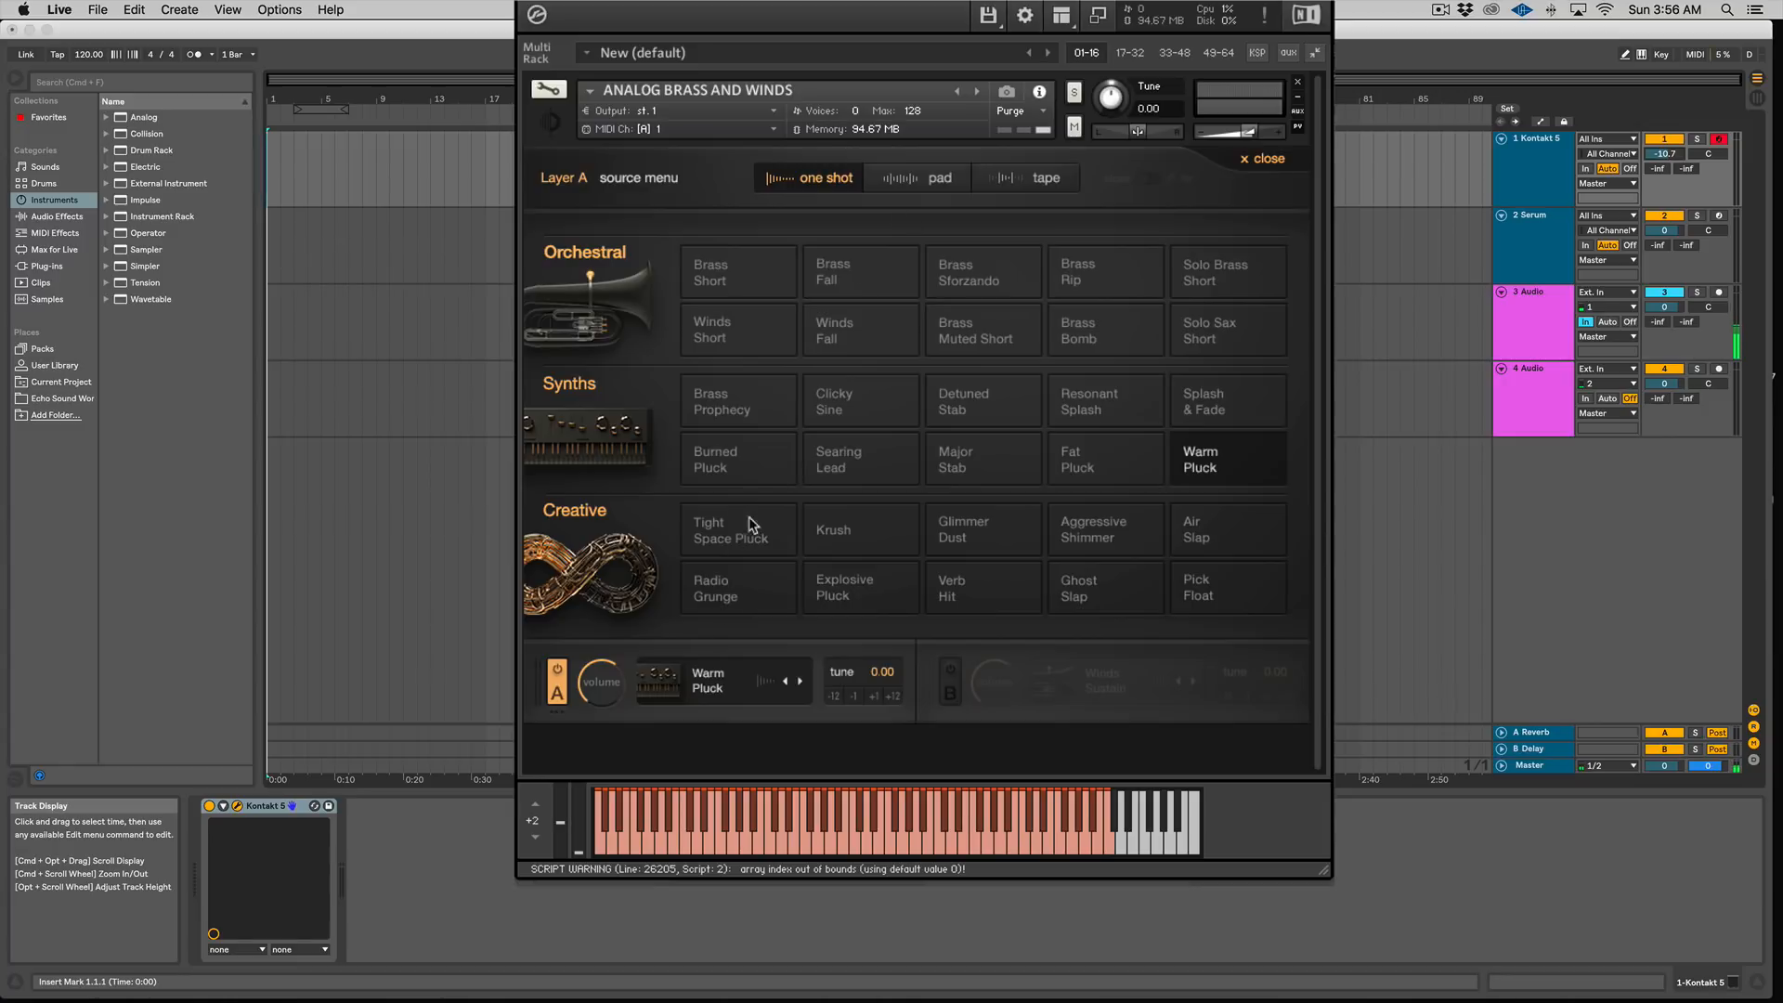
click(964, 599)
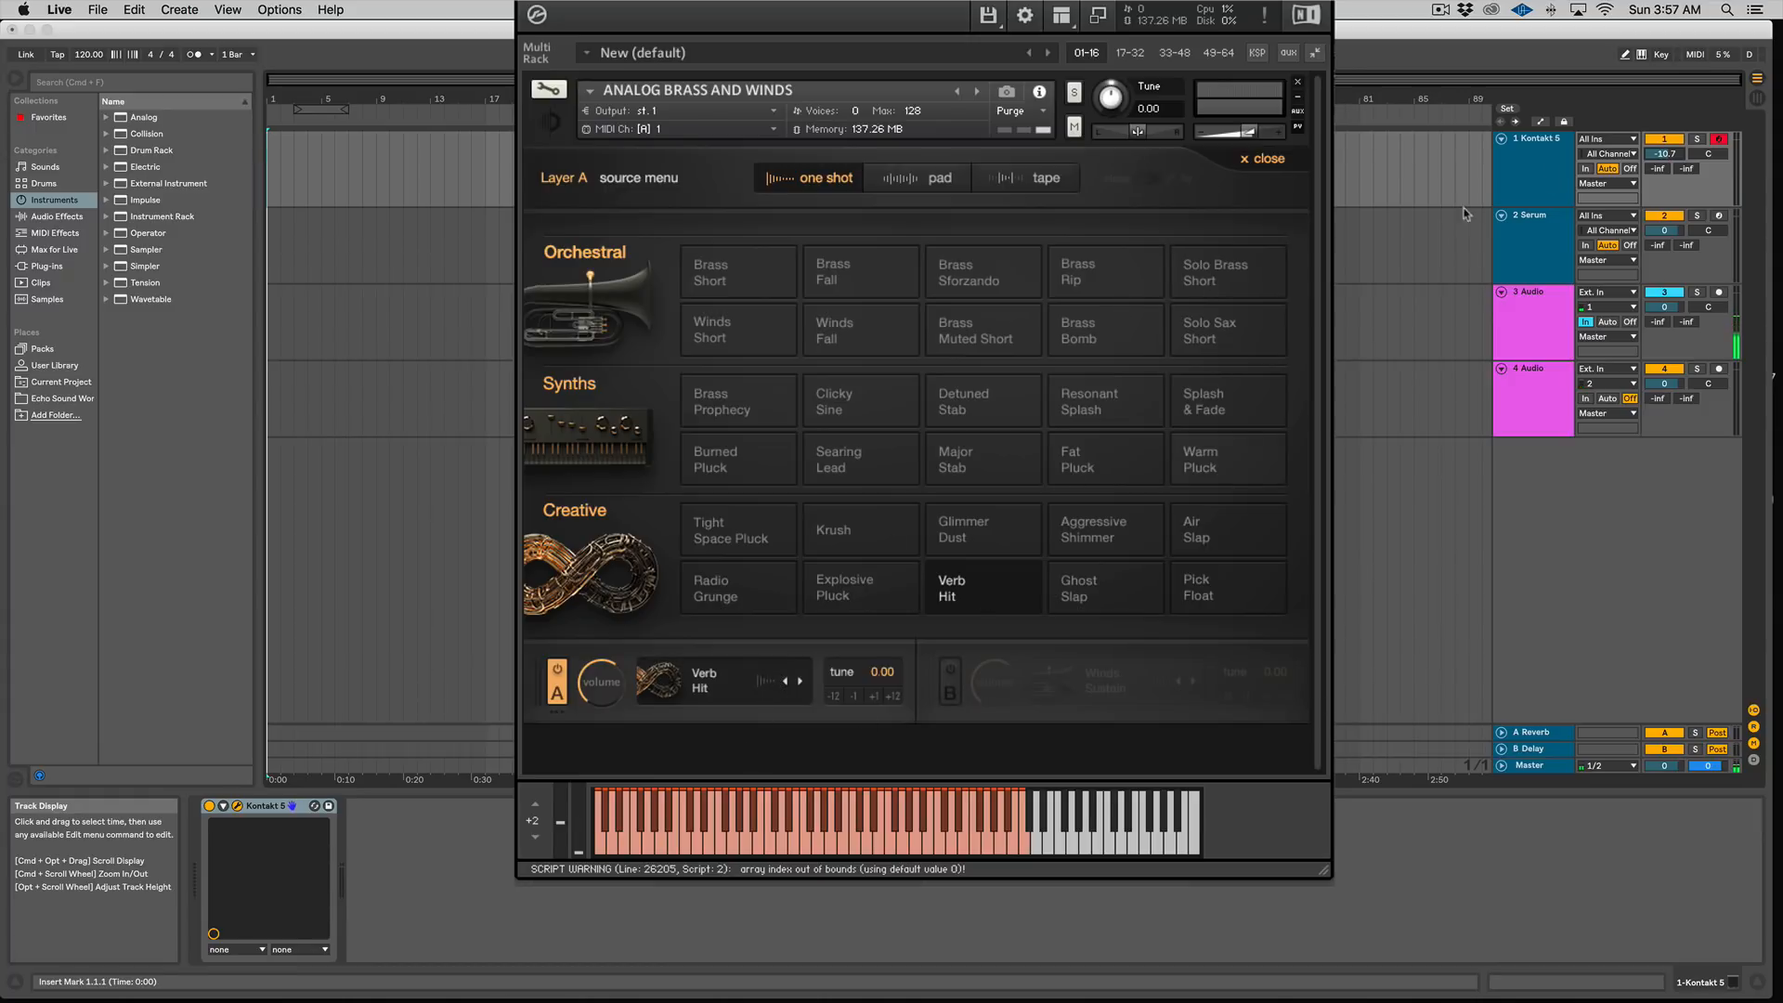
Step: Raise the Kontakt track volume to -8.4 dB and load the Ghost Slap one-shot into layer A
drag(1664, 155, 1664, 142)
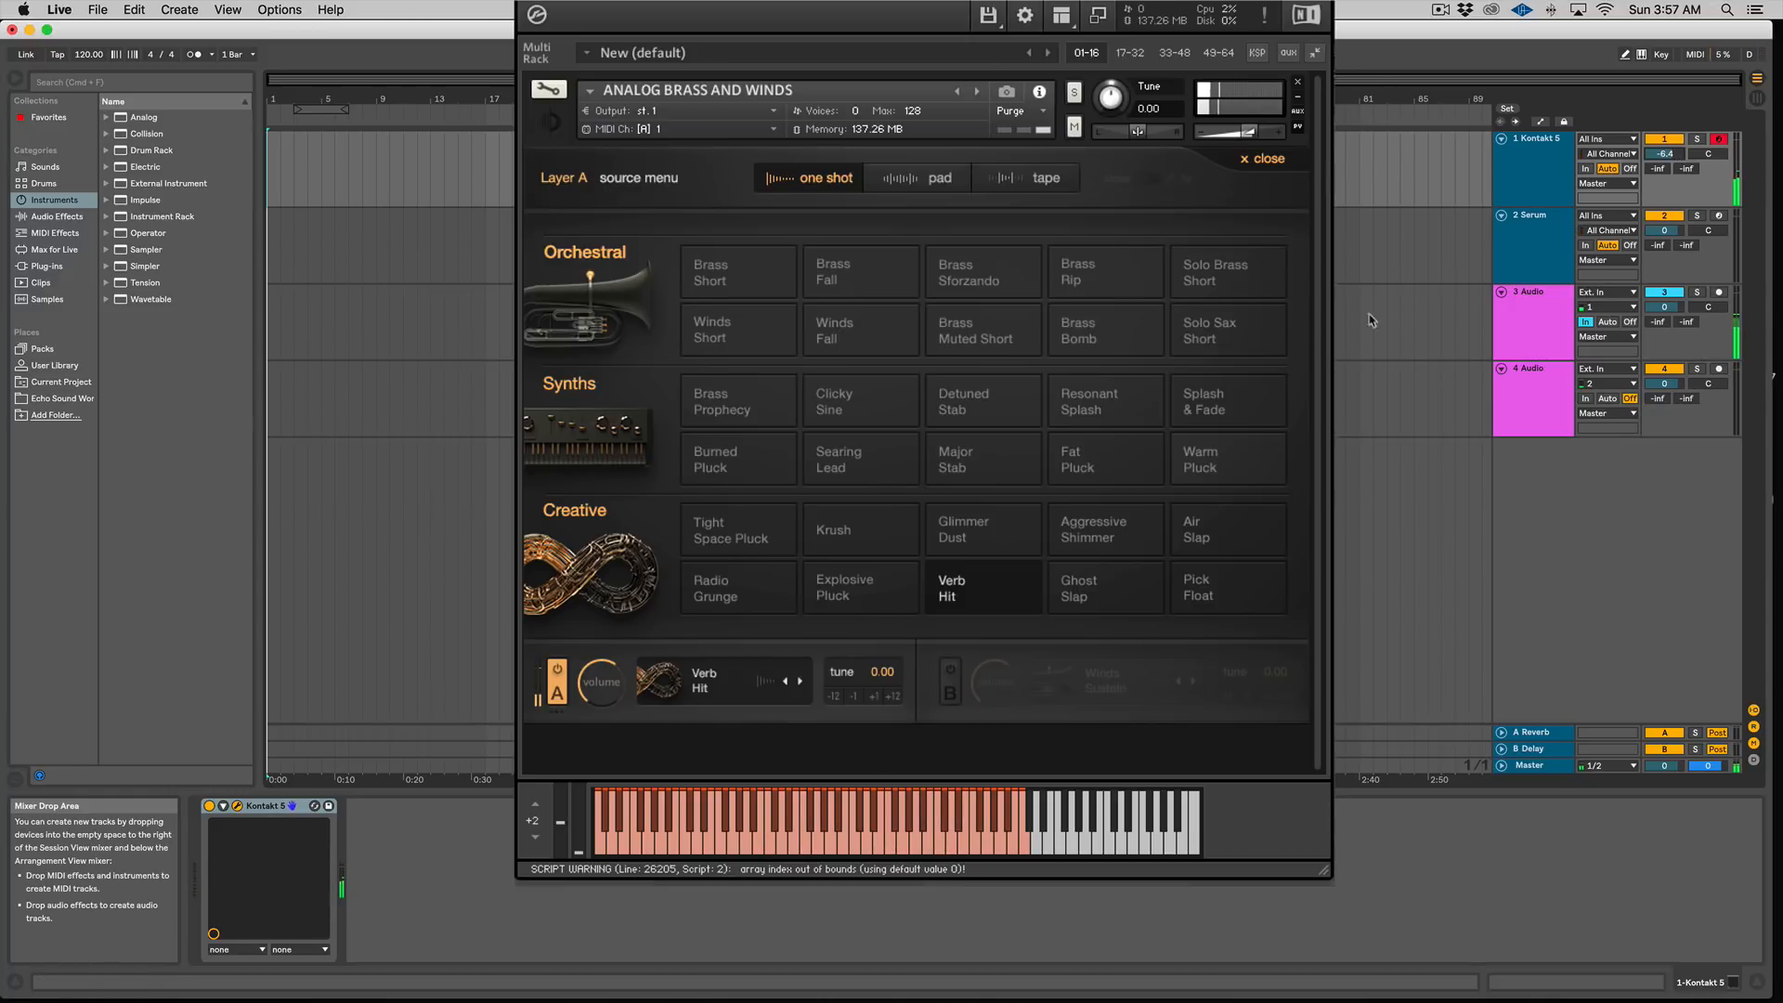
click(1088, 585)
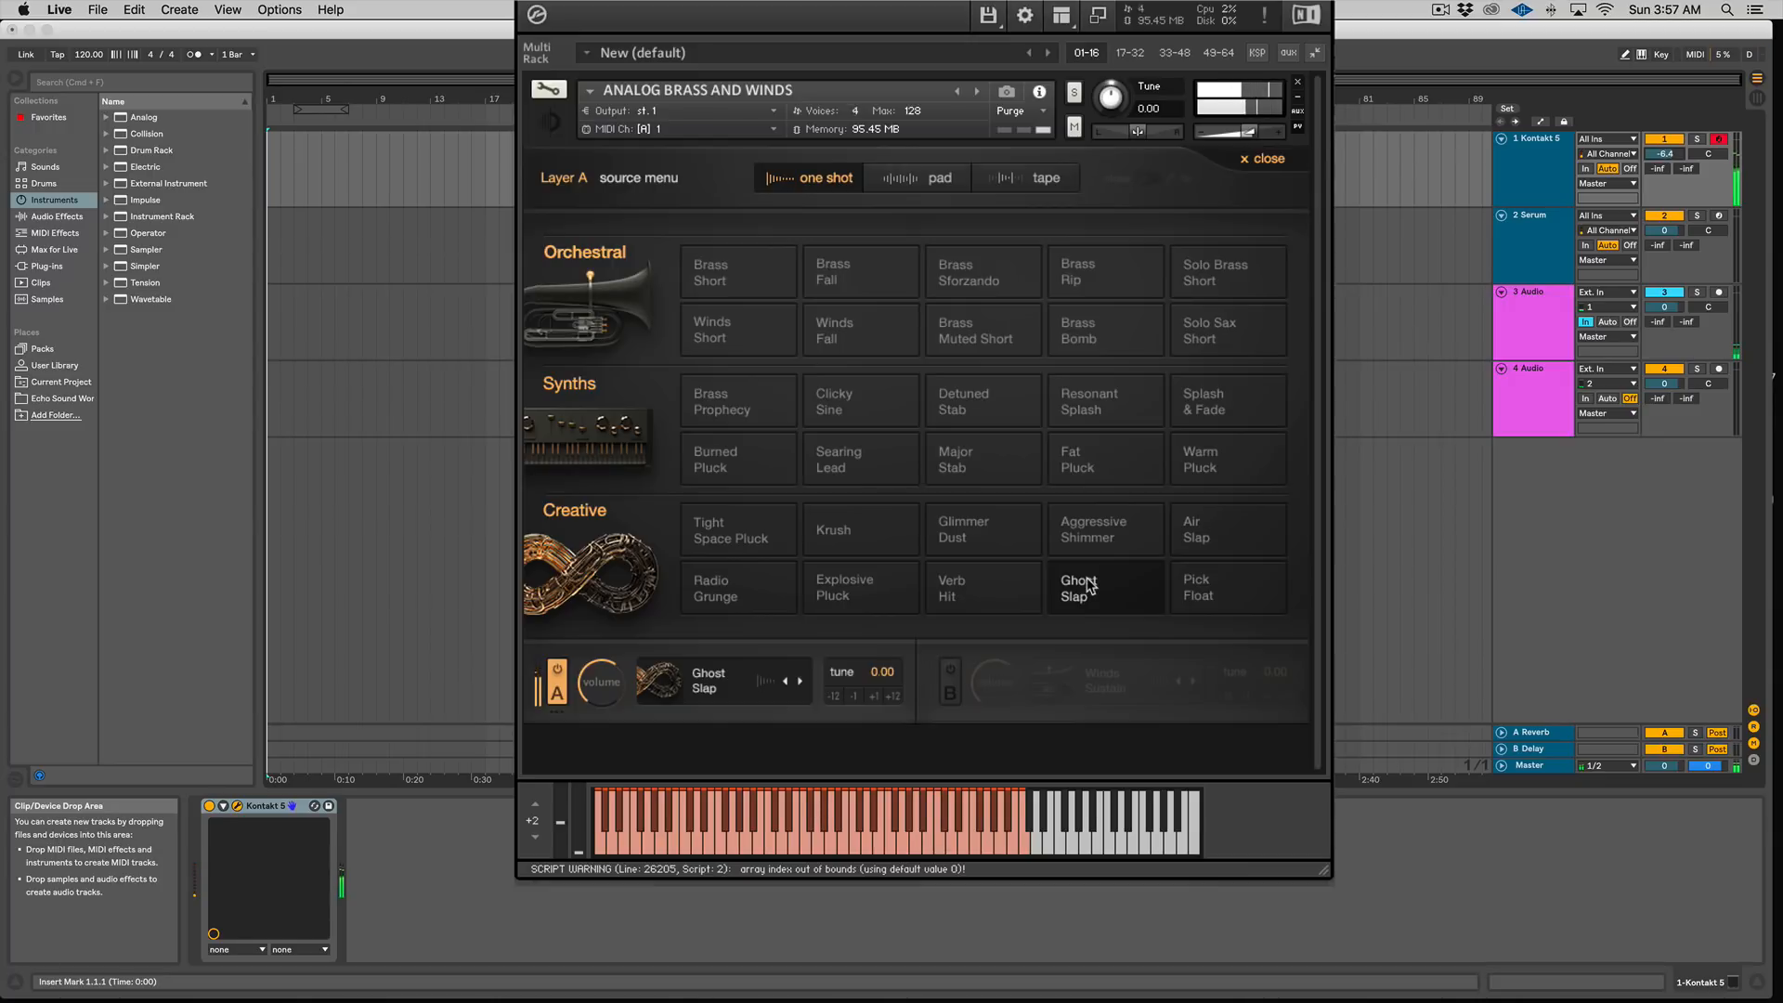
Step: Audition pad sources Brass Sustain, Double Reeds Sustain, Fat Saw and Destructive Pad in layer A
click(920, 178)
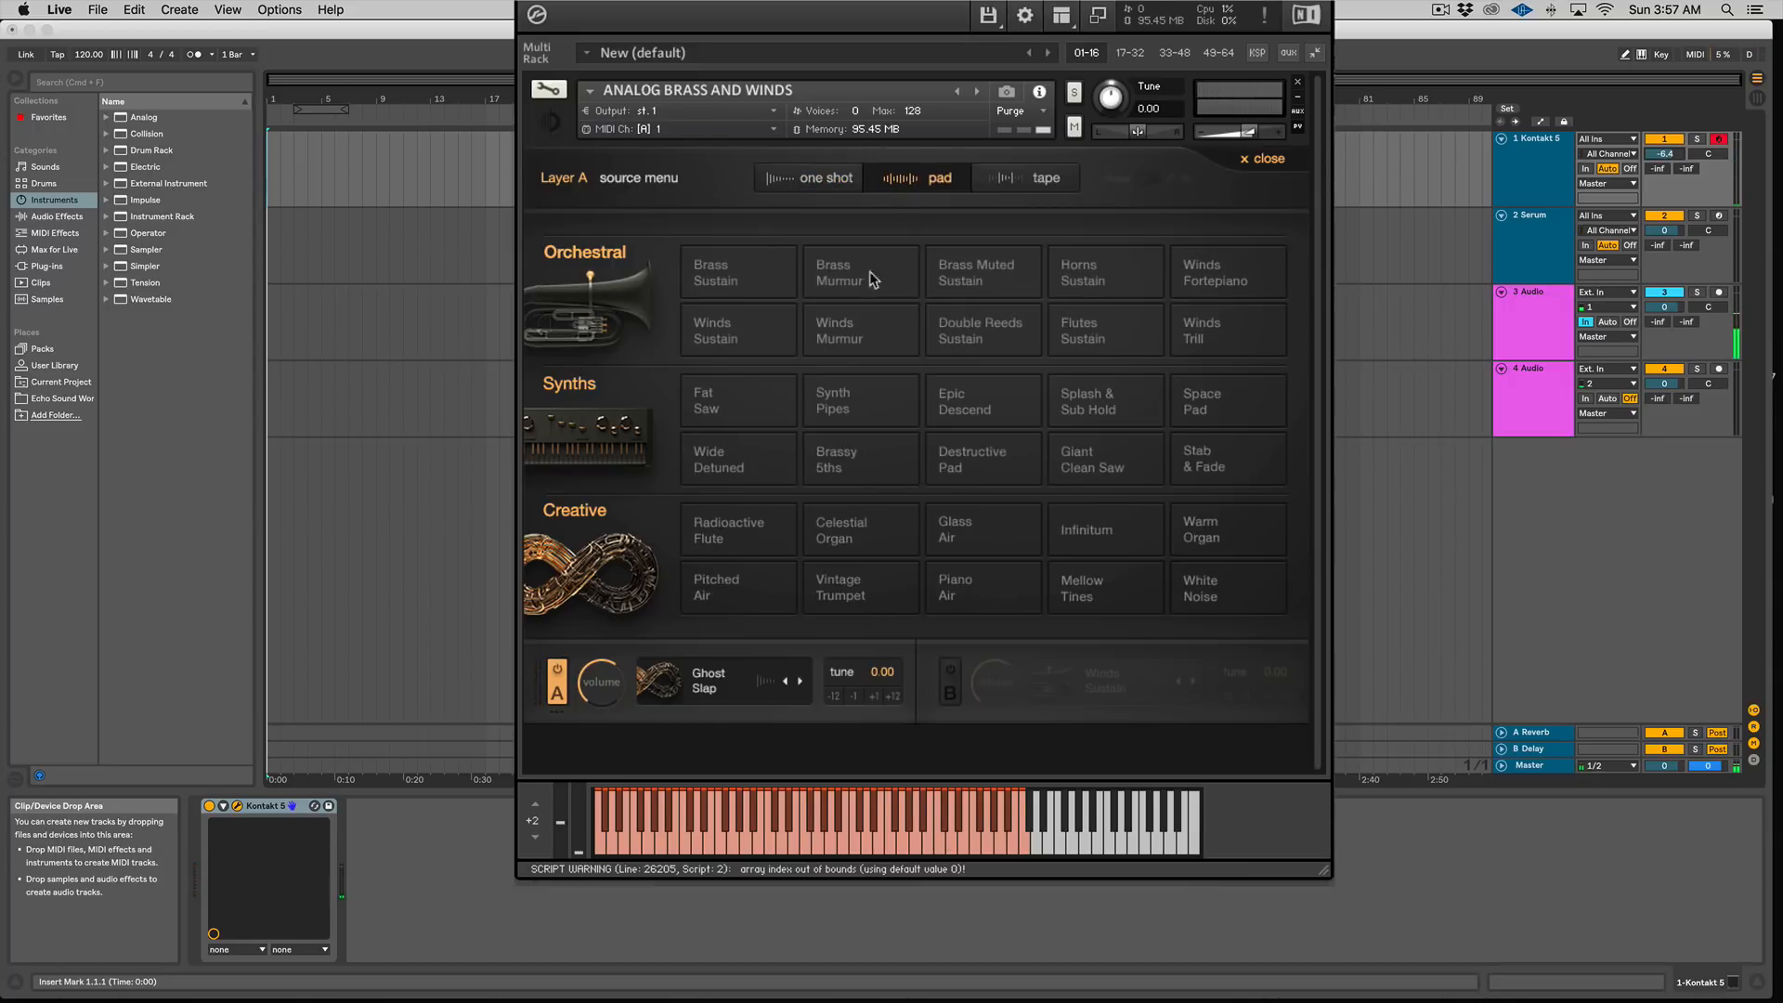
click(743, 280)
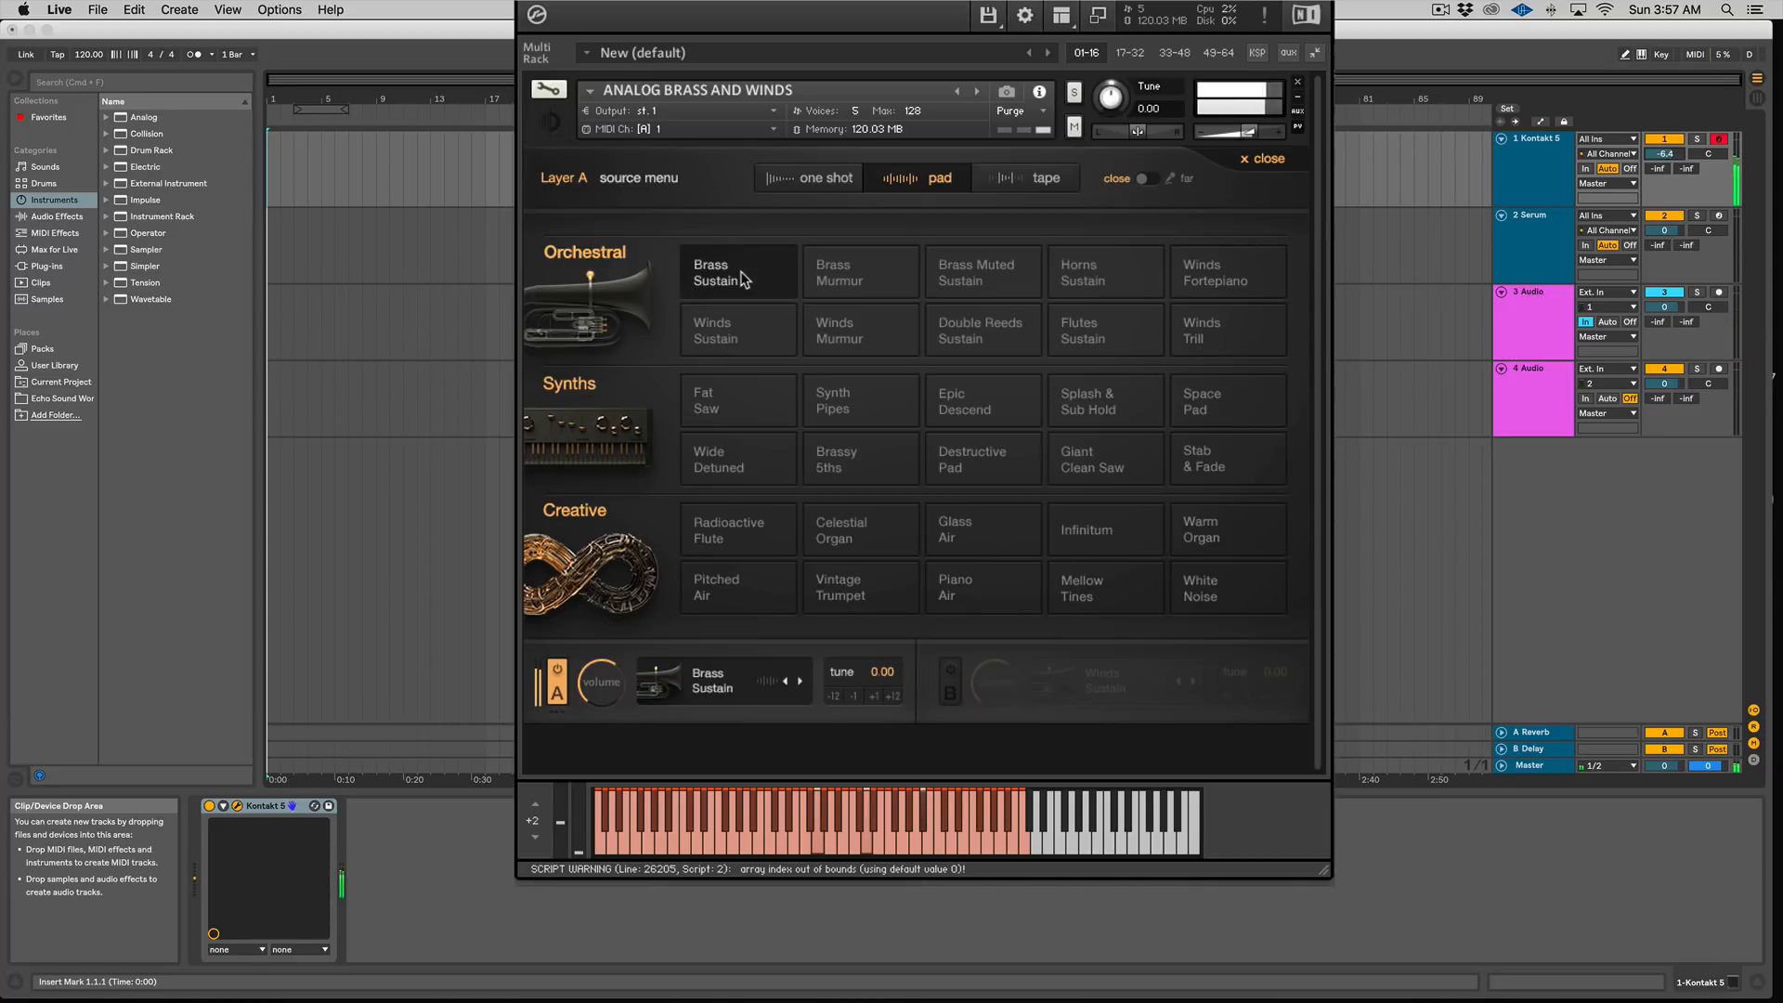
click(988, 341)
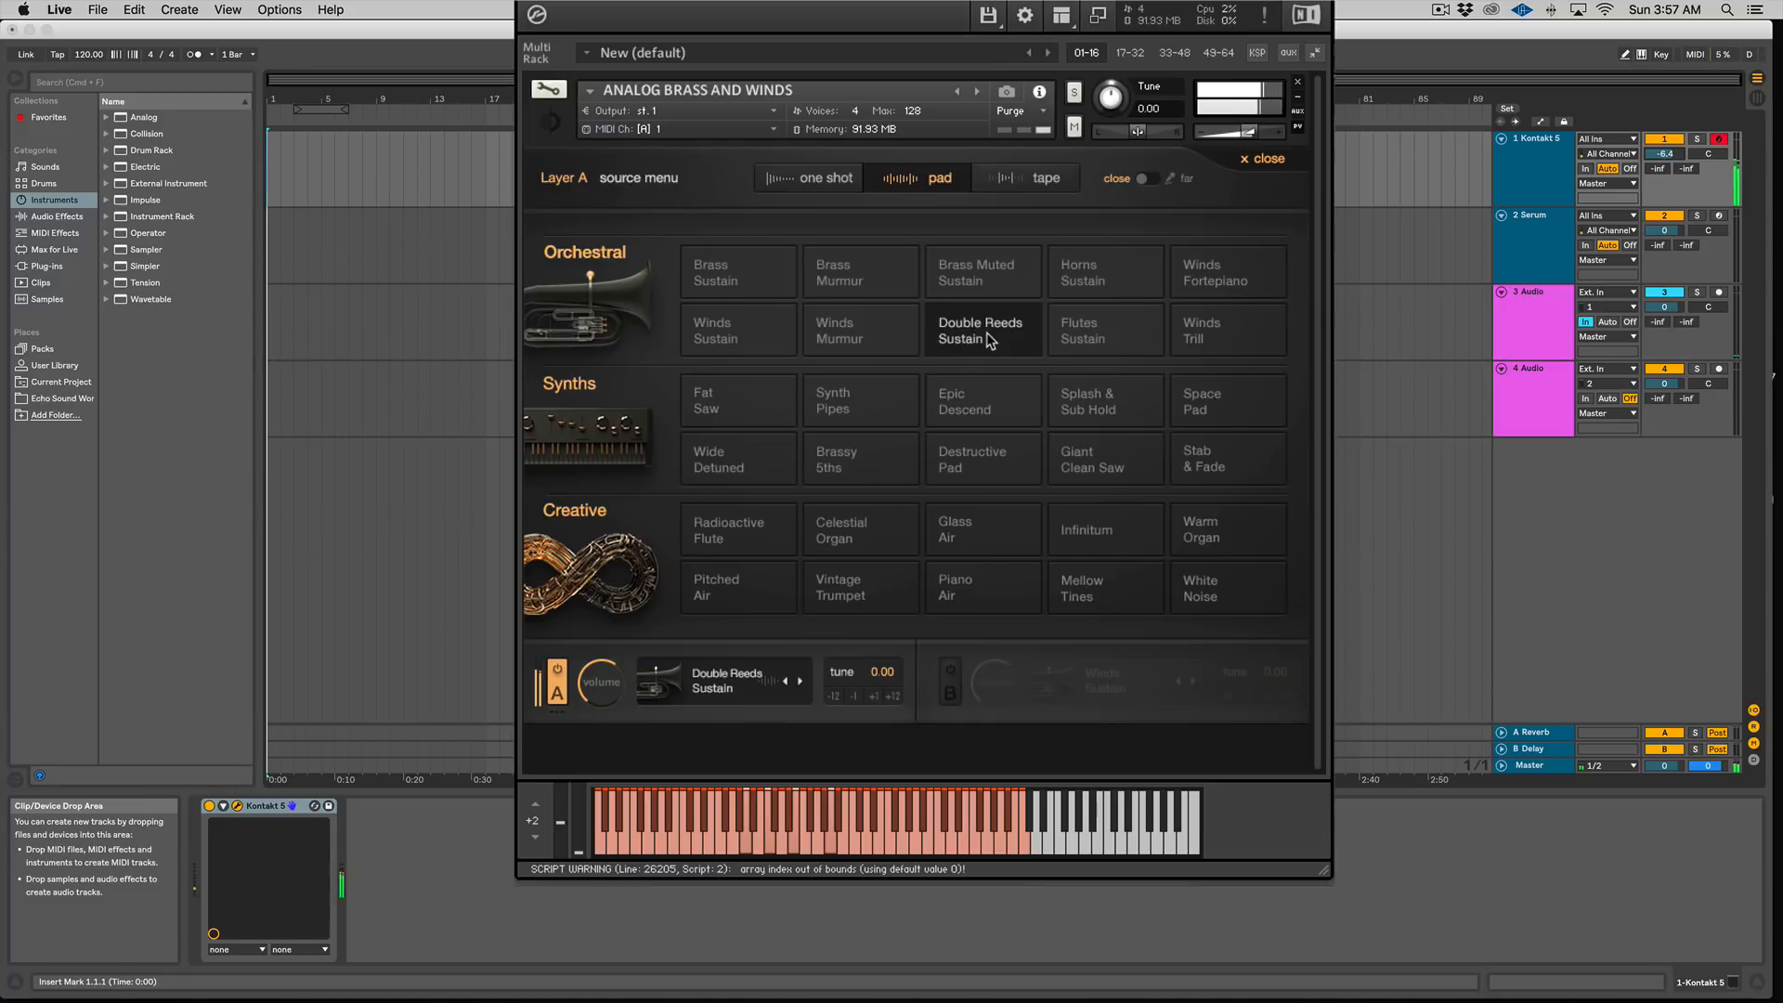
click(735, 420)
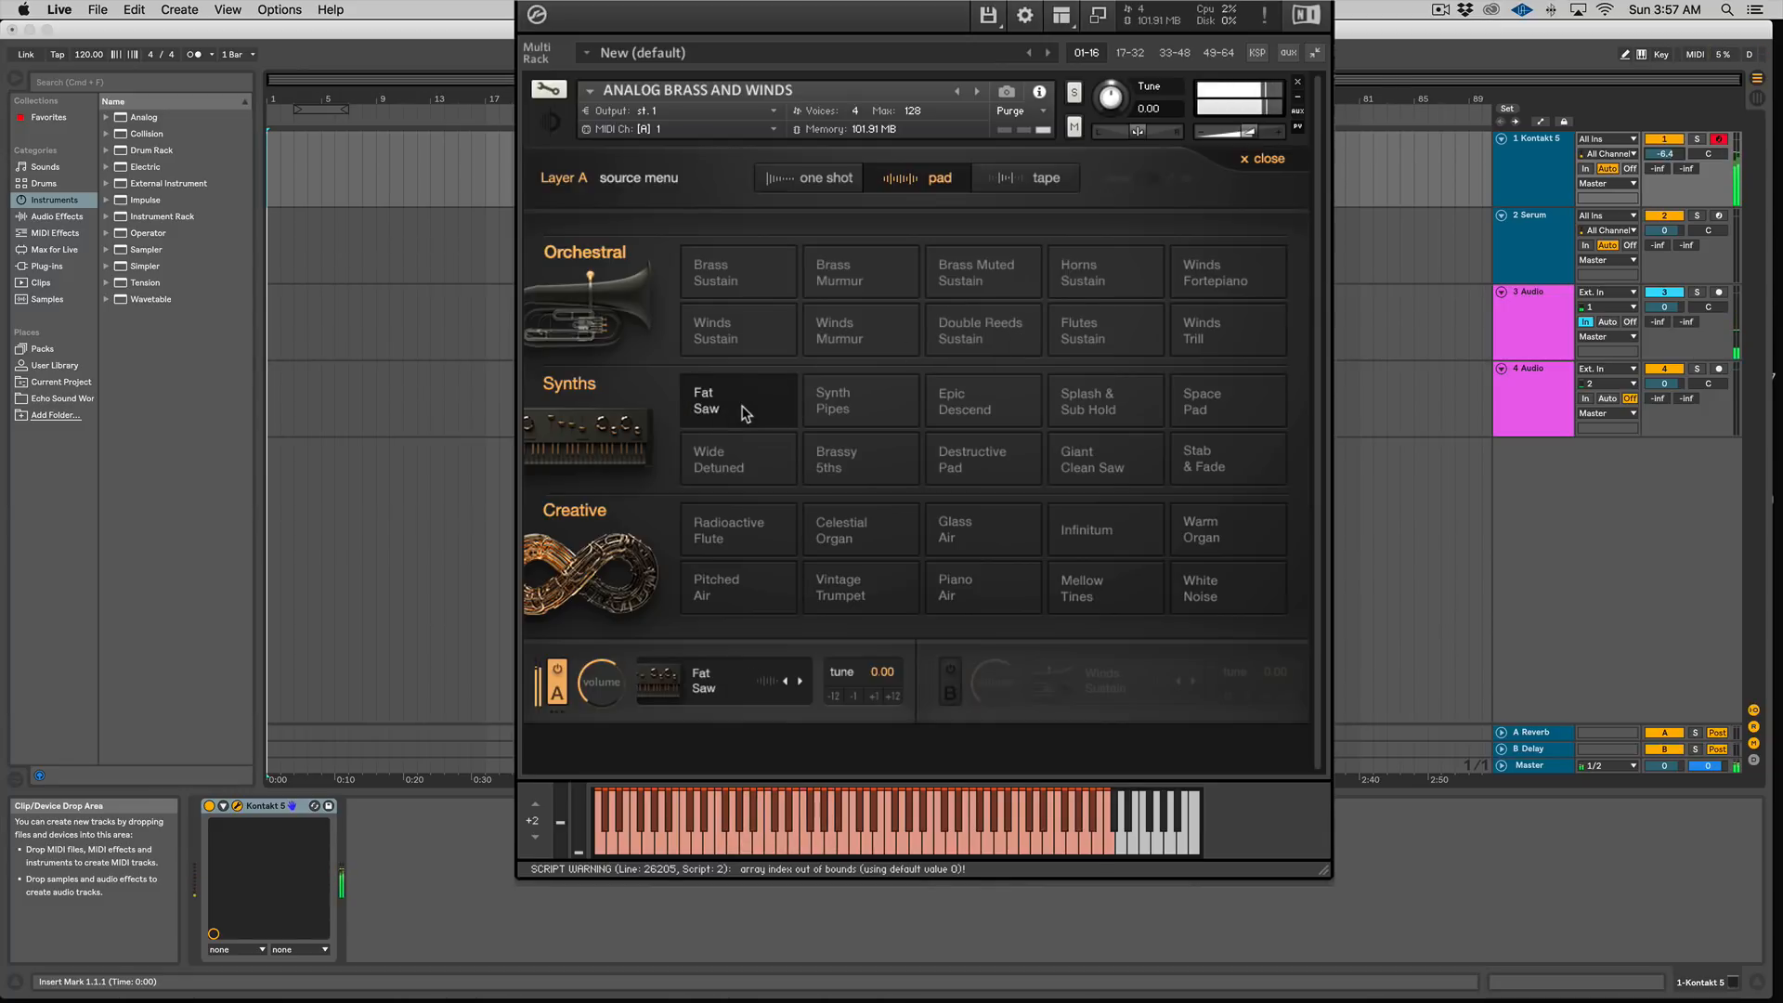
click(958, 460)
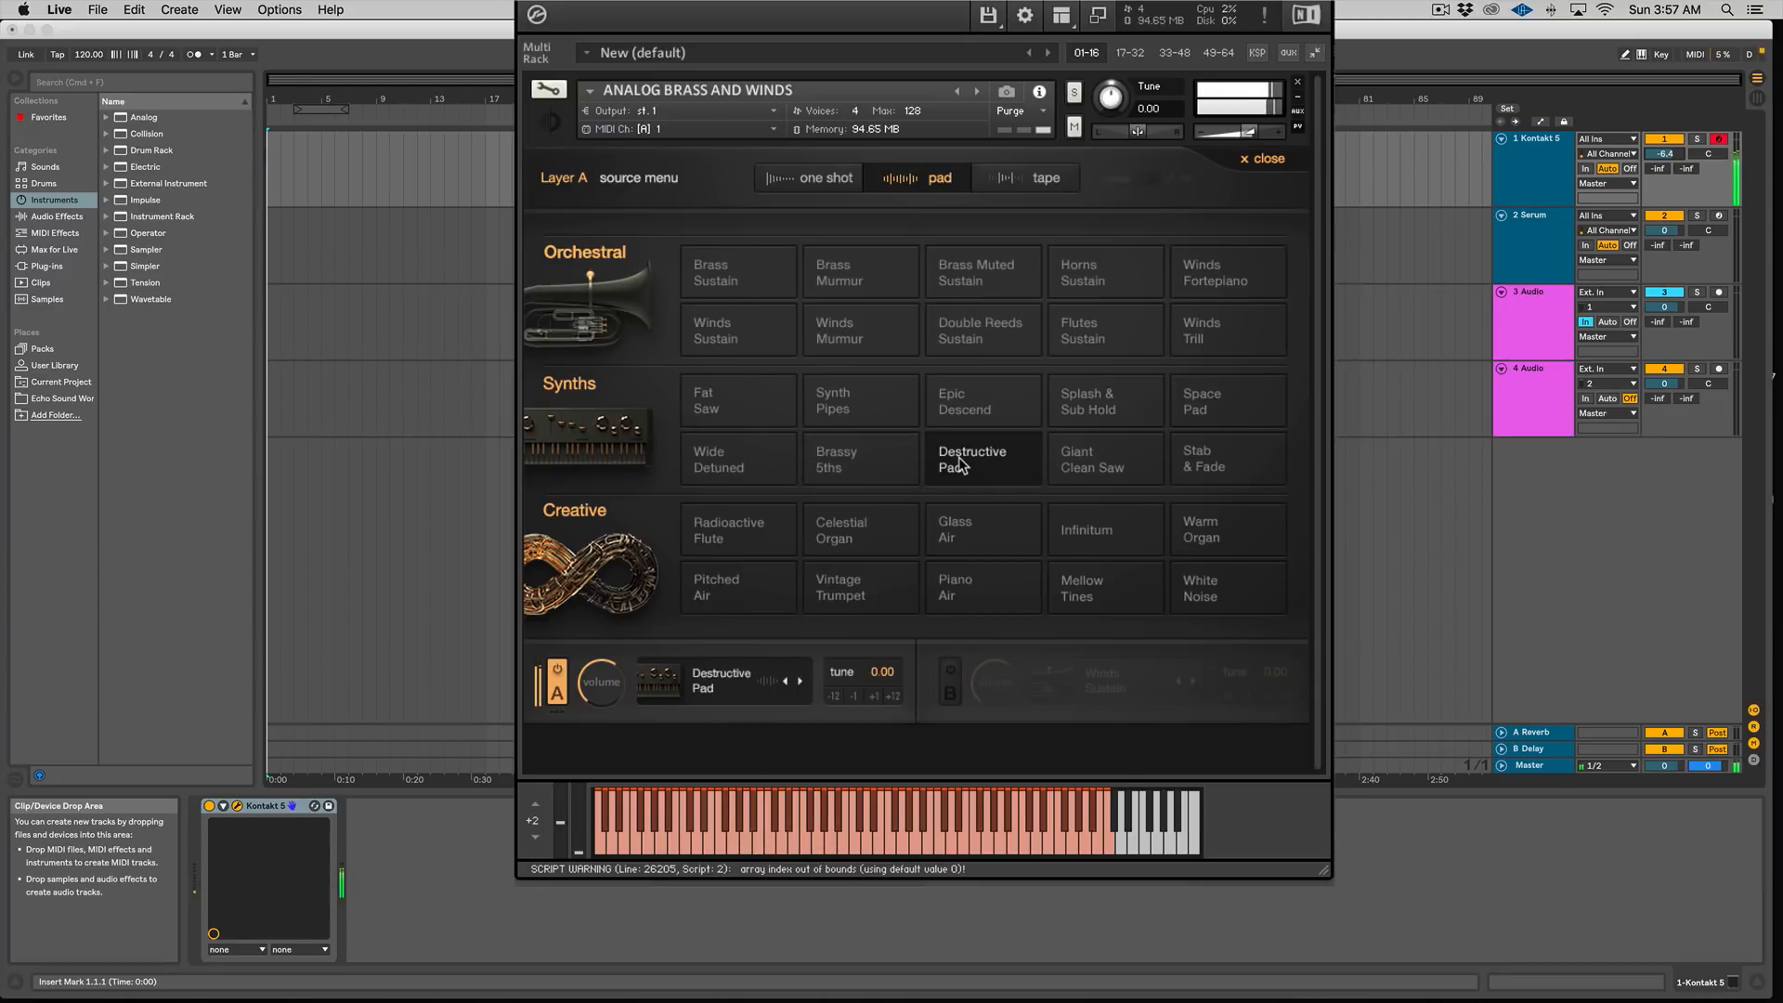
Step: Audition the Giant Clean Saw, Stab & Fade and Radioactive Flute pad sources in layer A
click(1099, 464)
click(1219, 466)
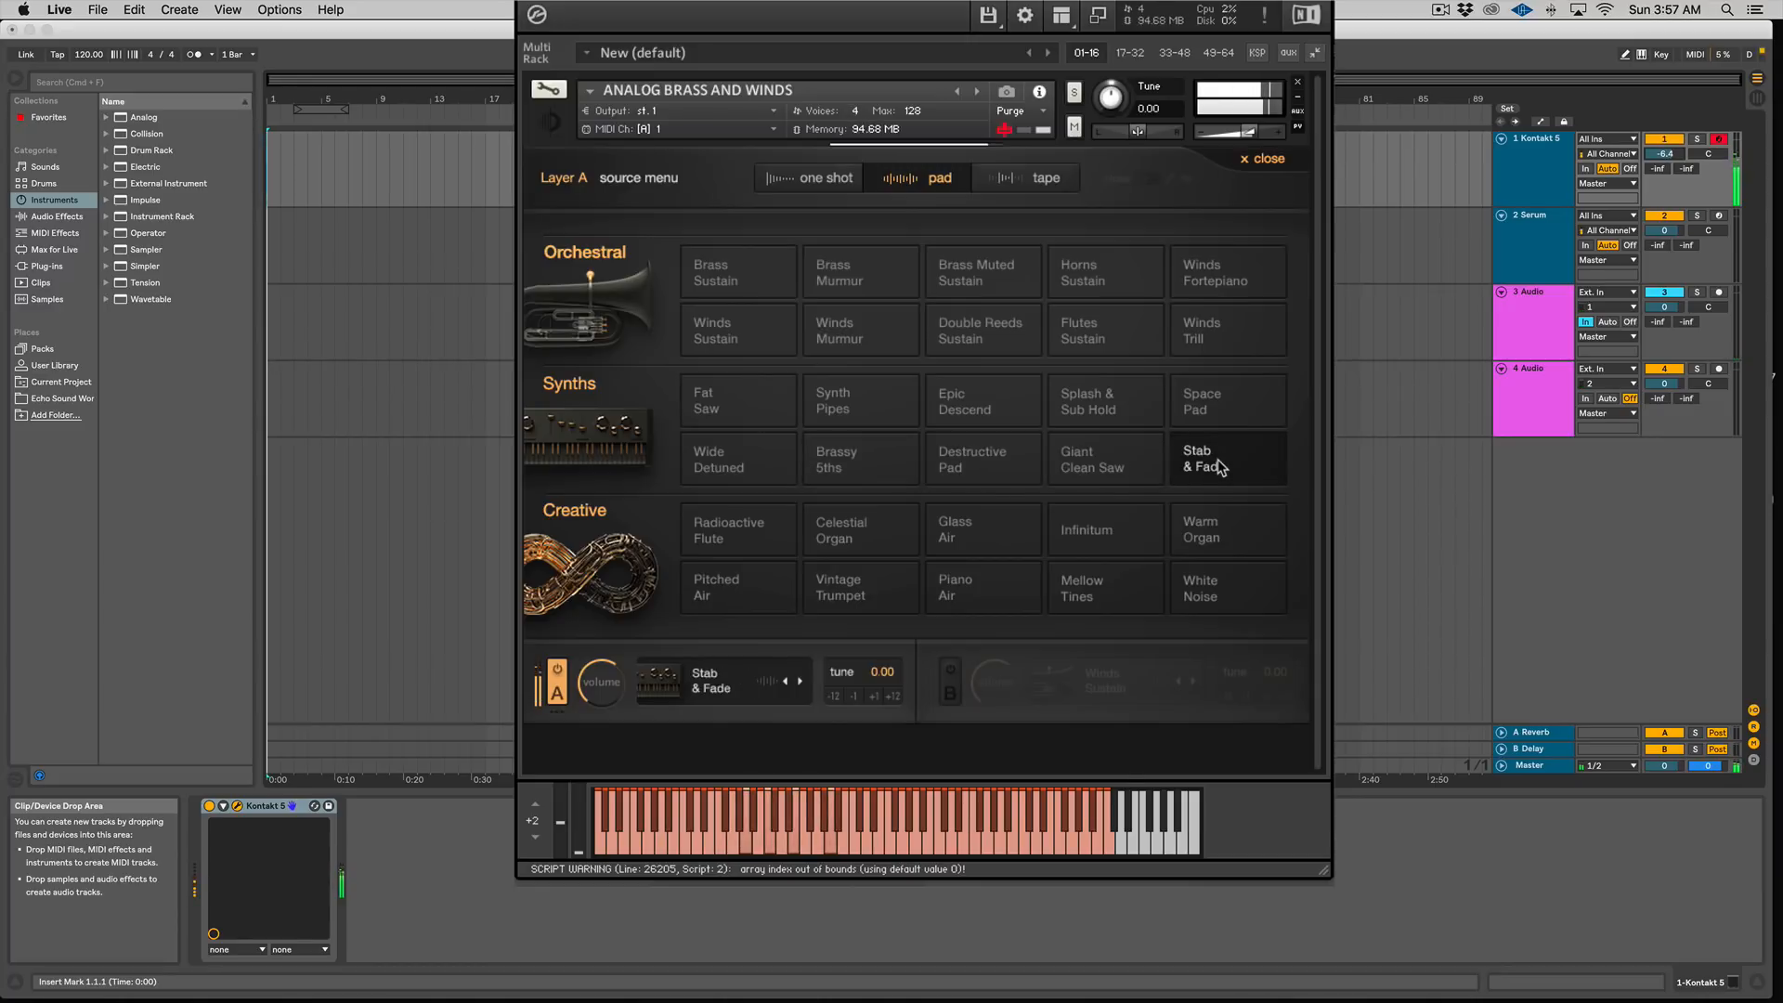
click(743, 528)
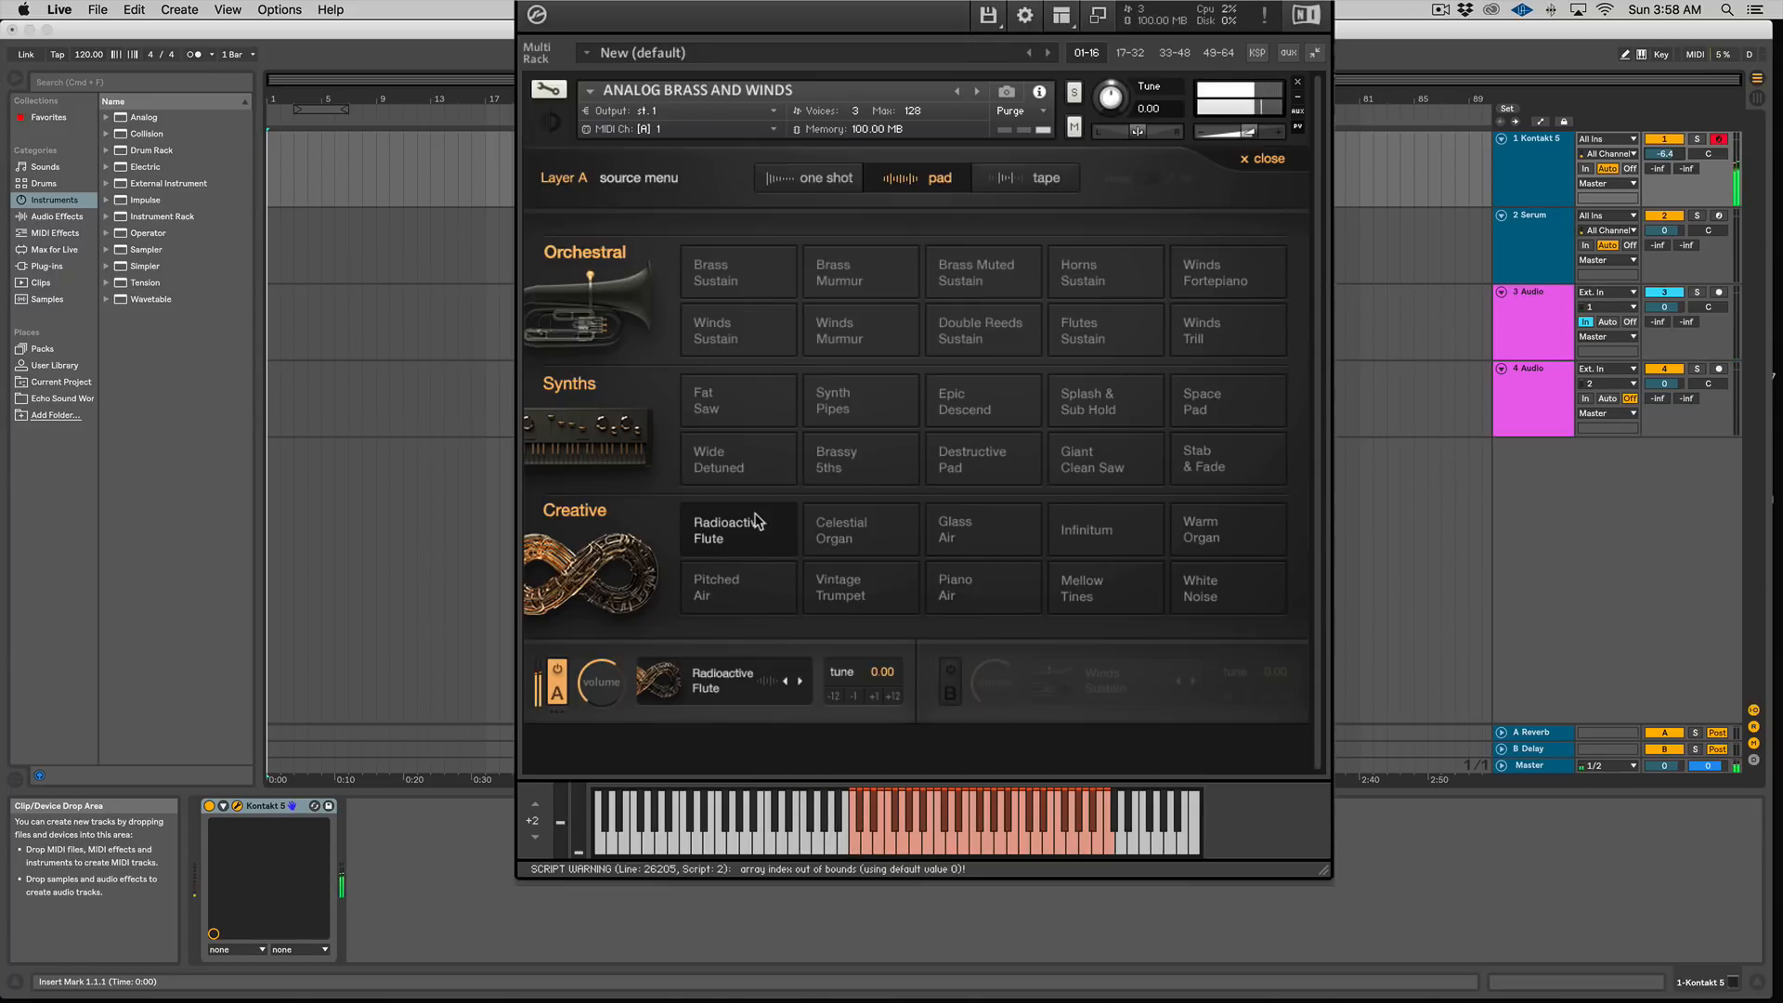
Step: Audition the Glass Air, Infinitum and White Noise pad sources in layer A
click(973, 521)
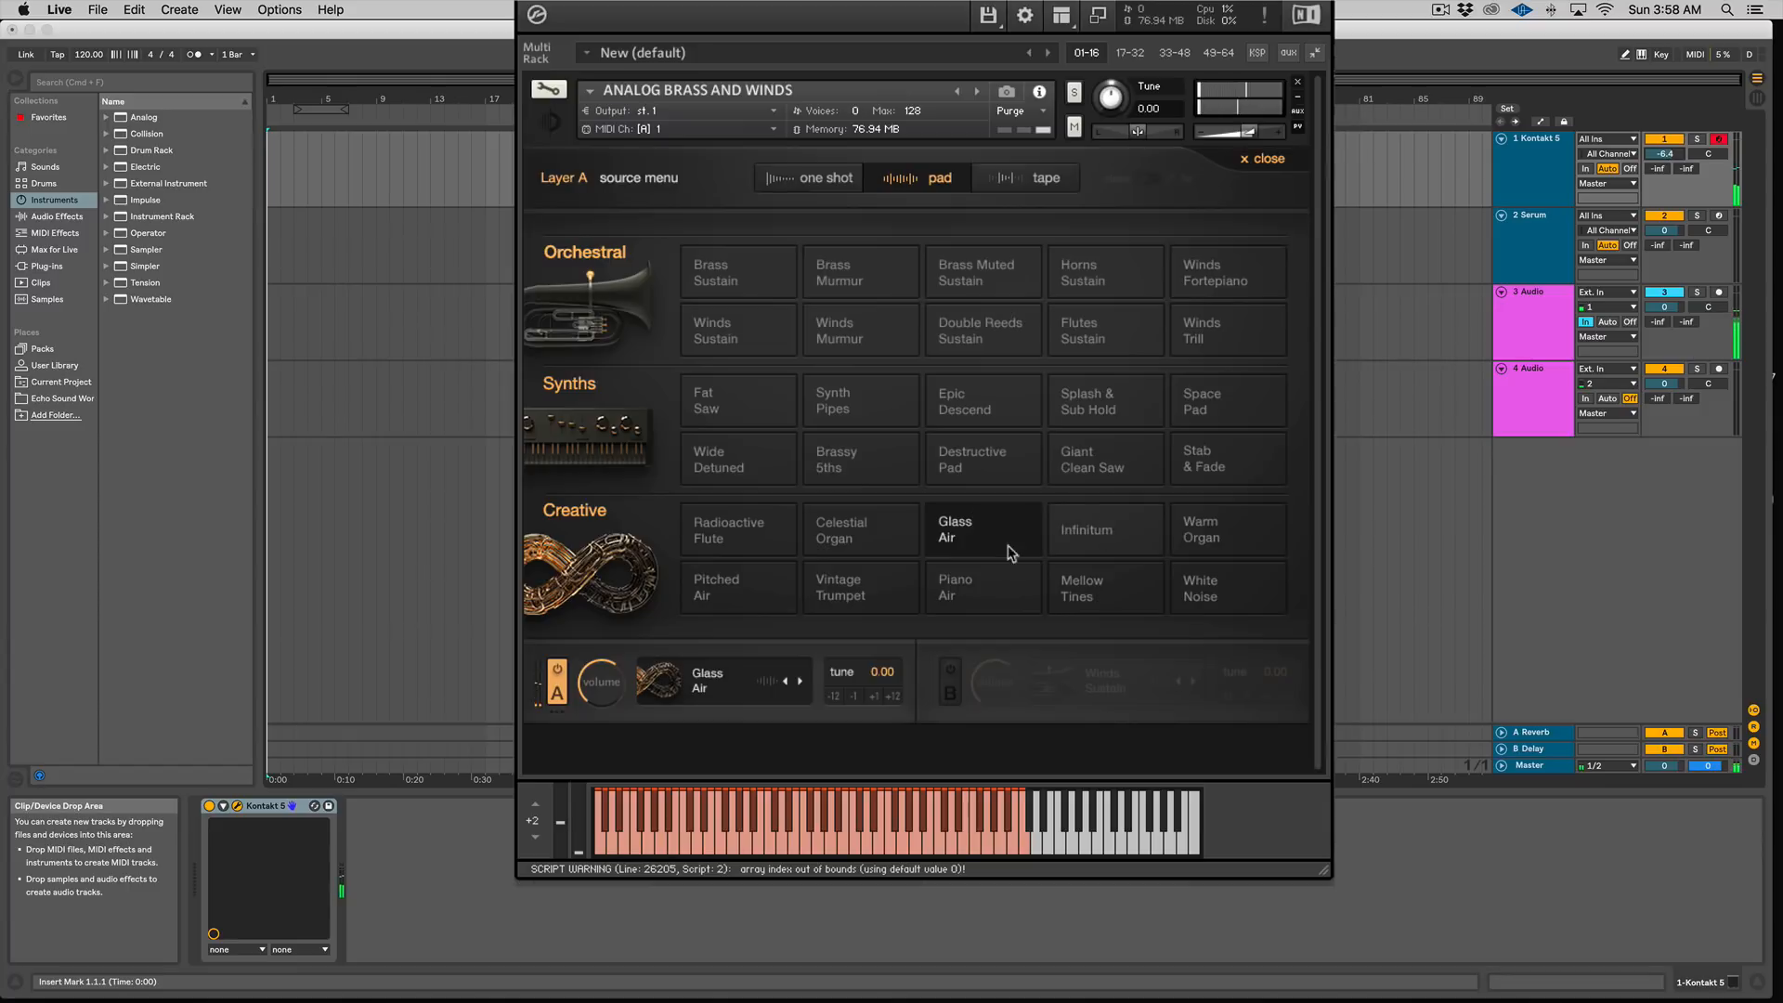
click(1111, 550)
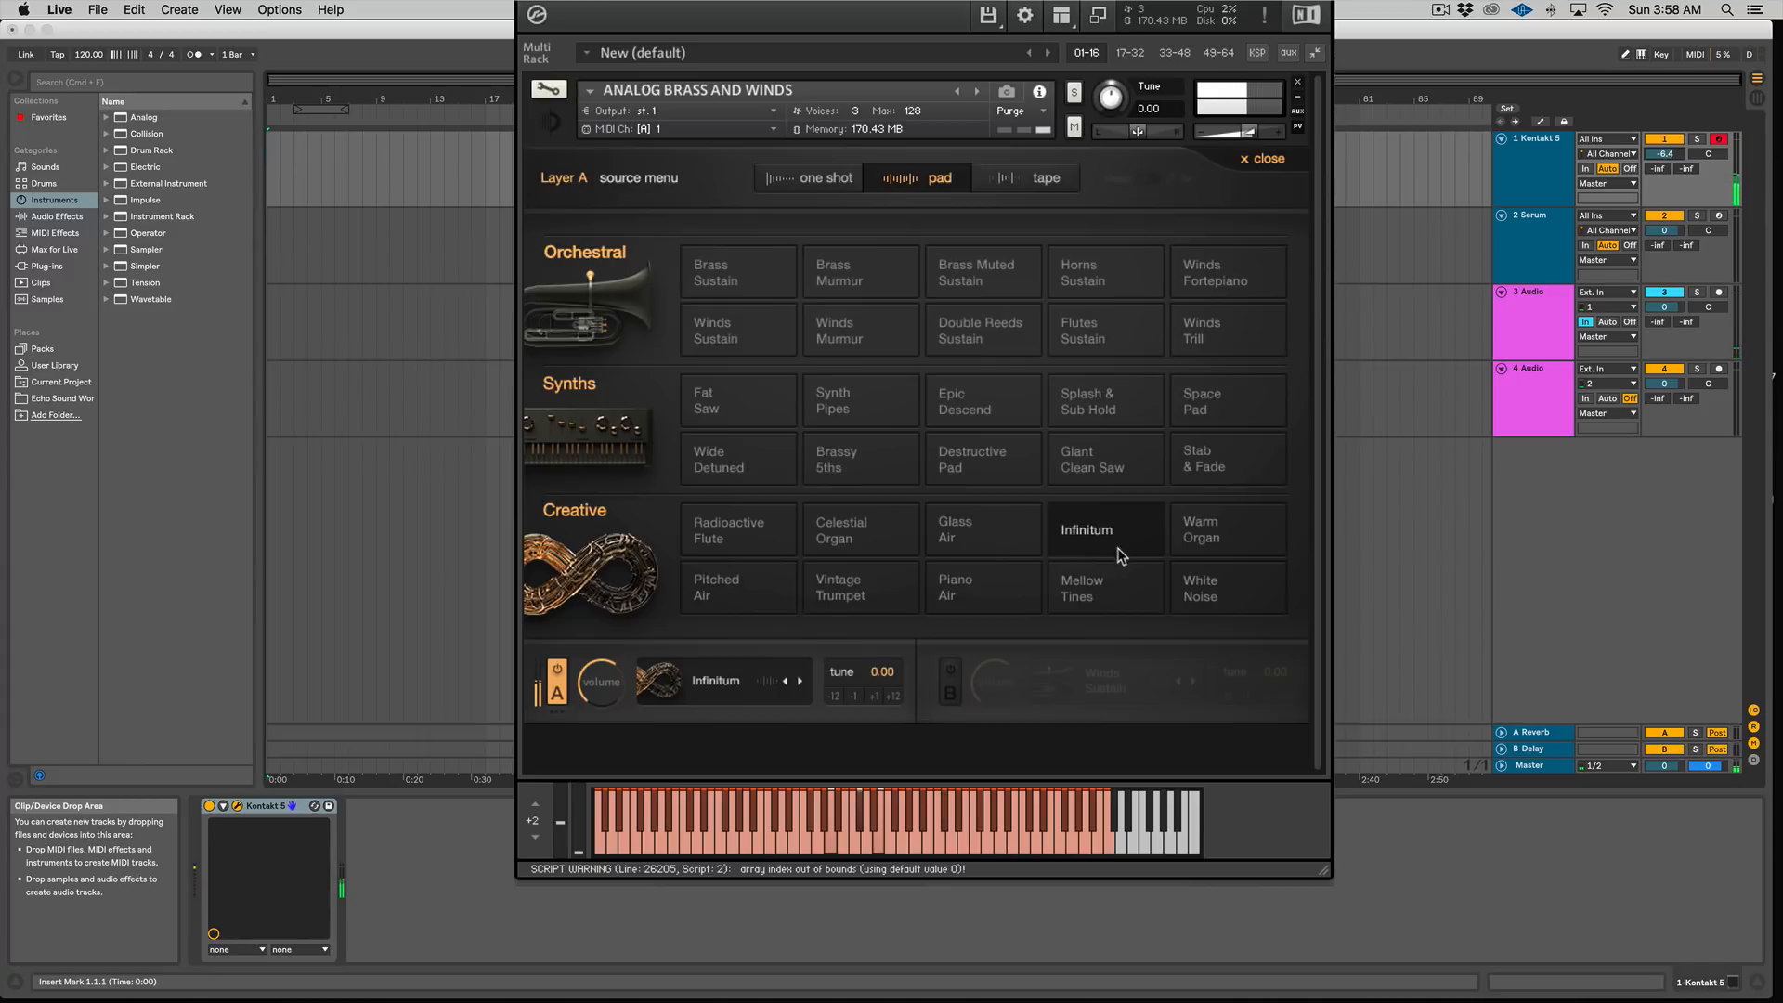
click(1202, 587)
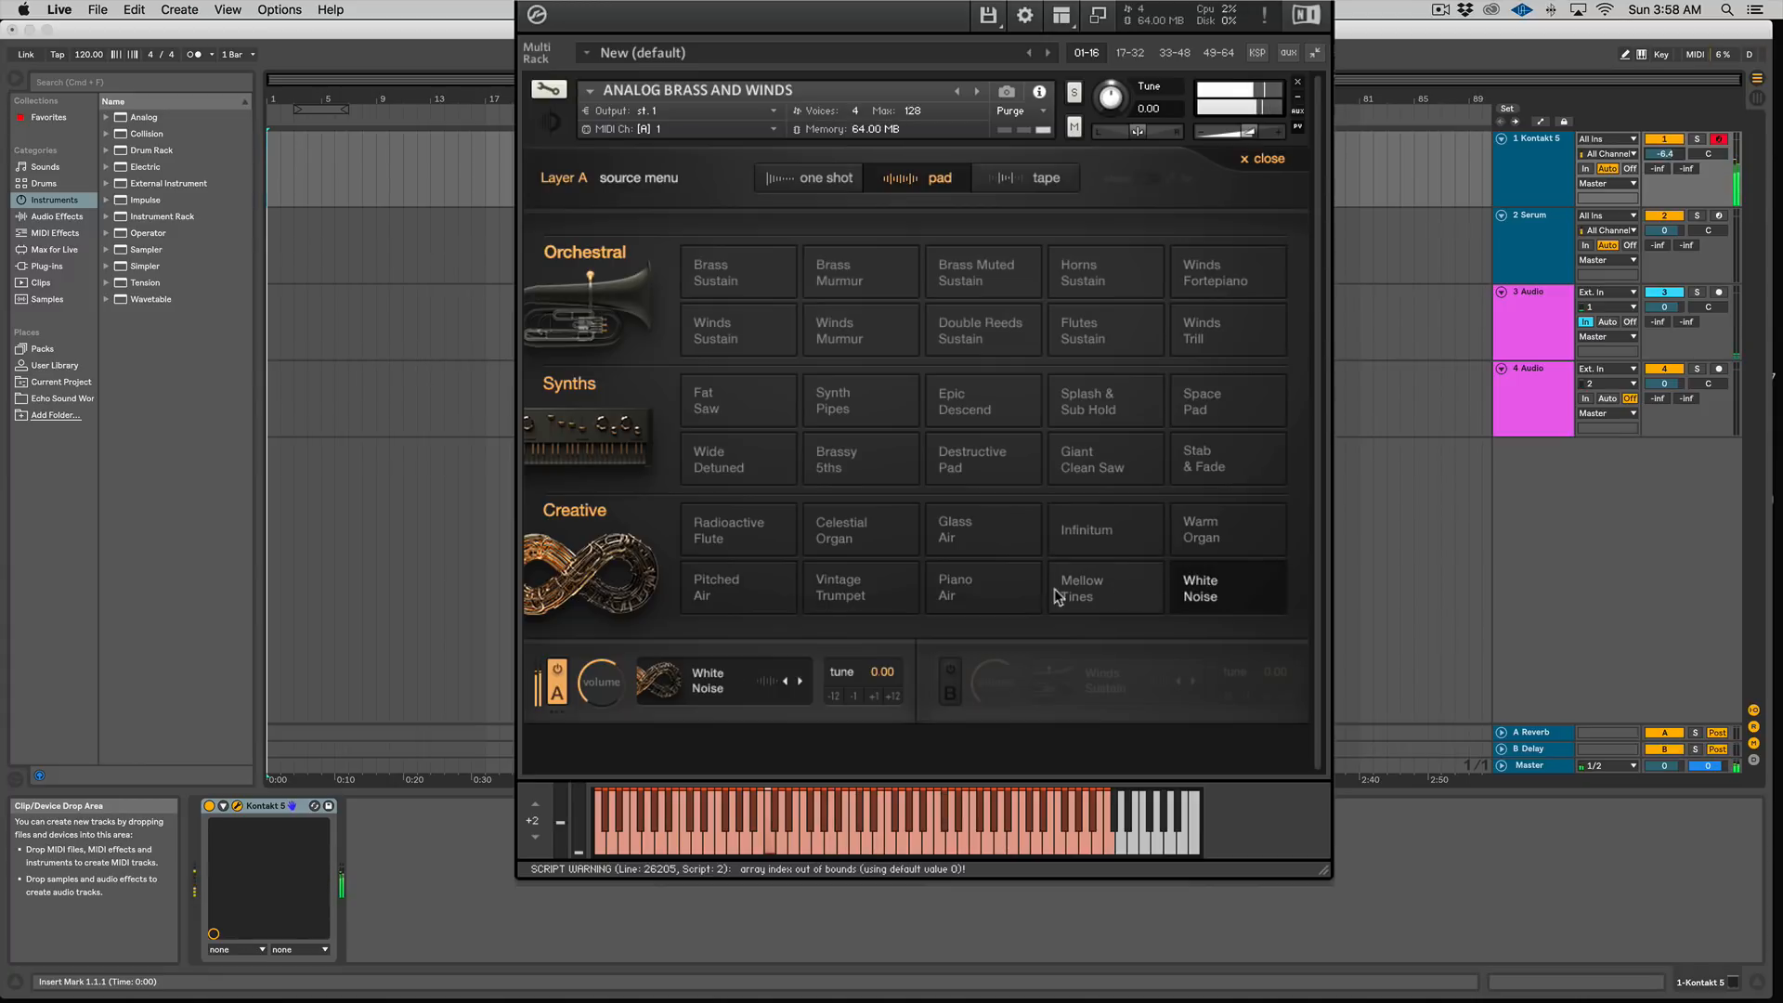
Step: Switch to tape sources and audition Brass Swell, Resonant Swell, Ghost Flute and Retro Voc in layer A, then close the menu
click(1033, 180)
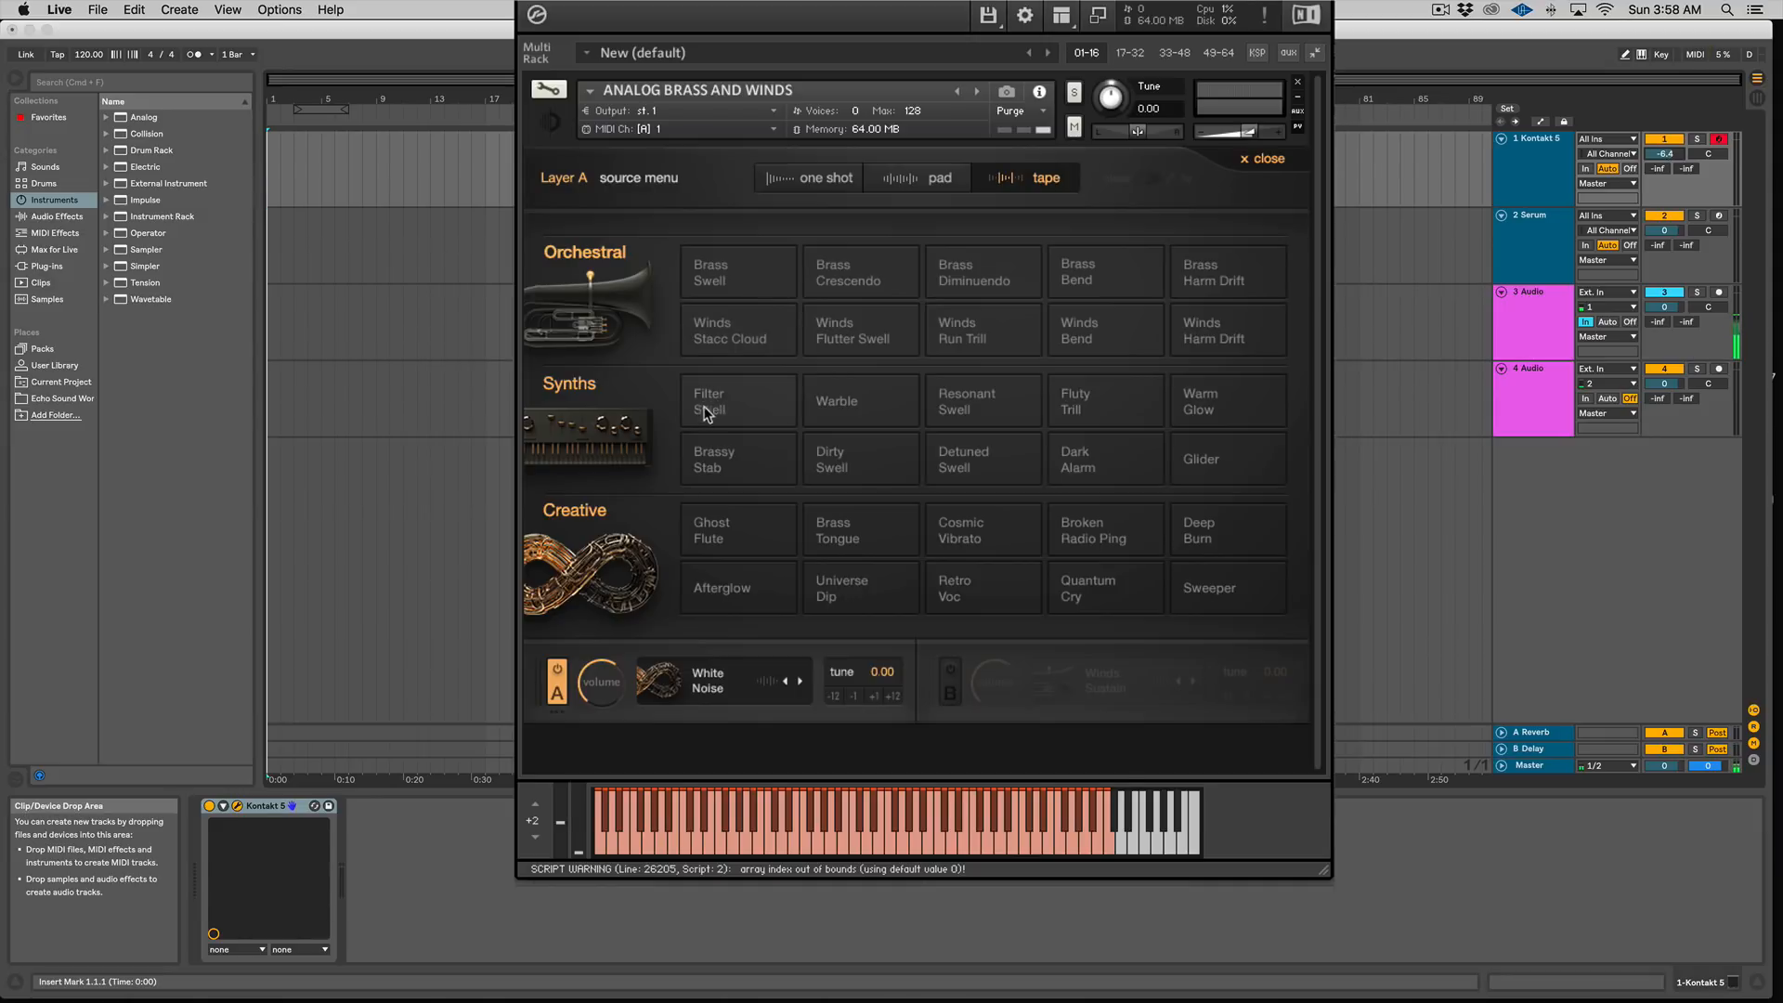
click(740, 290)
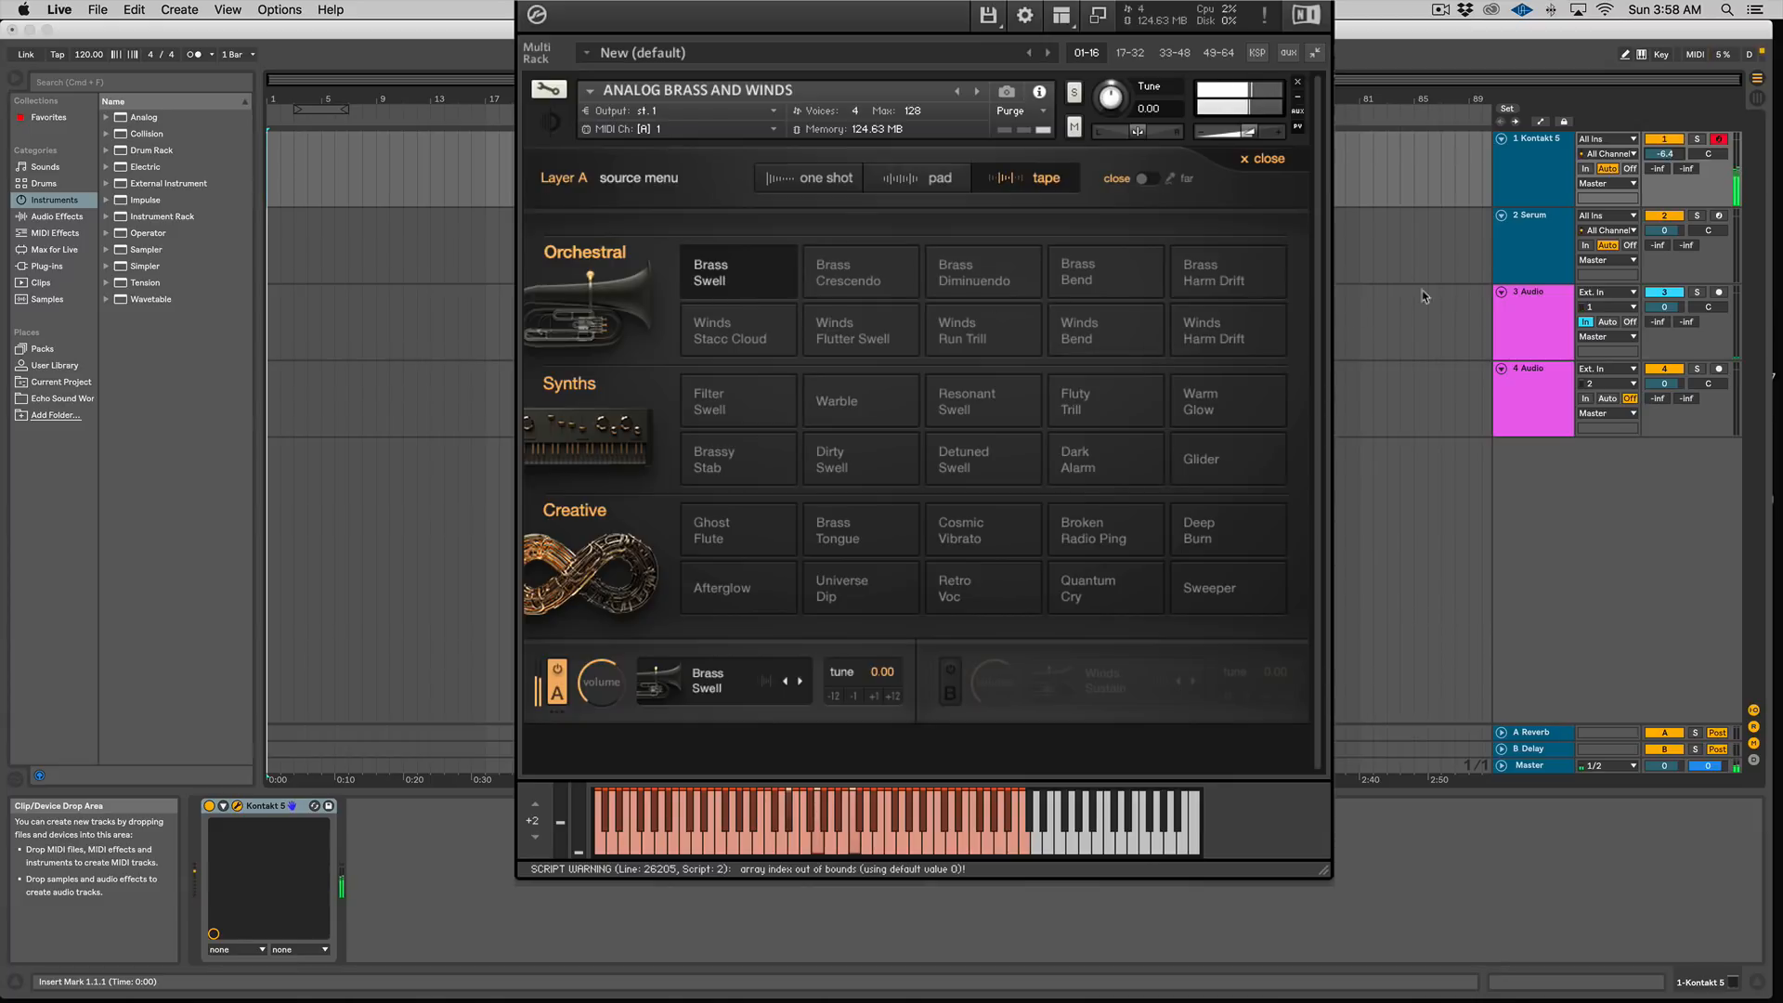
click(986, 409)
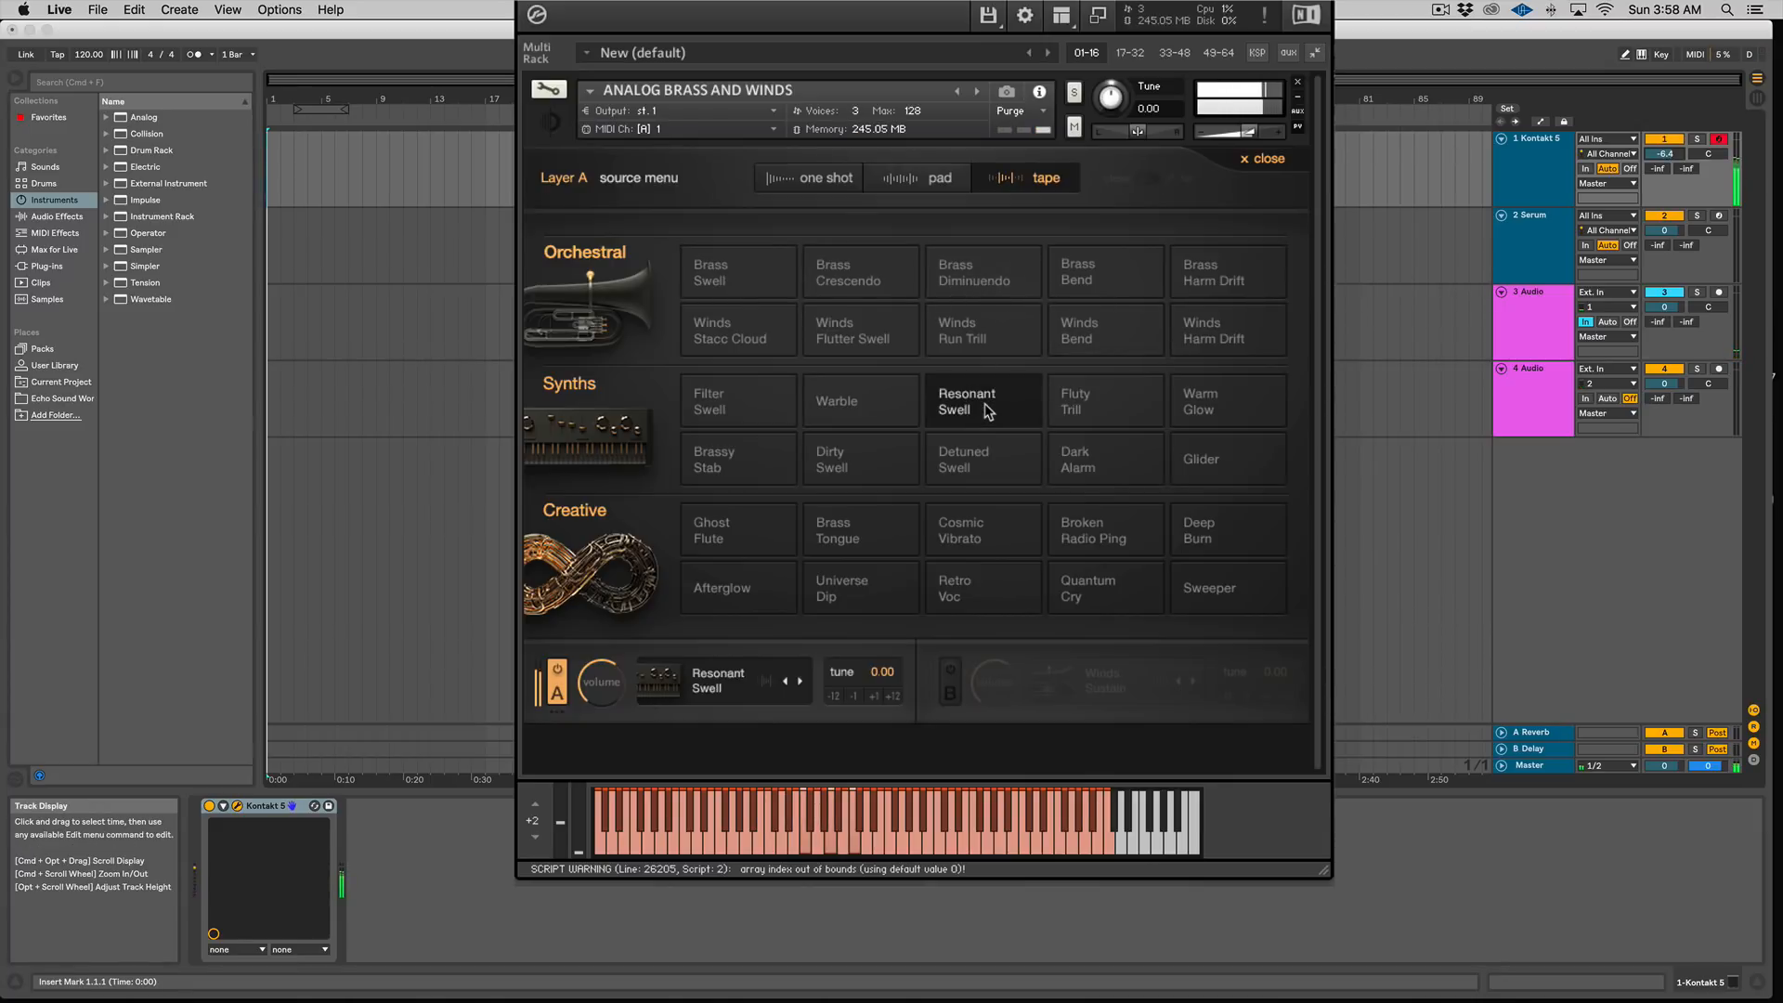
click(738, 523)
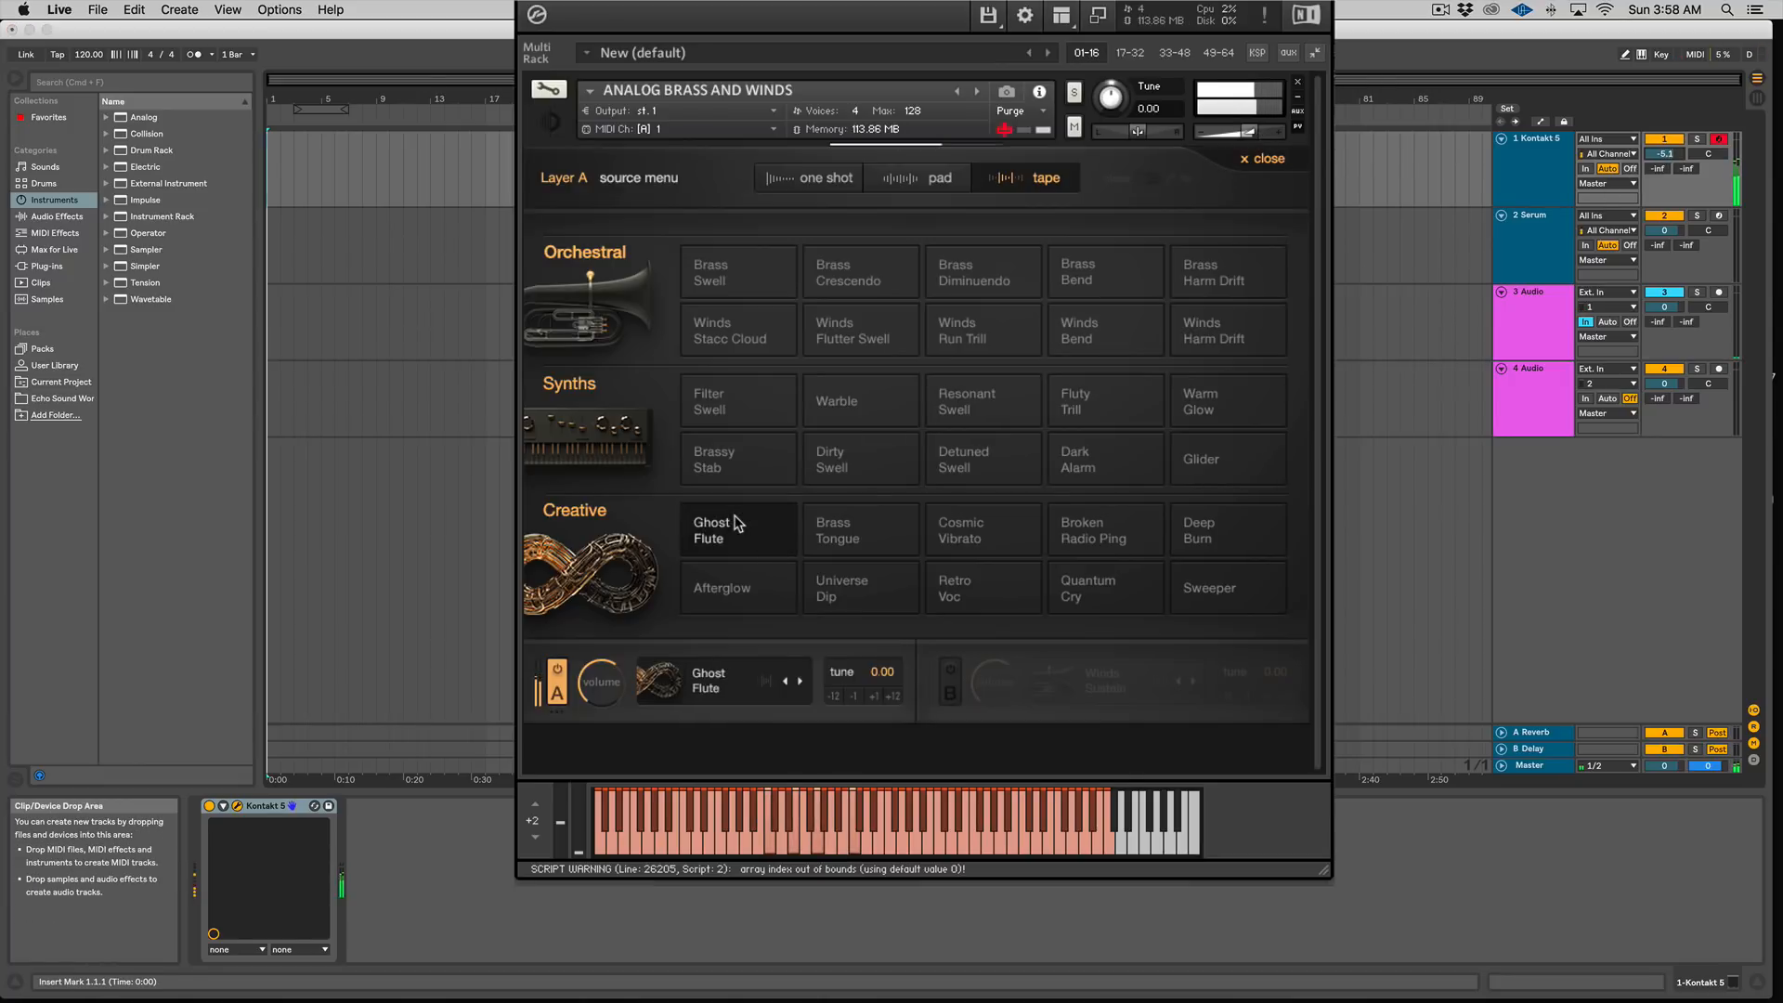
click(966, 588)
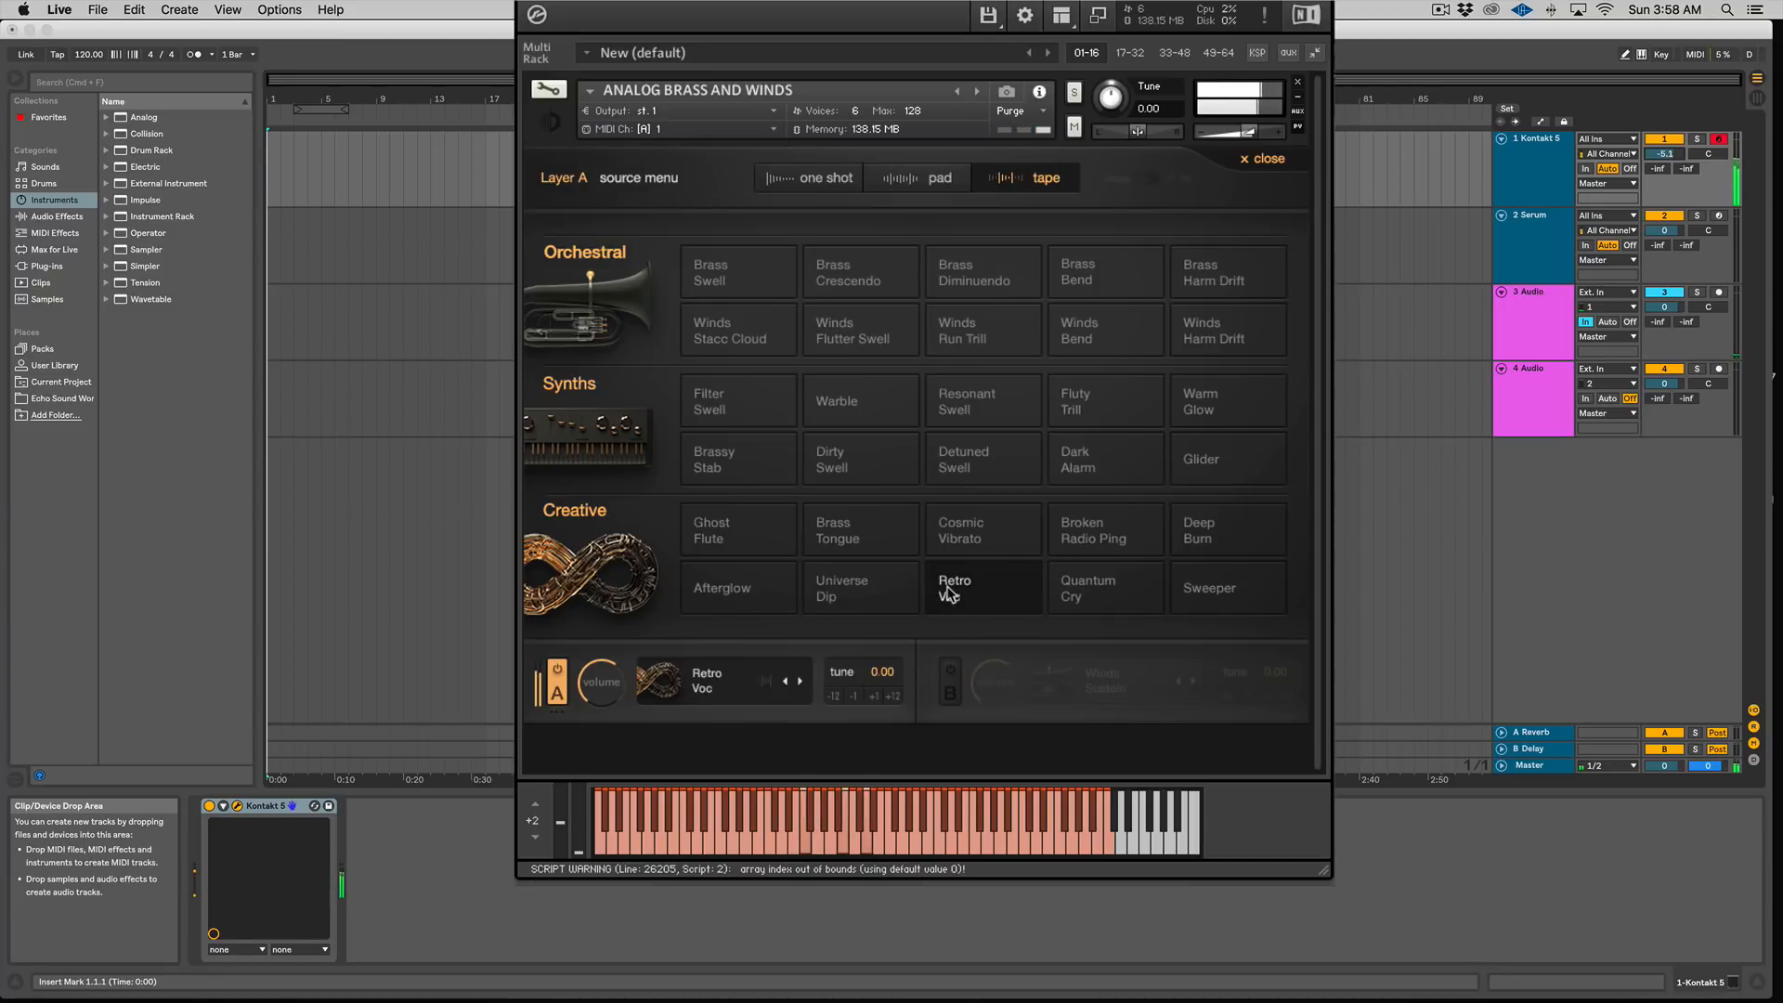
click(1268, 160)
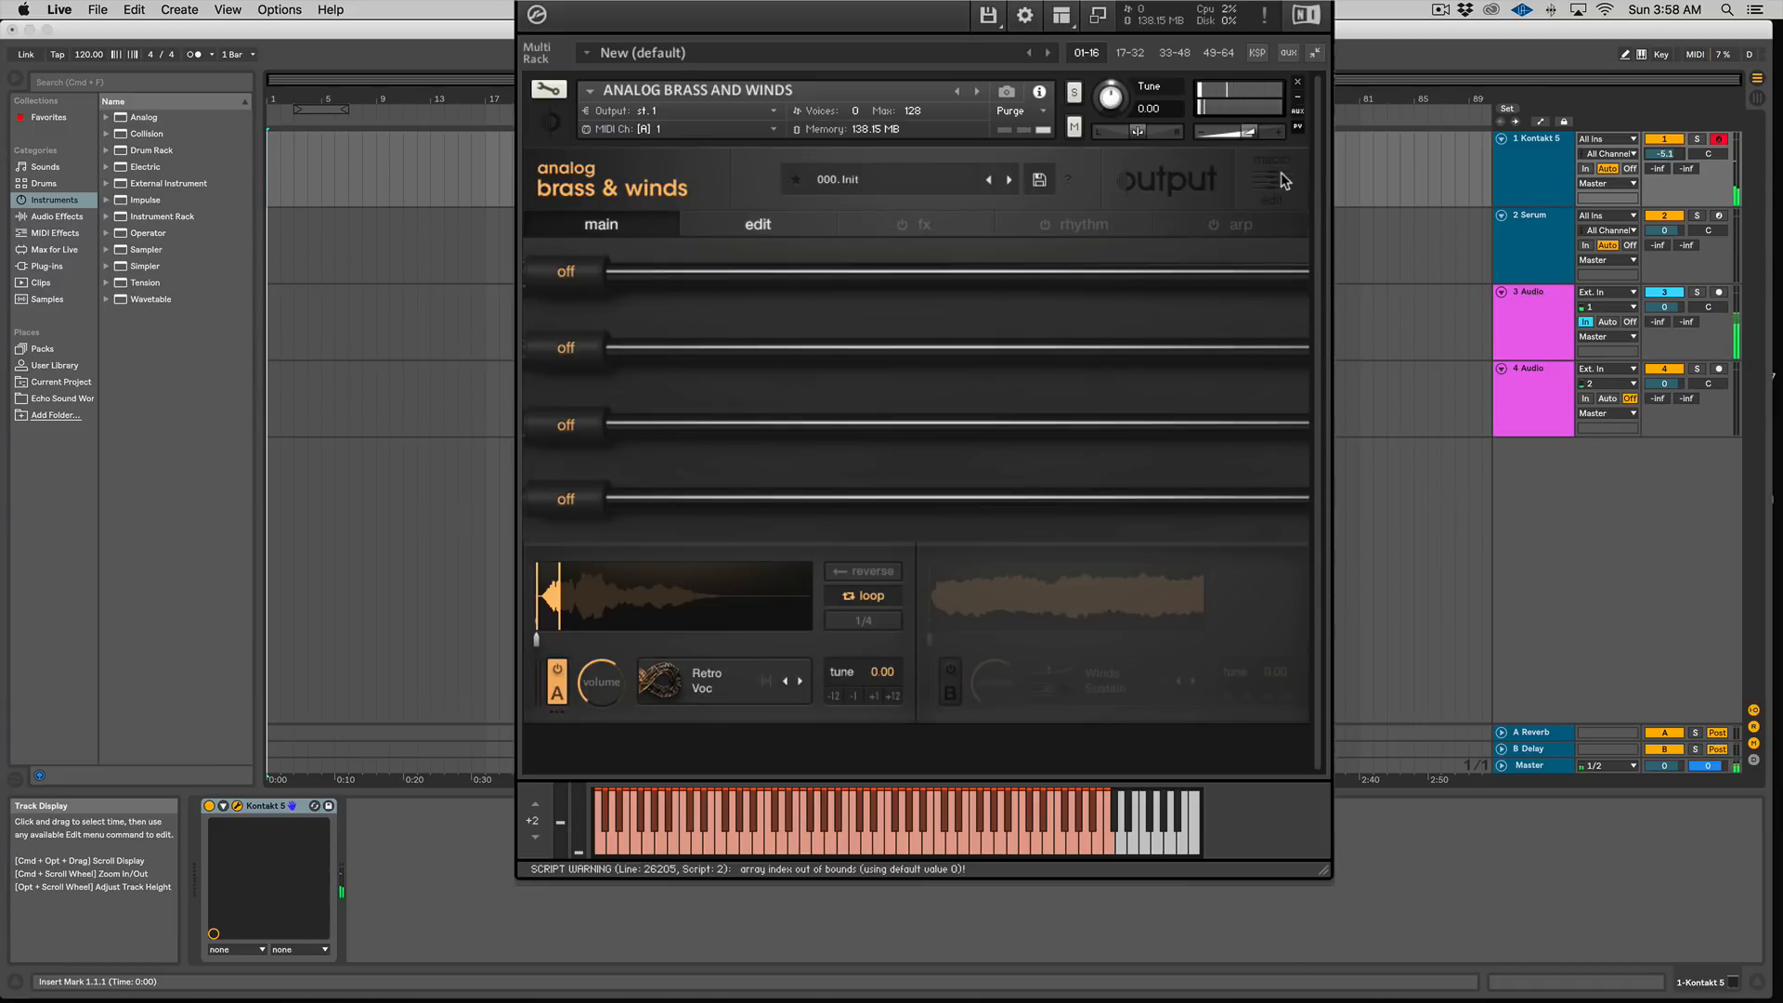
Step: Load the Solo Sax Short one-shot source into layer A
click(687, 704)
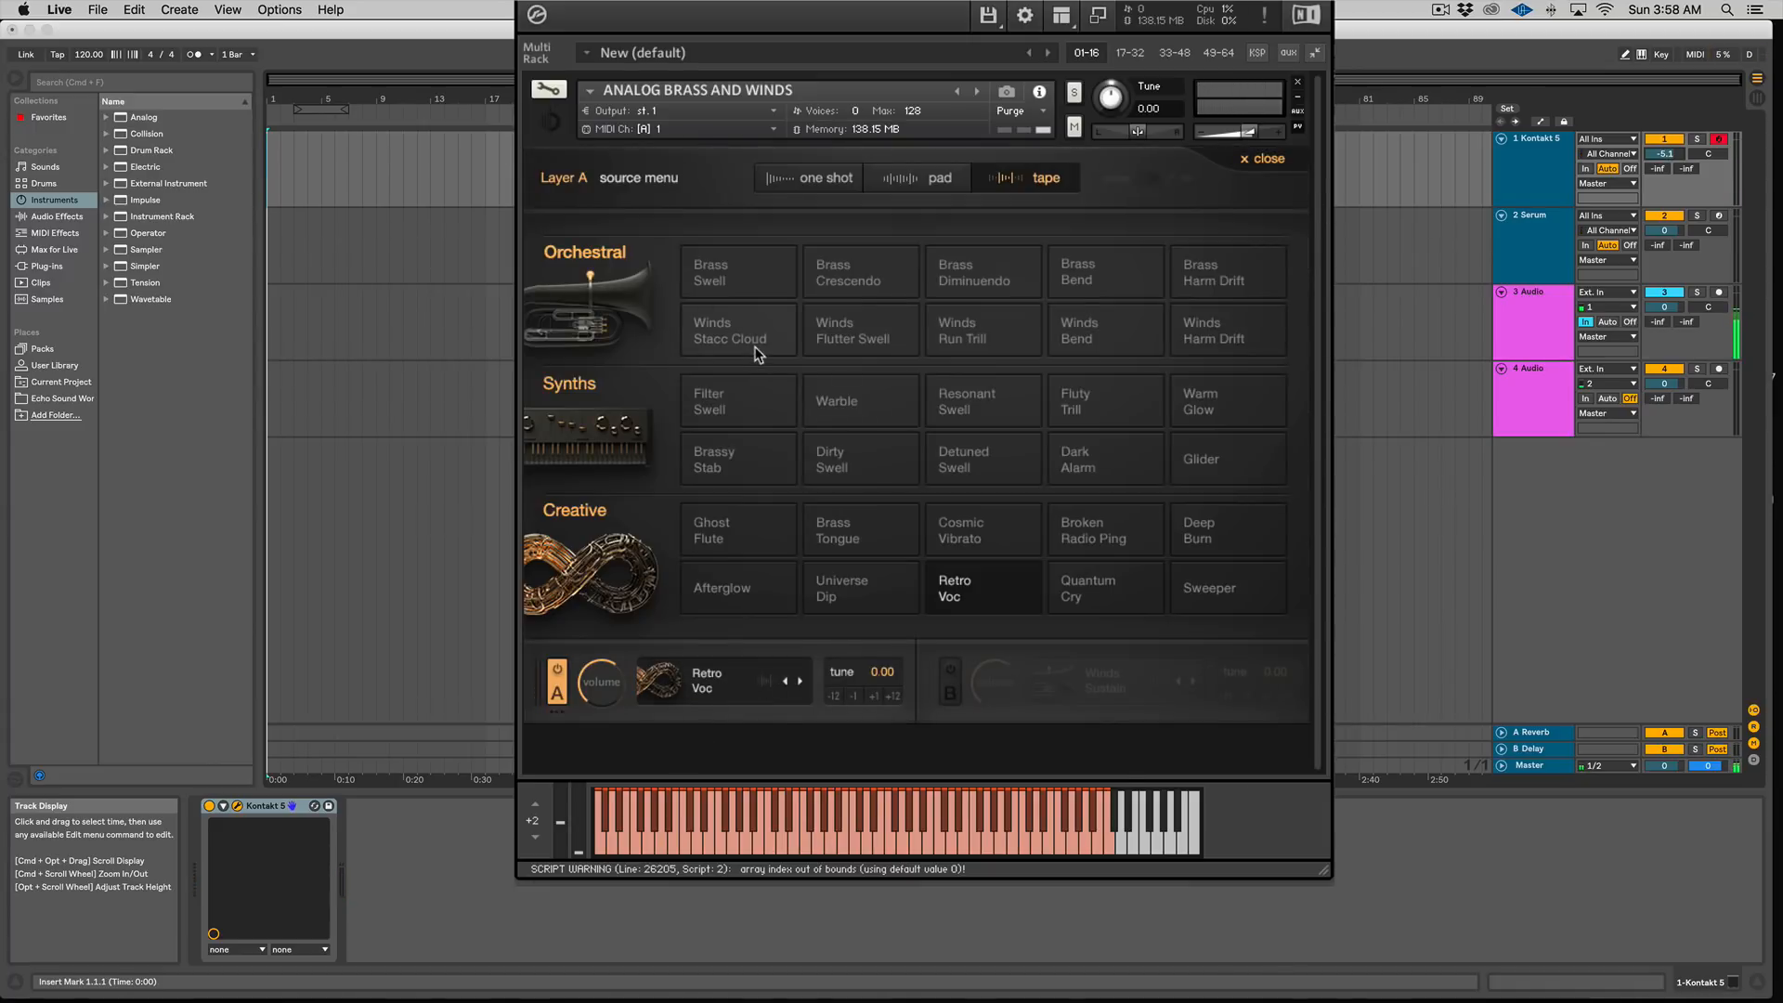
click(789, 183)
click(1239, 337)
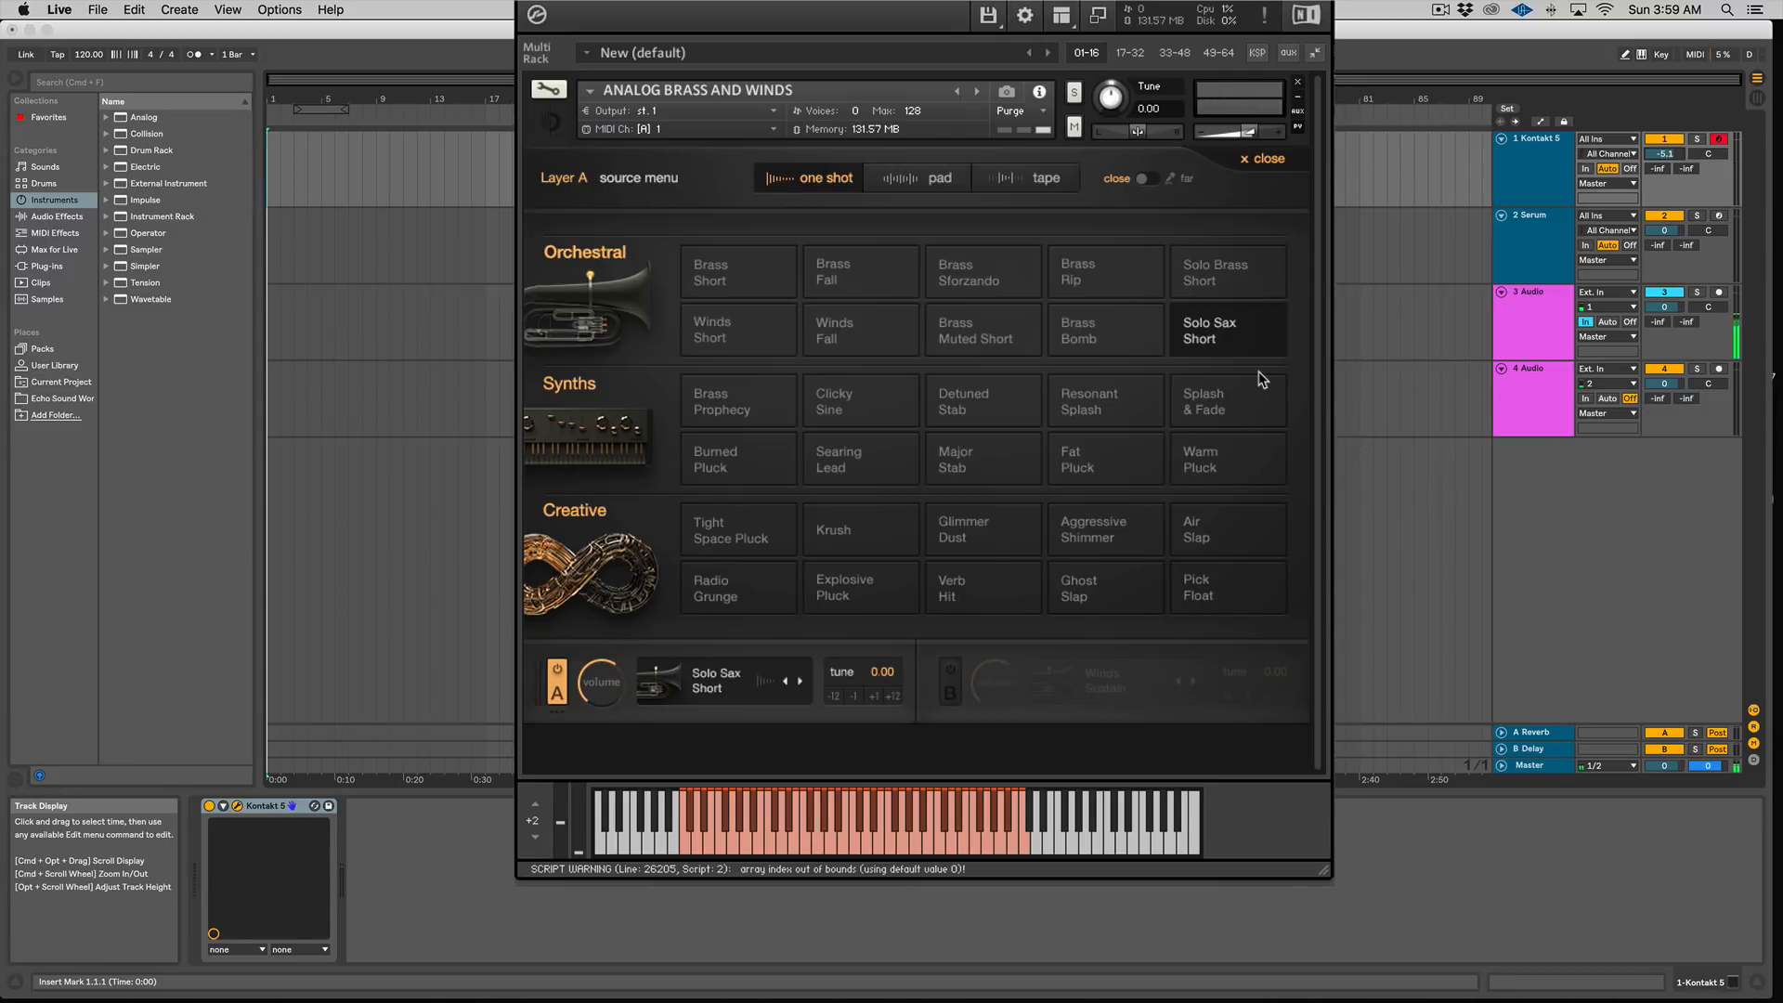
click(1261, 160)
Step: Enable layer B and load the Verb Hit one-shot source into it
click(945, 689)
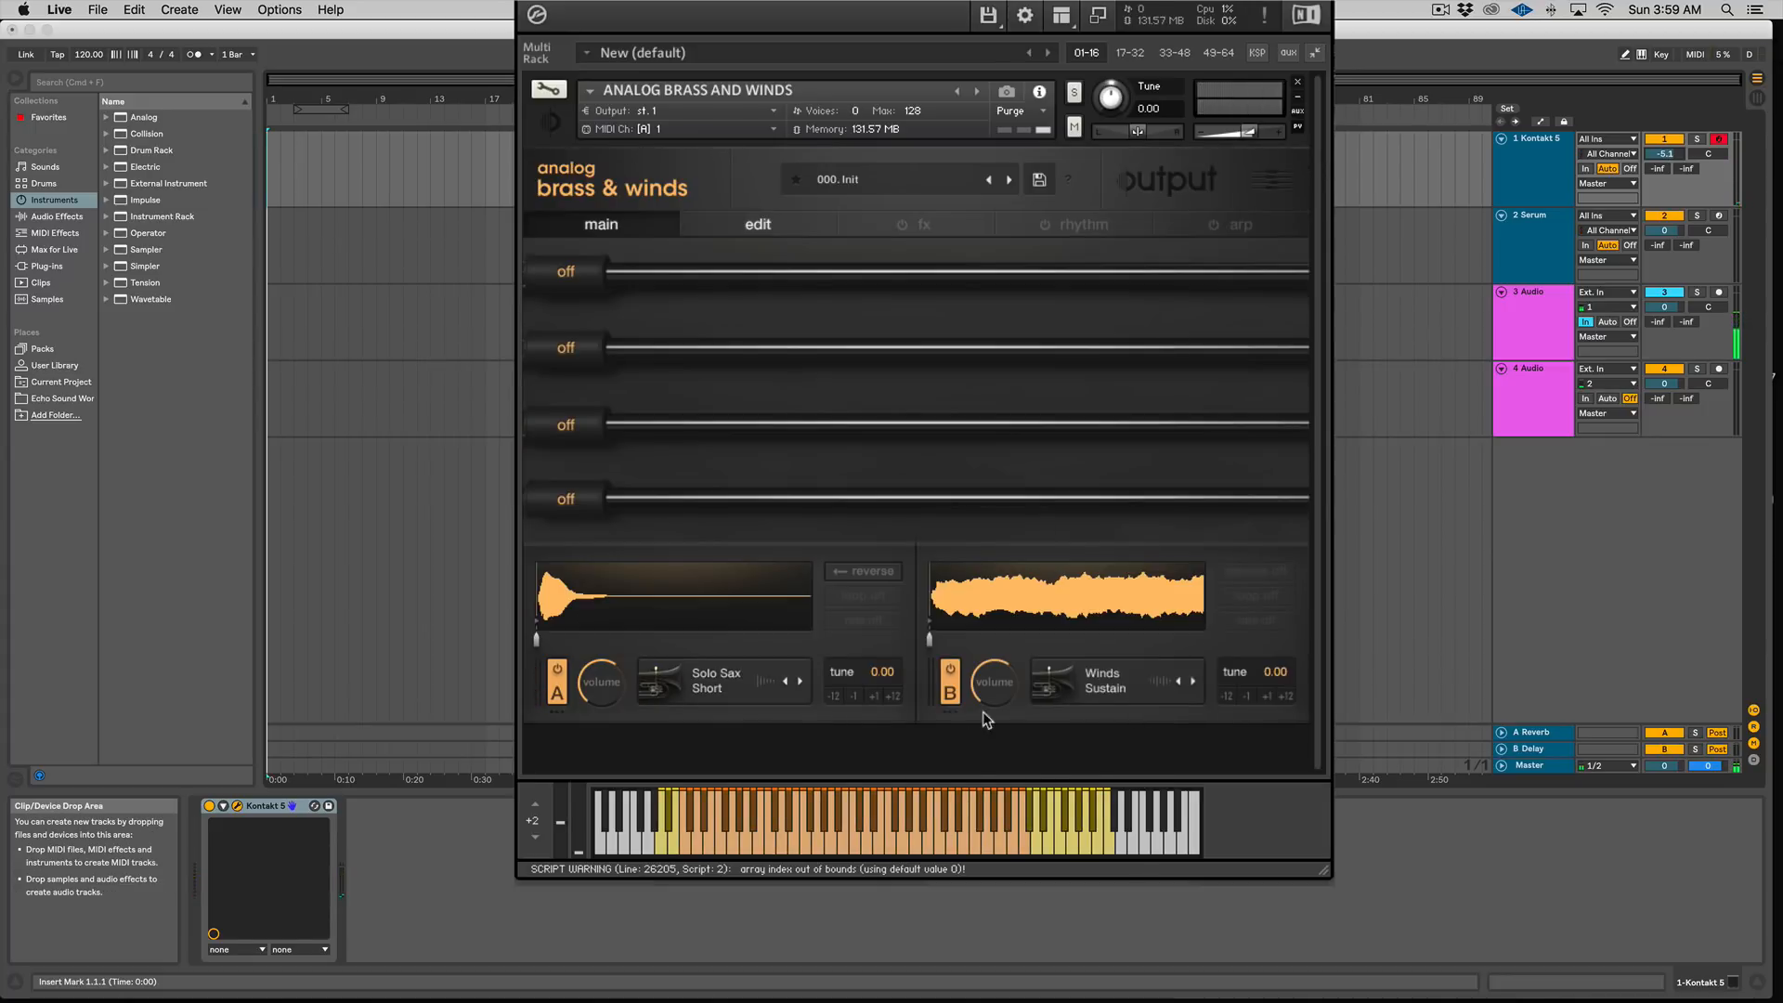
click(1127, 694)
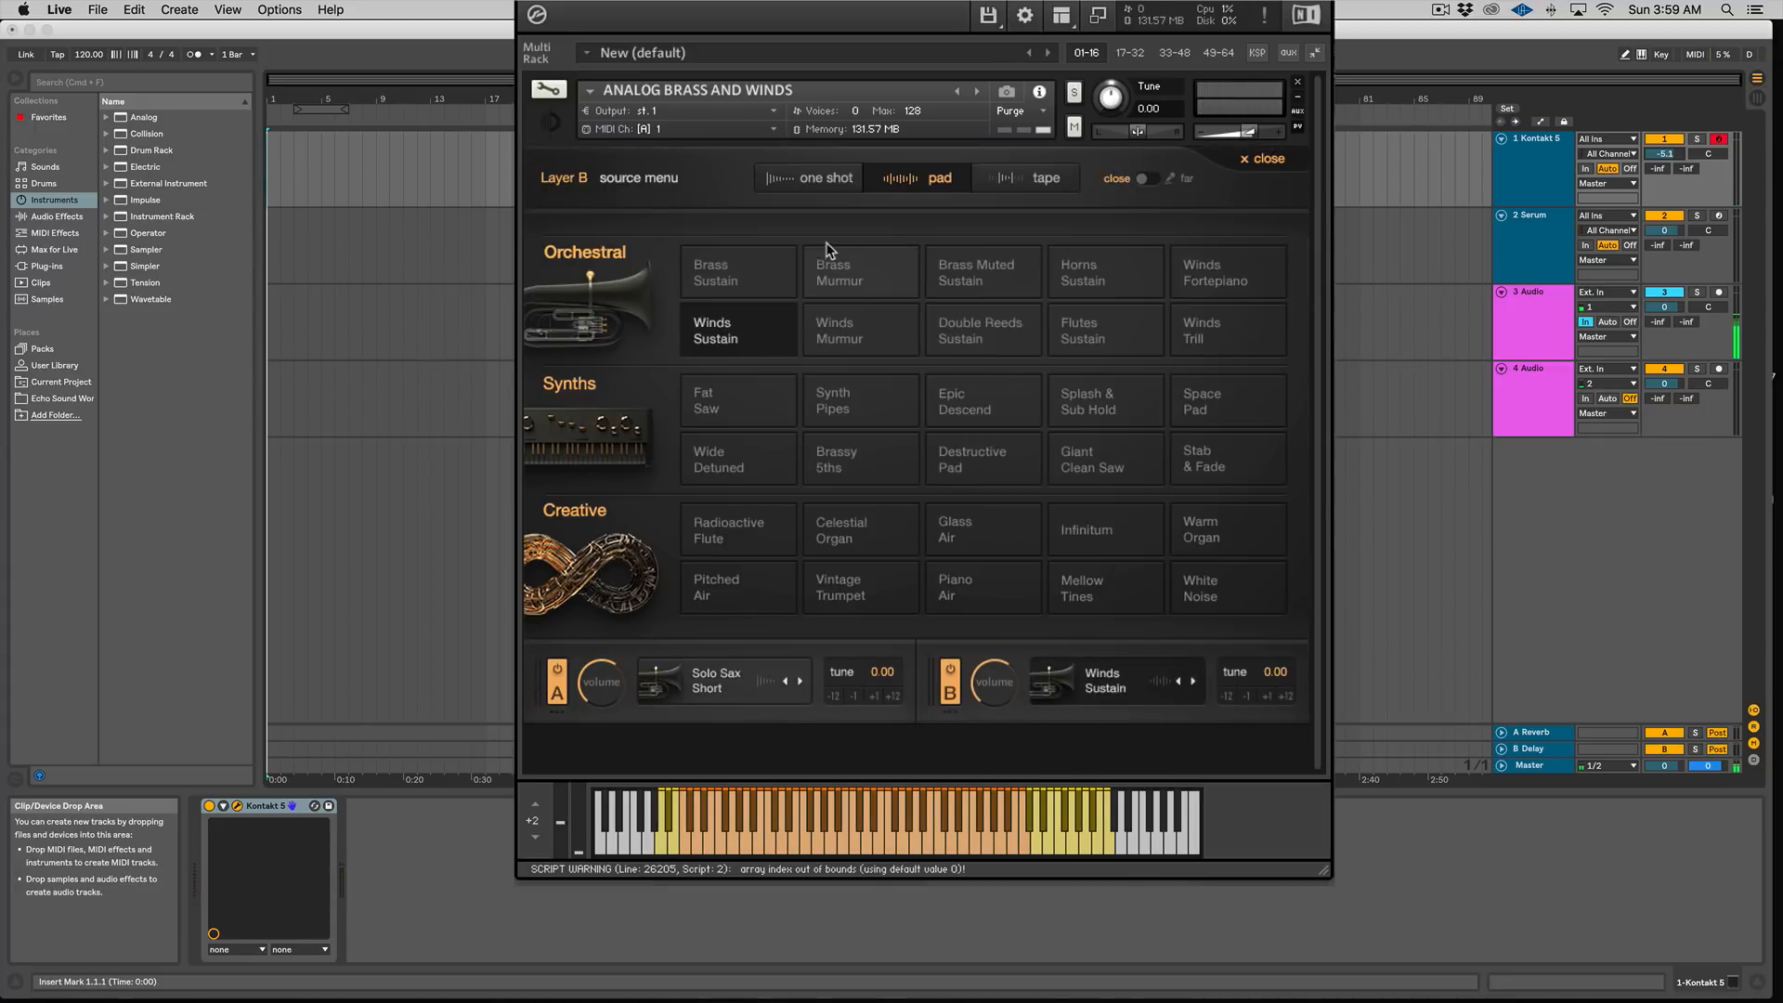
click(834, 191)
click(973, 596)
click(1263, 158)
Step: Load the Piano Air pad source into layer A
mouse_move(602, 686)
mouse_down()
mouse_move(609, 713)
mouse_move(610, 698)
mouse_up()
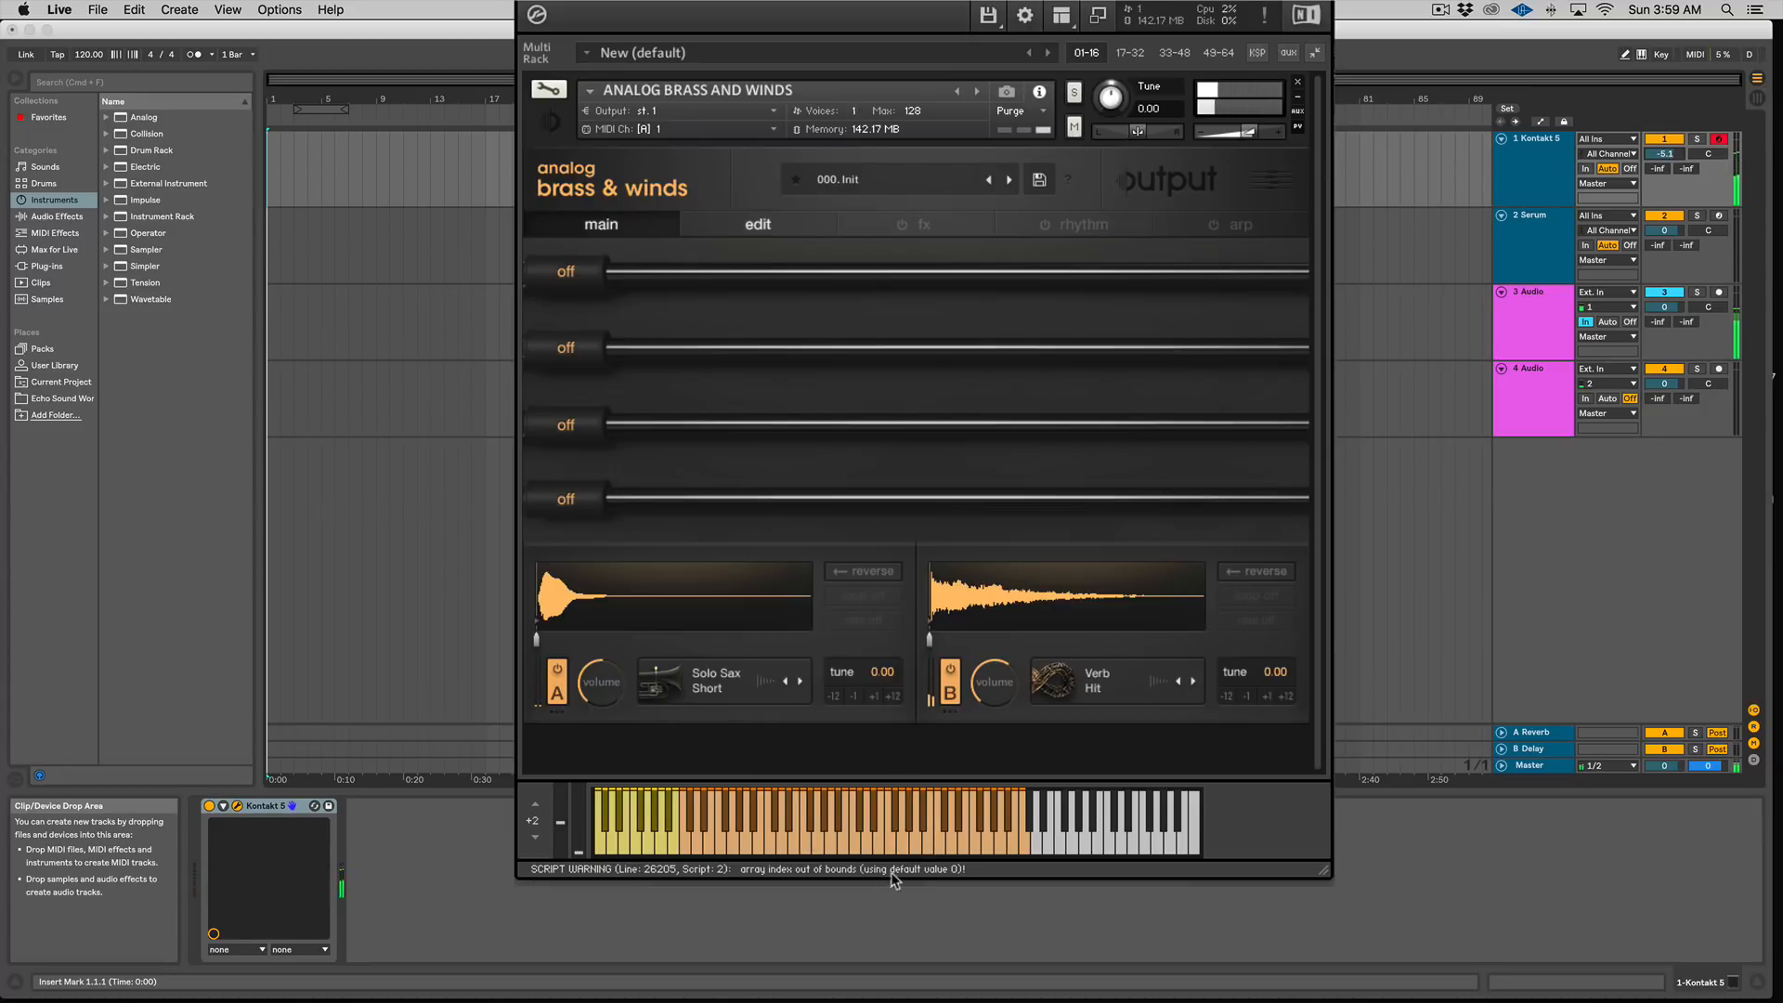
click(743, 692)
click(910, 179)
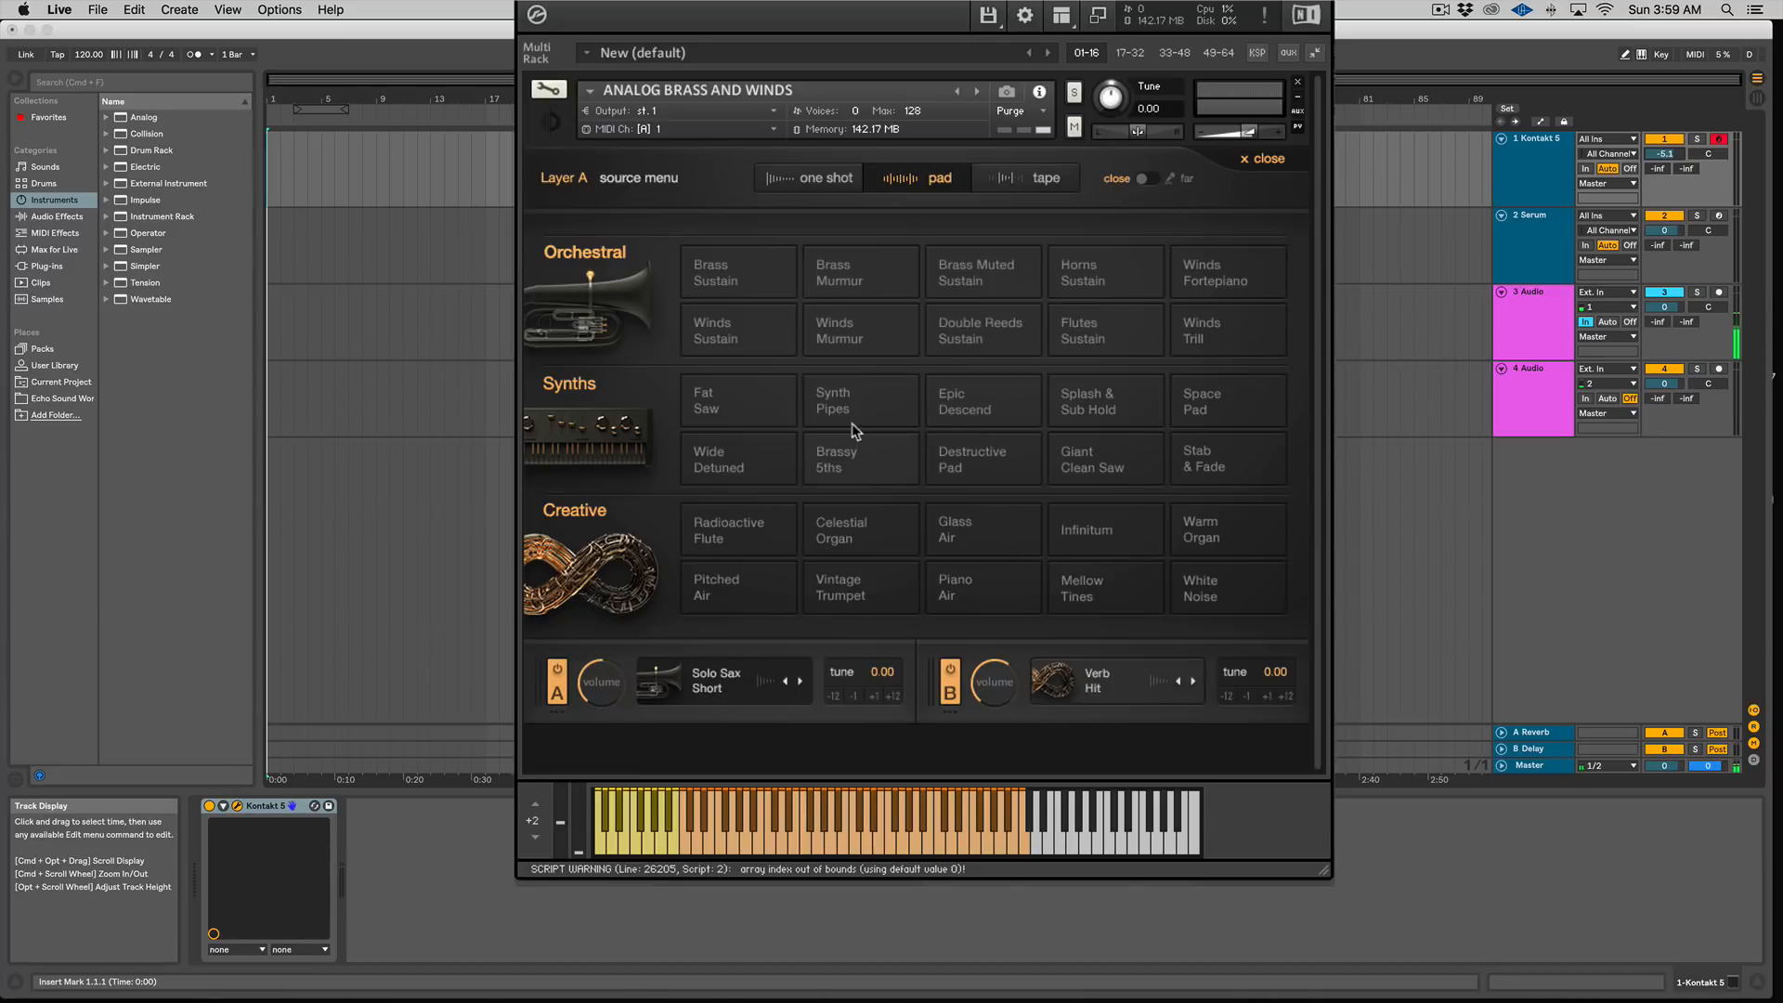
click(1009, 613)
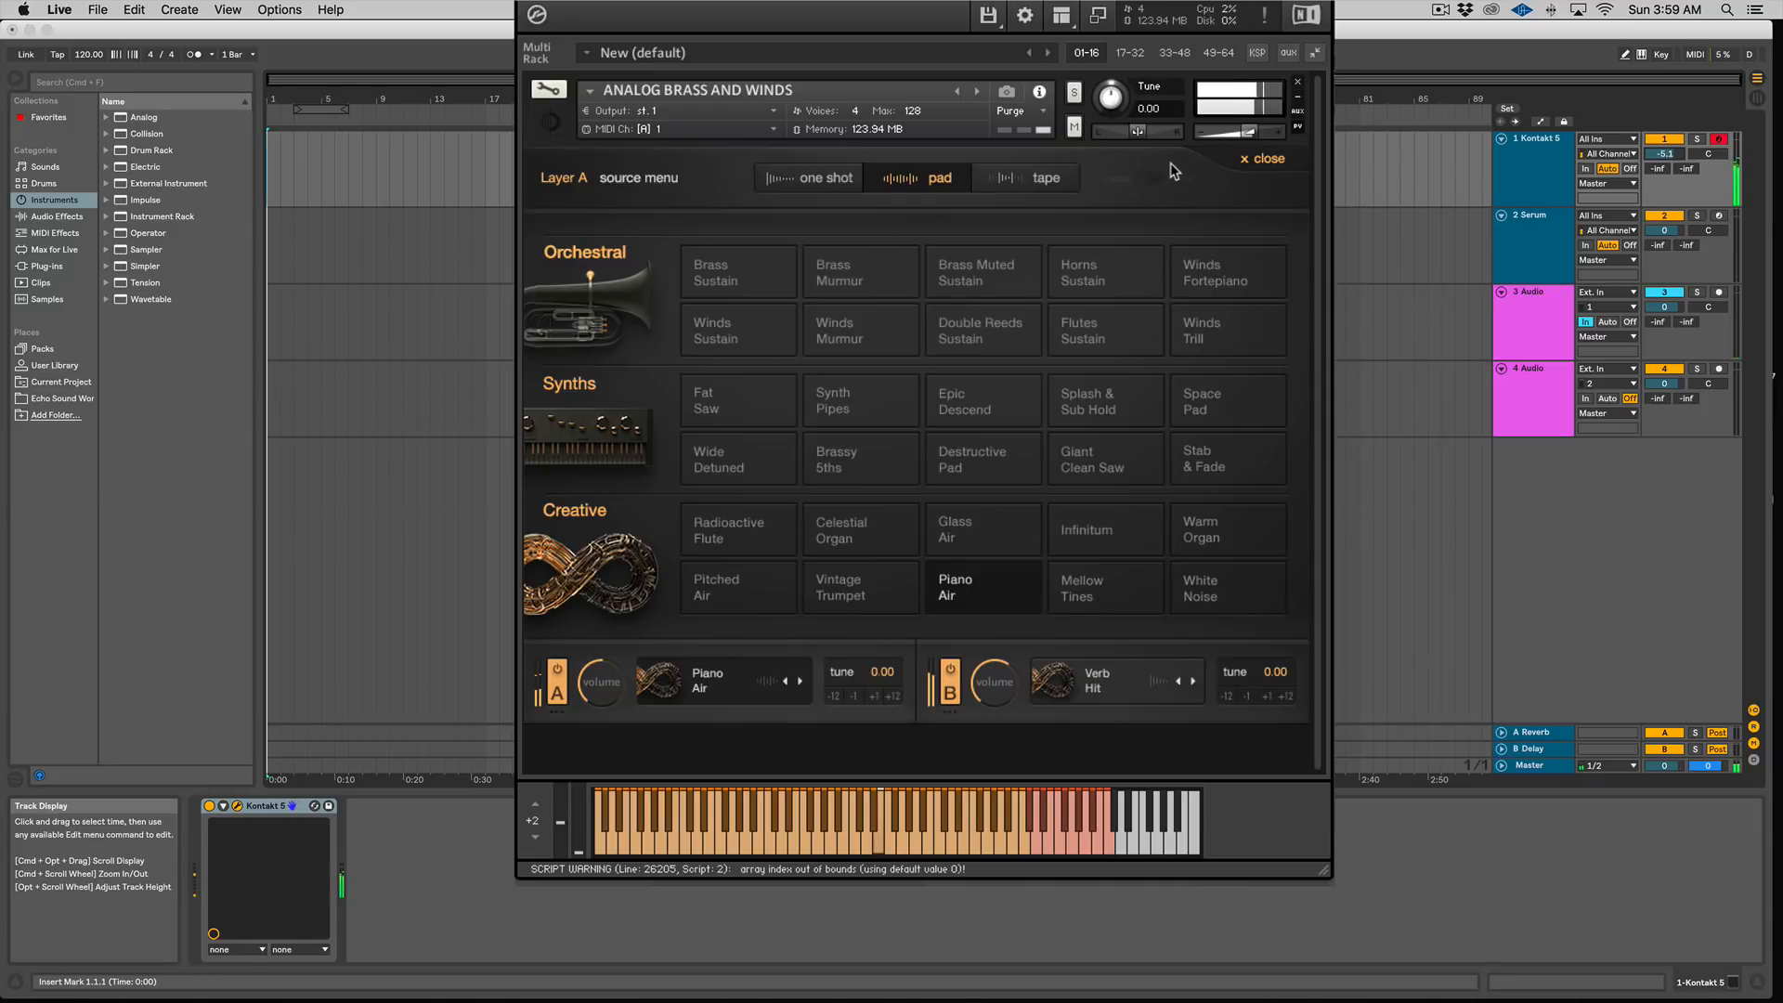
click(1263, 159)
Step: Turn off layer B and audition the Celestial Organ, Mellow Tines and Infinitum pads in layer A
click(954, 692)
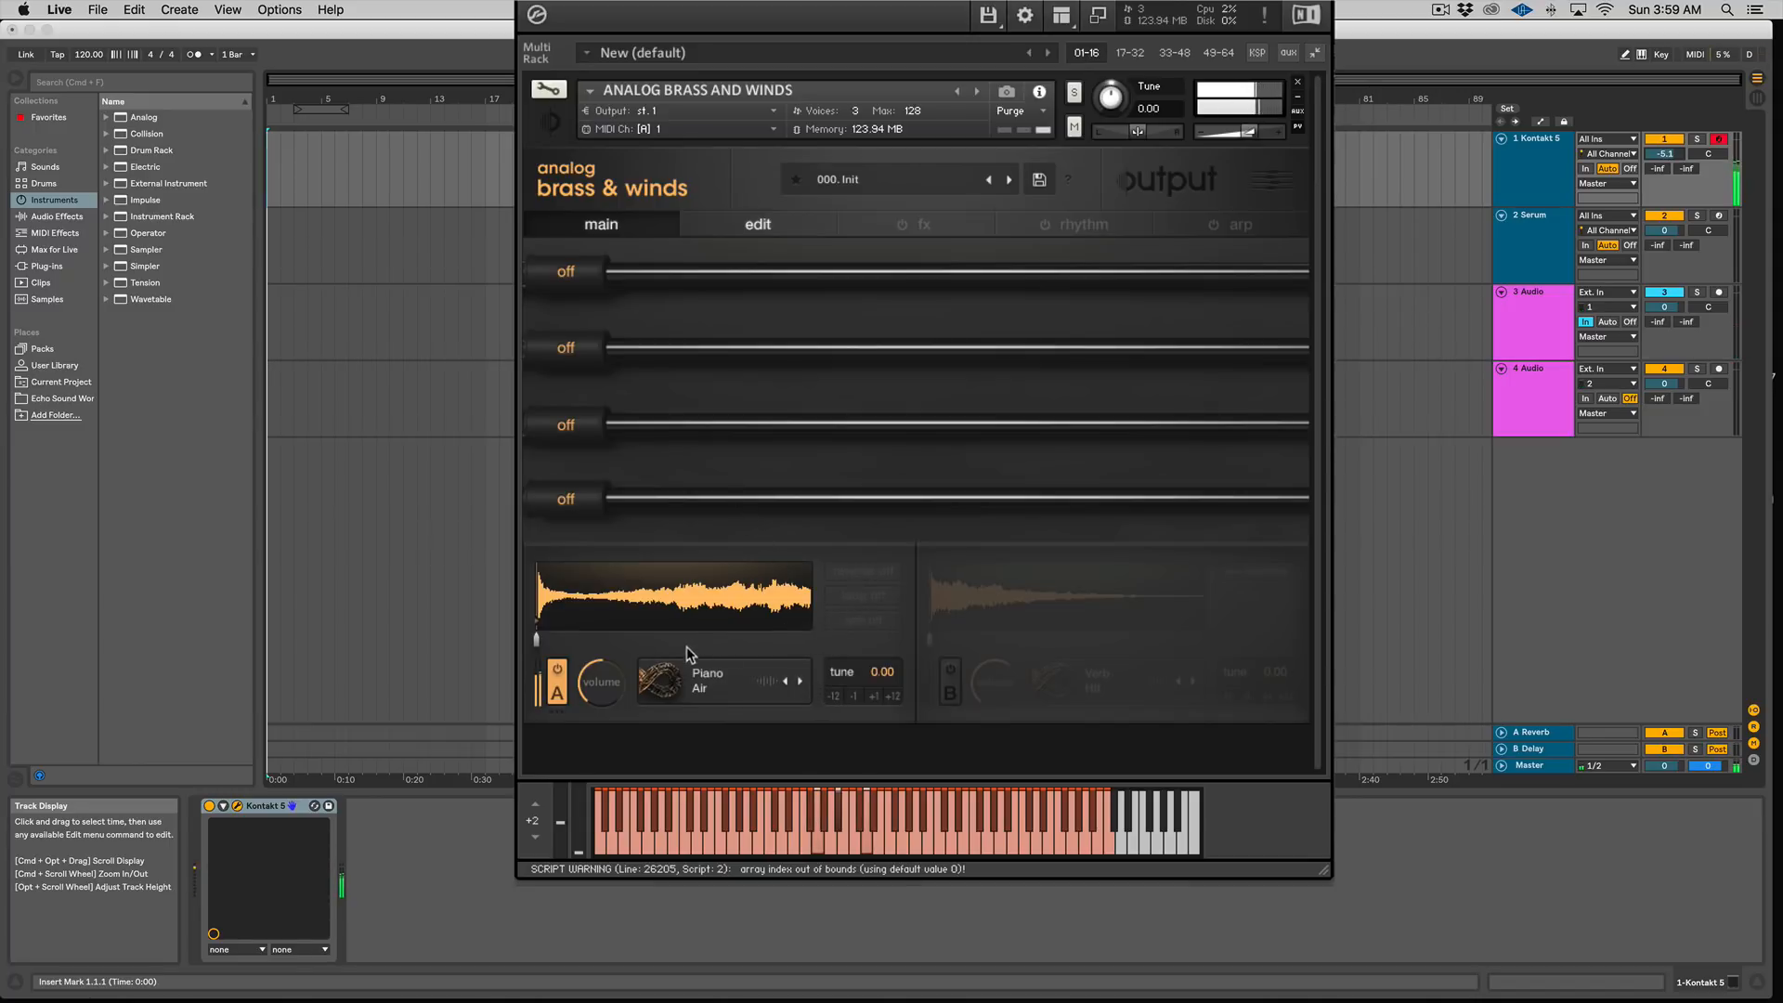
click(703, 682)
click(887, 522)
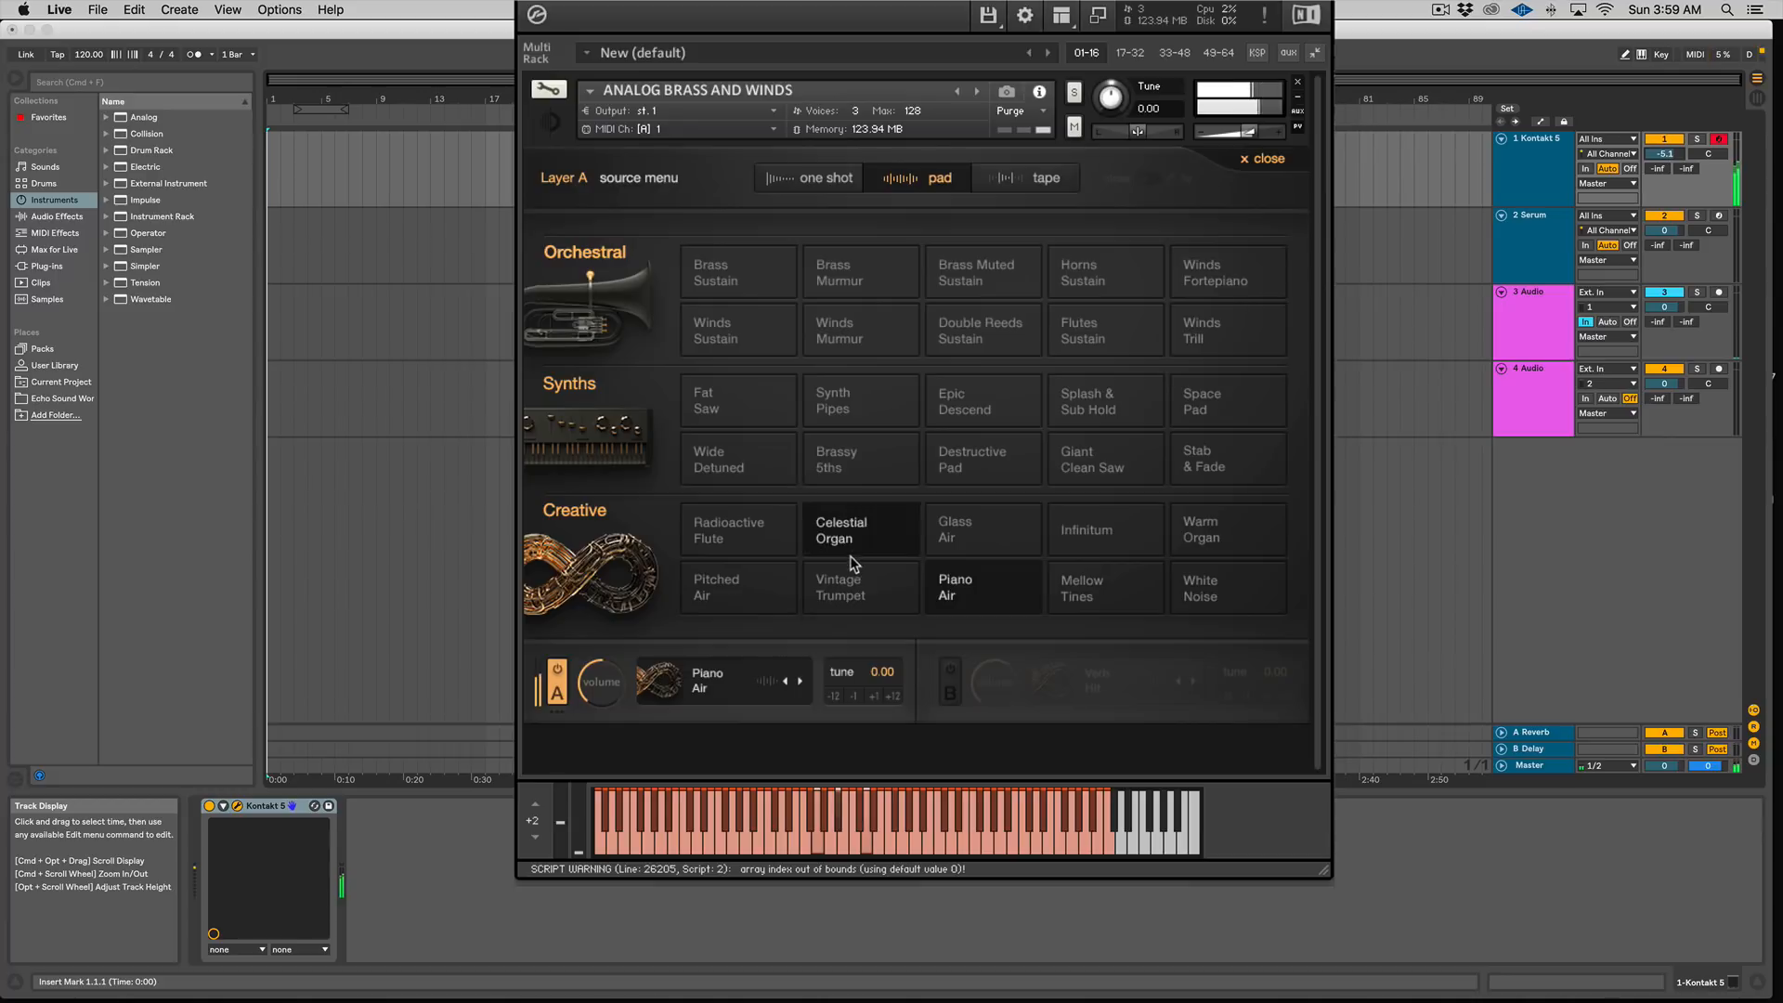
click(1056, 589)
click(1091, 534)
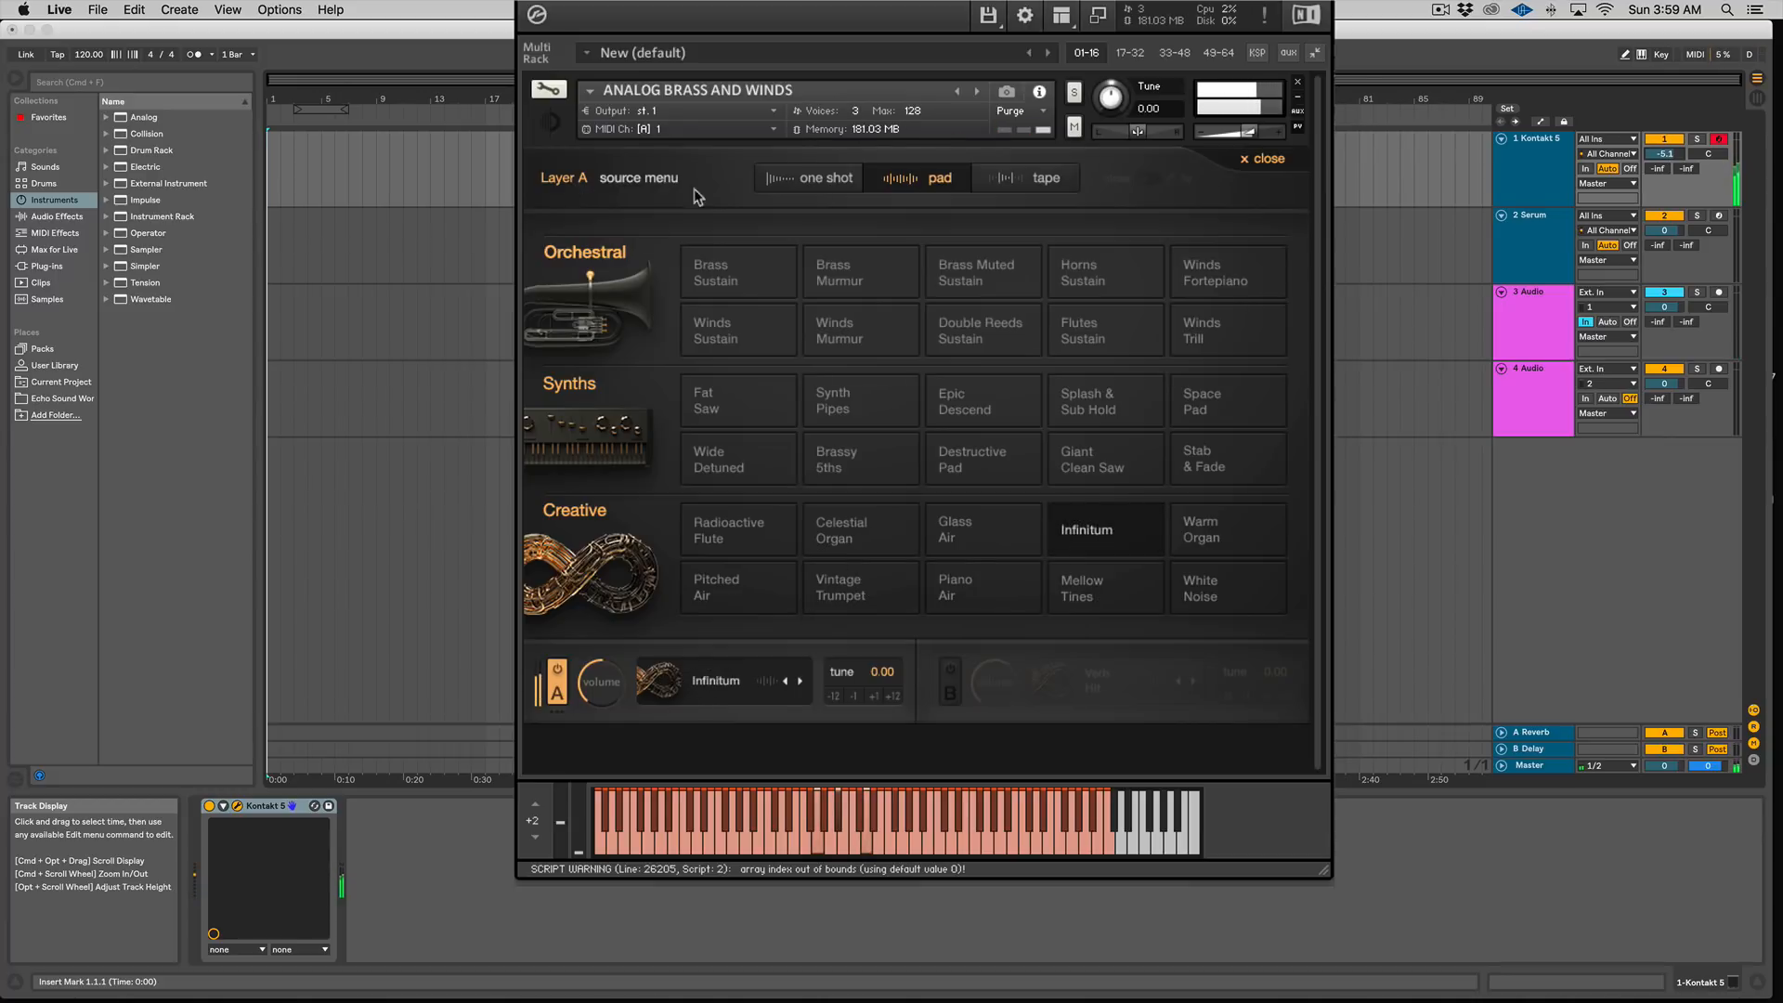
click(1265, 158)
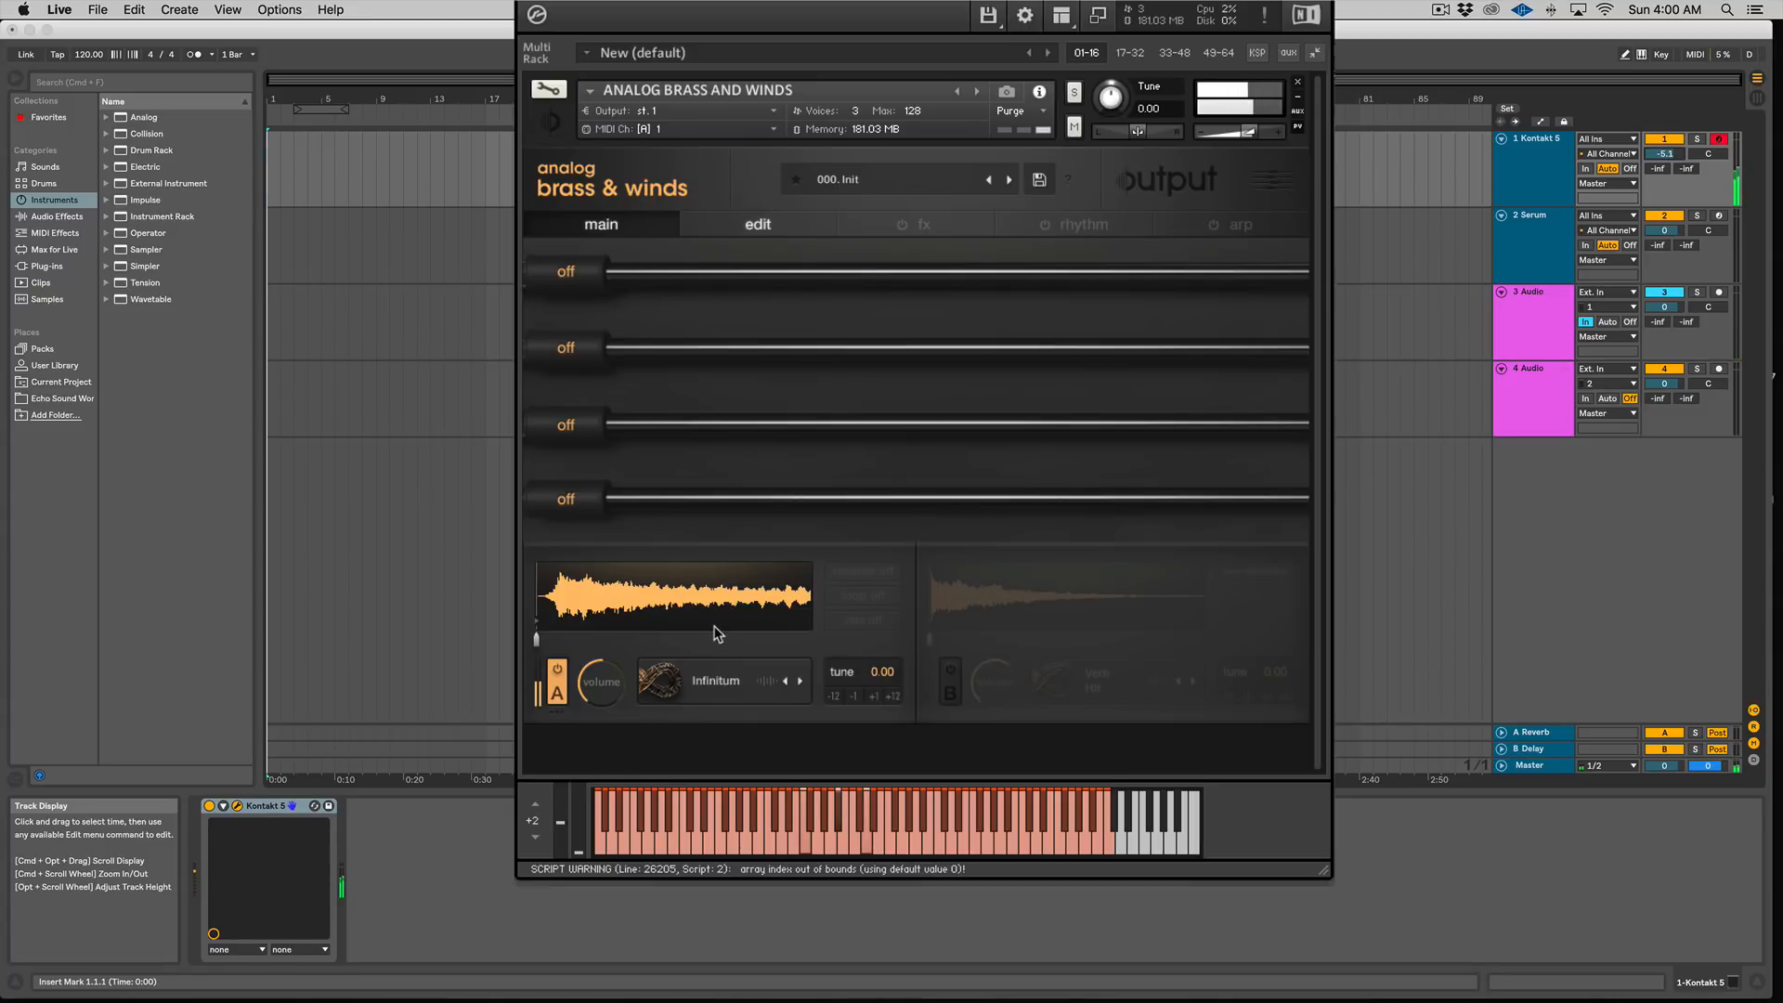
Step: Re-enable layer B and raise its amp envelope attack on the edit page
click(951, 670)
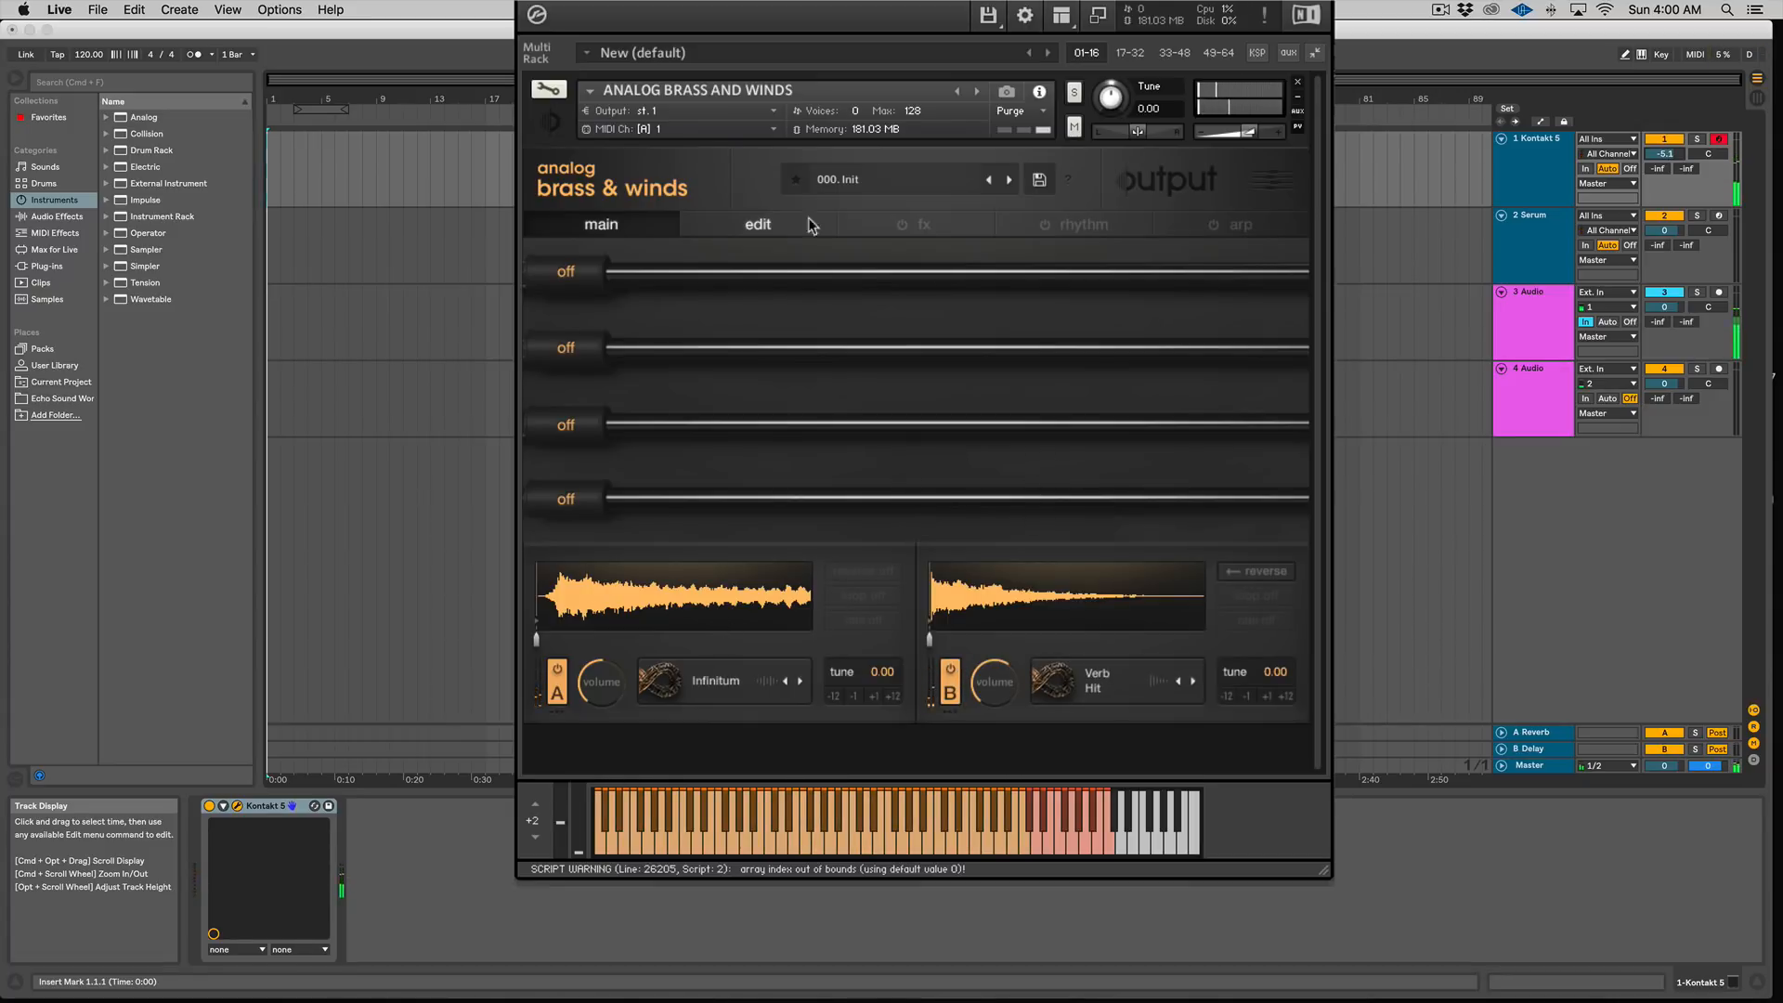
click(779, 226)
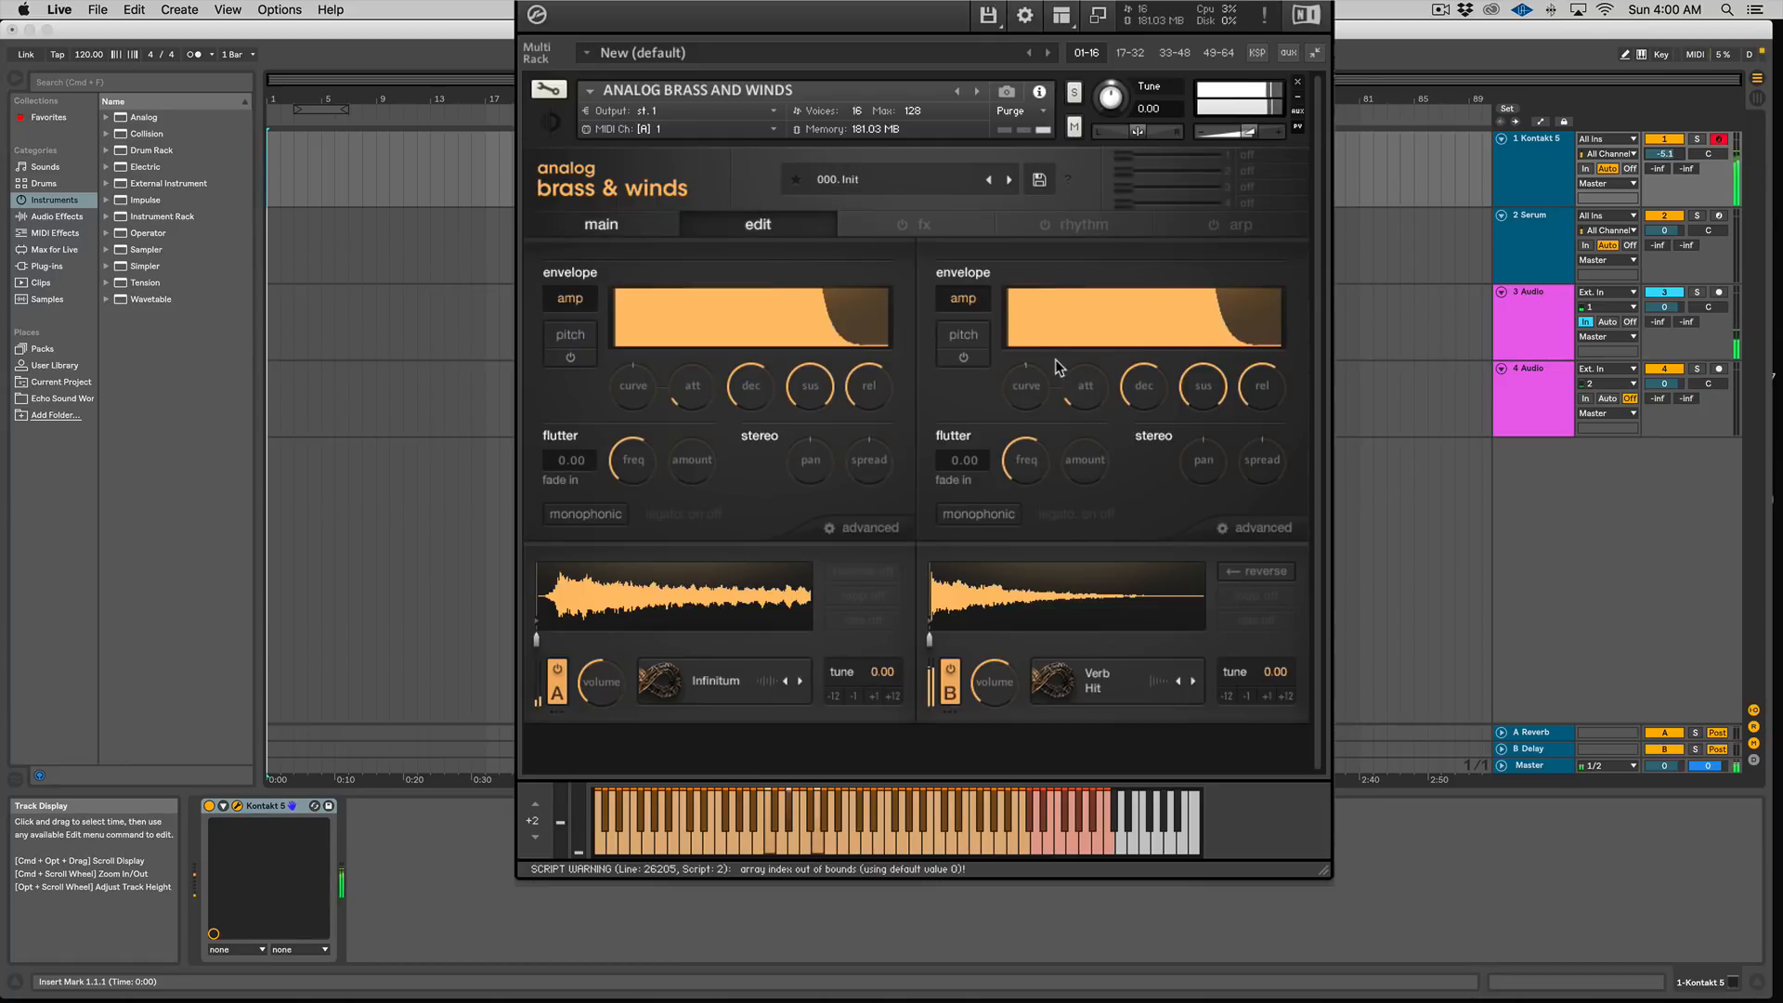
mouse_move(1087, 406)
mouse_down()
mouse_move(1085, 364)
mouse_move(1084, 388)
mouse_up()
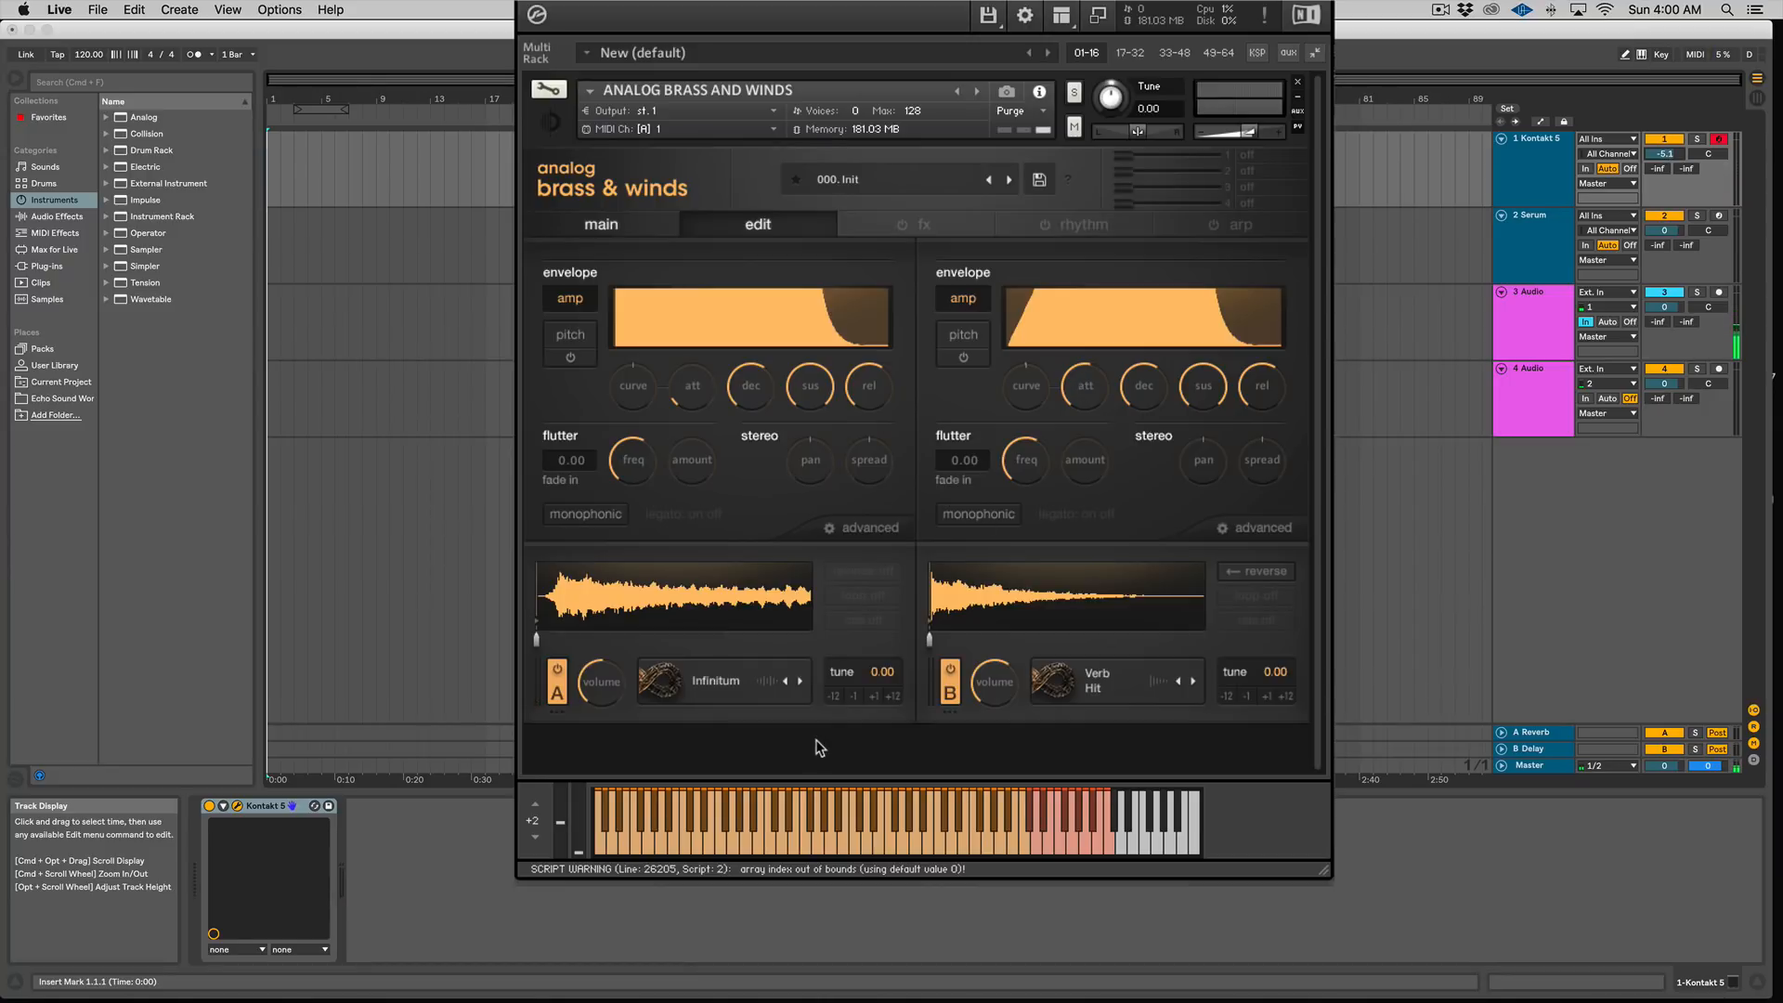
Step: Load the 016. Wormhole preset from the preset menu
click(1033, 687)
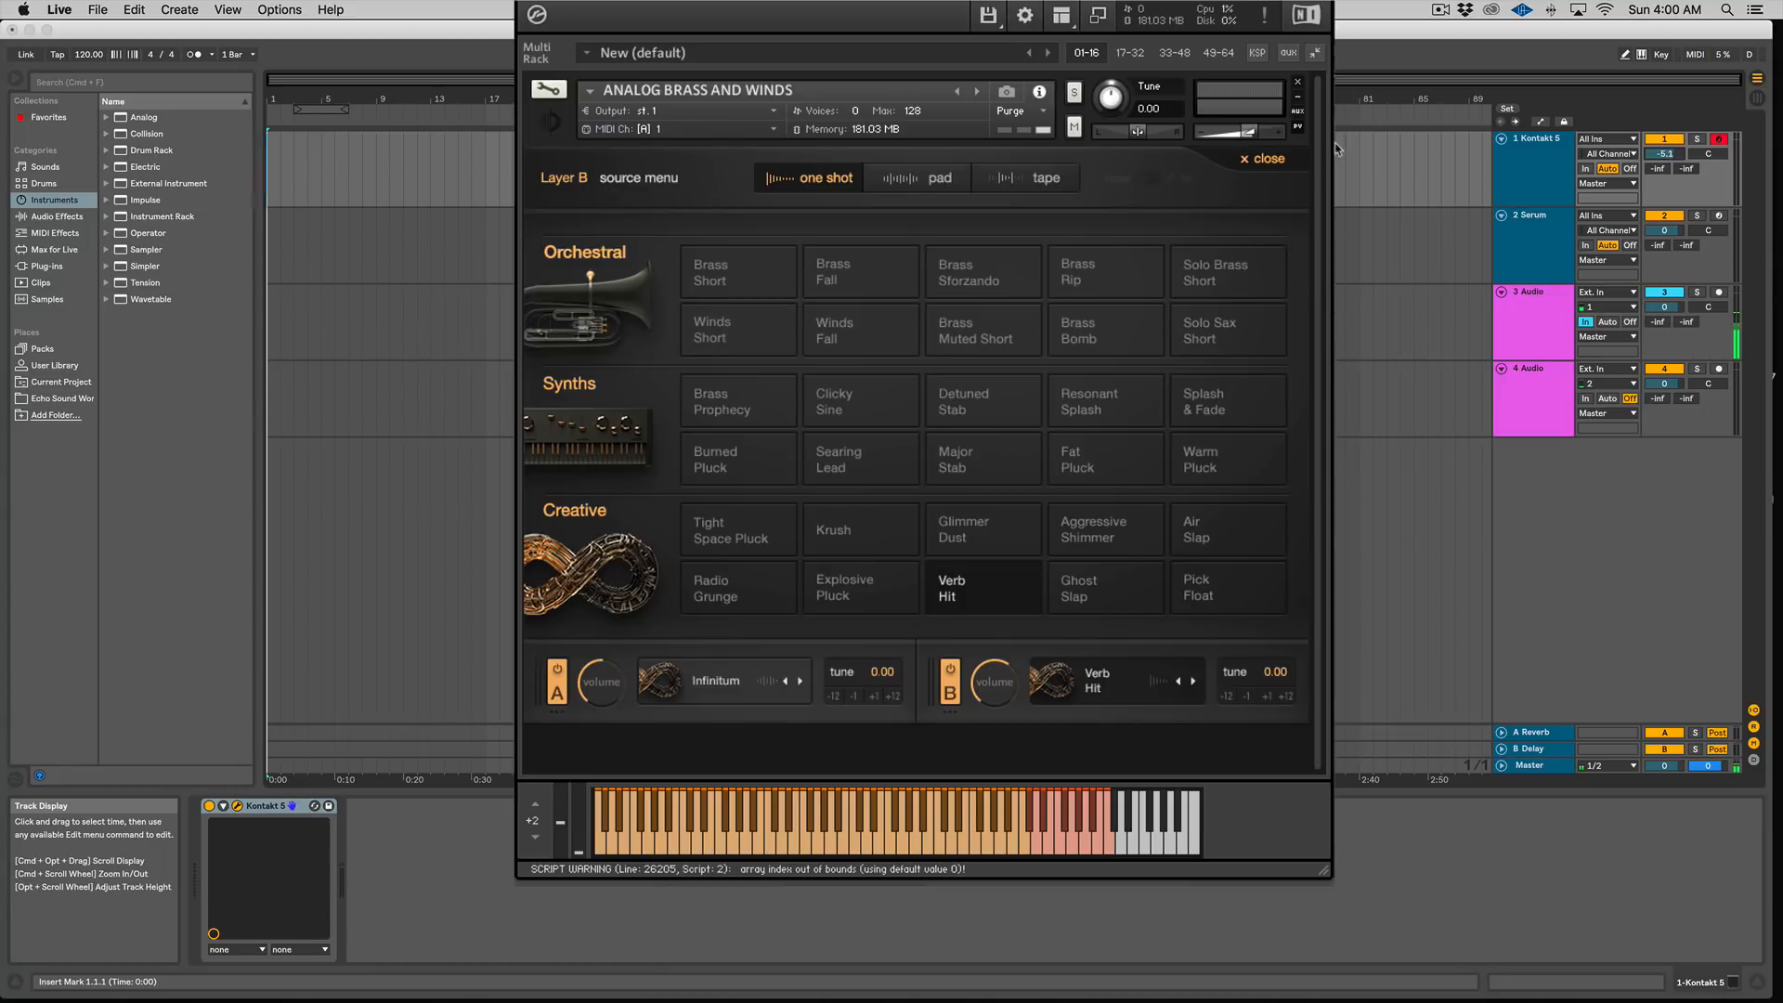
click(1263, 159)
click(938, 184)
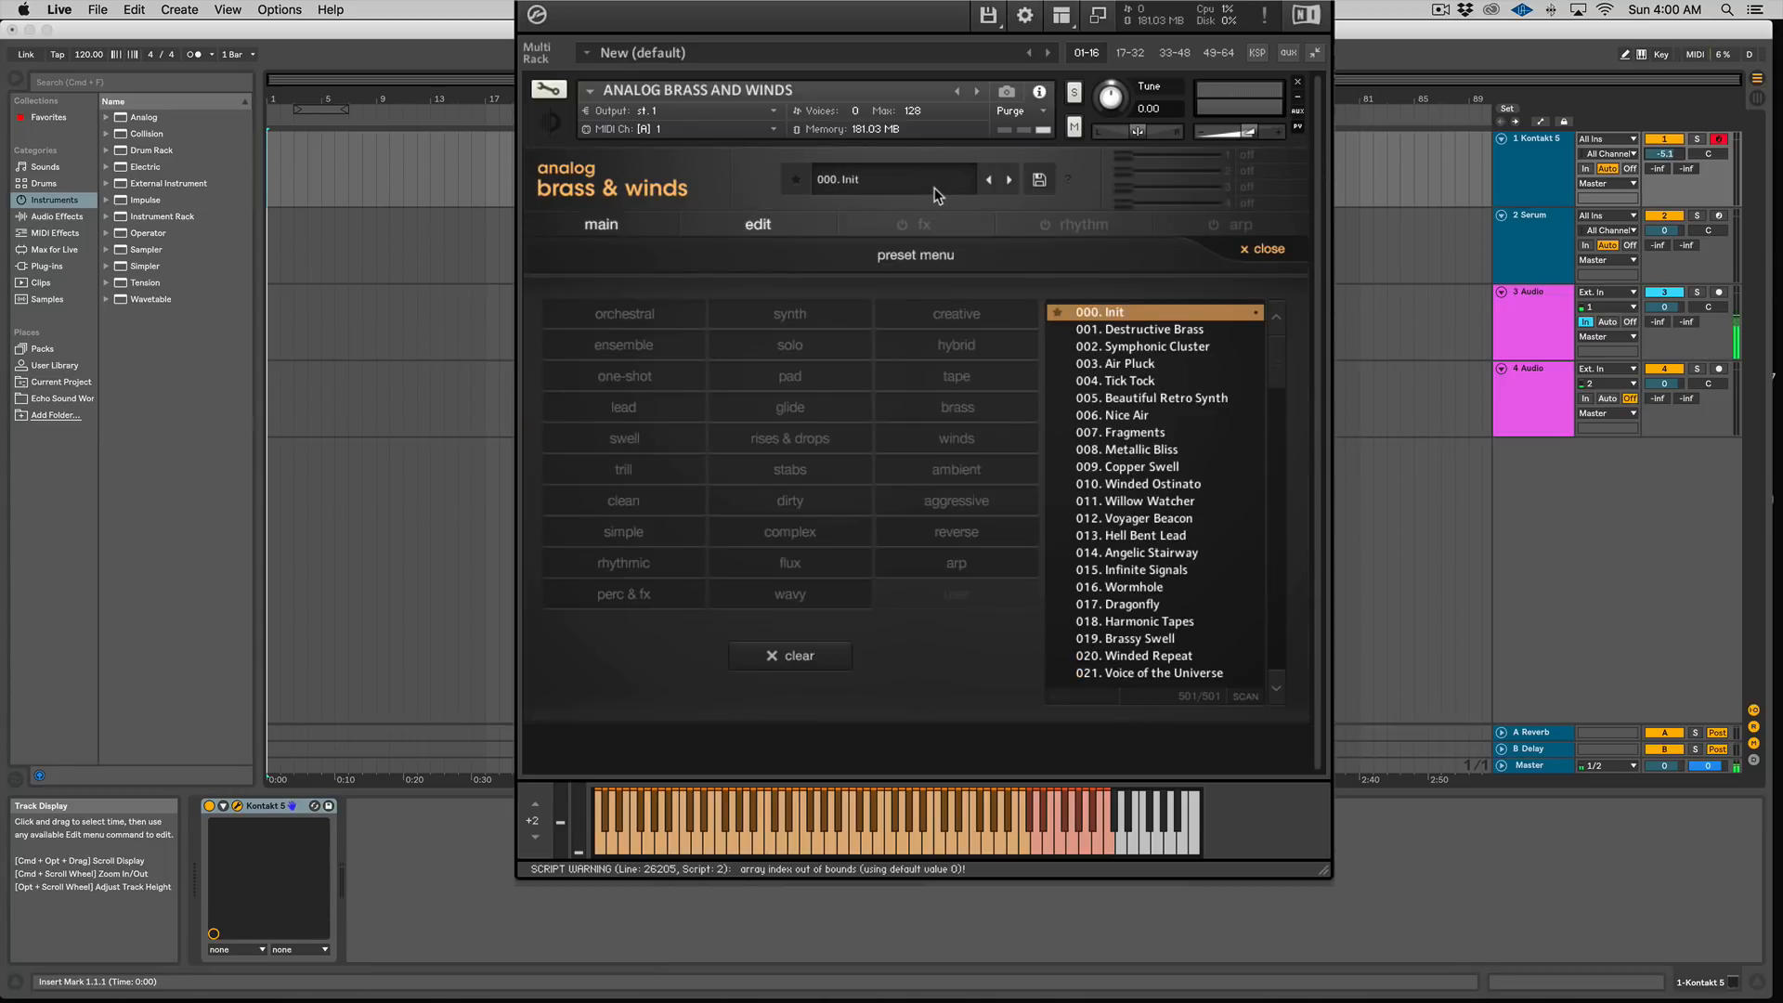
drag(1278, 380, 1287, 306)
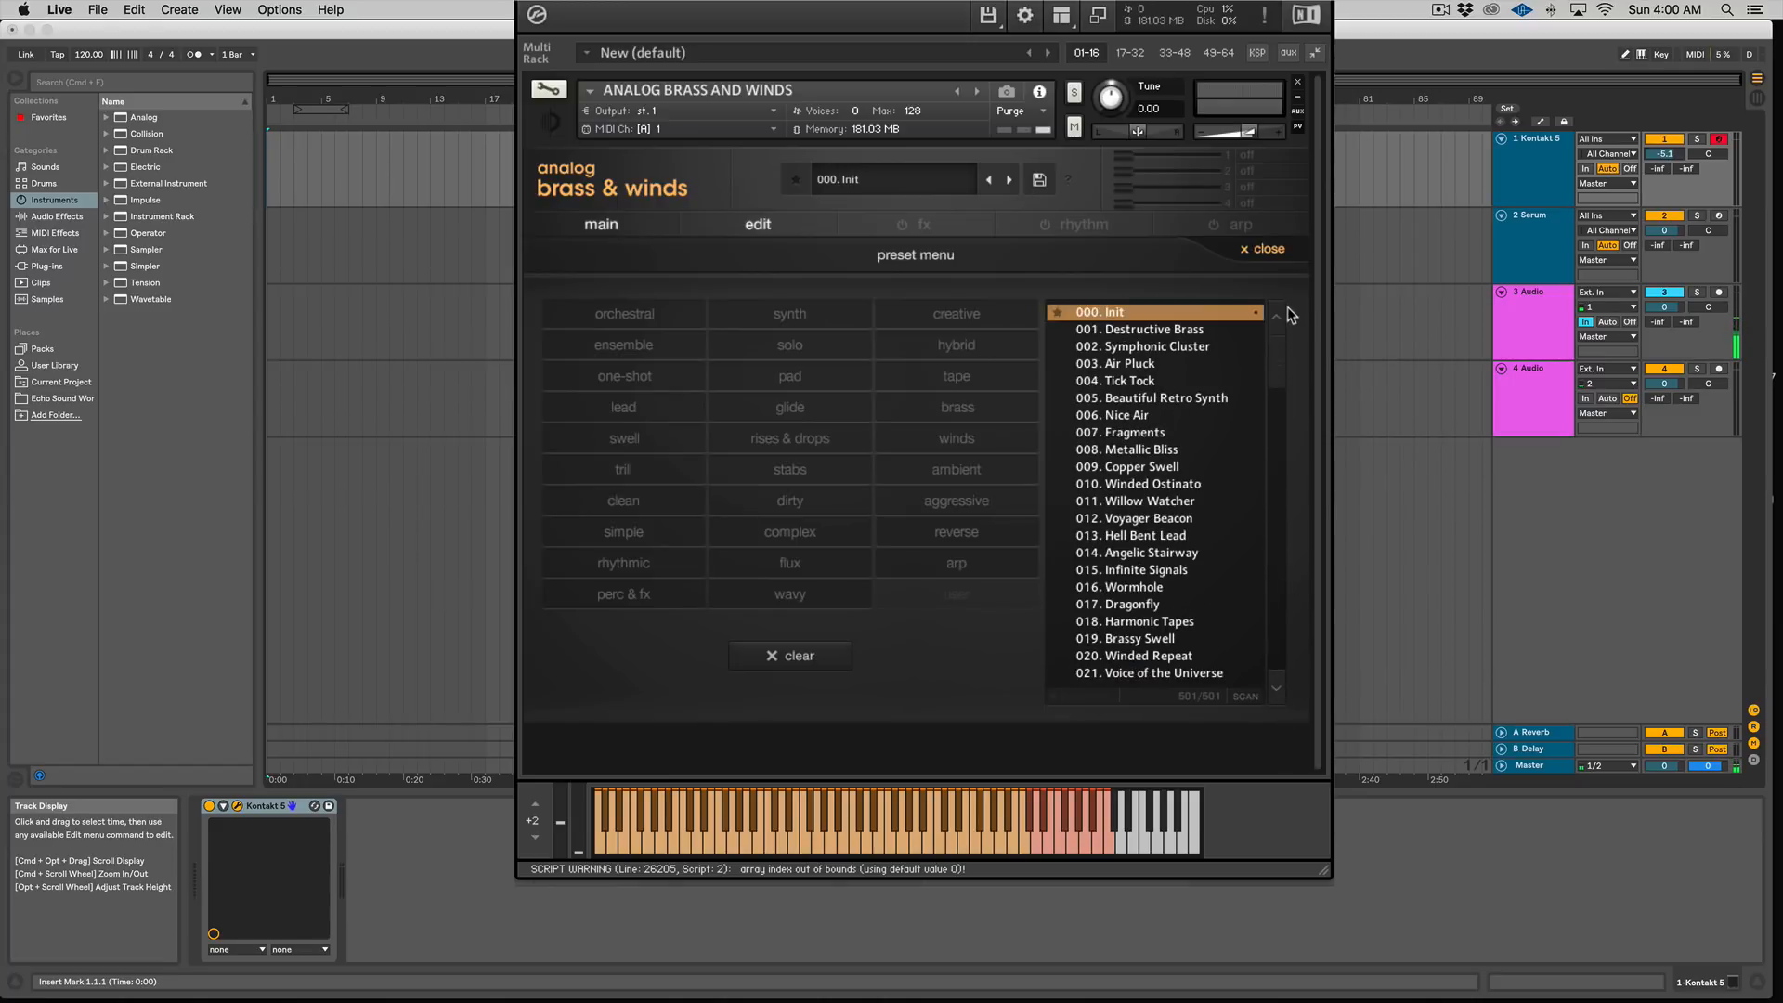
double_click(1166, 587)
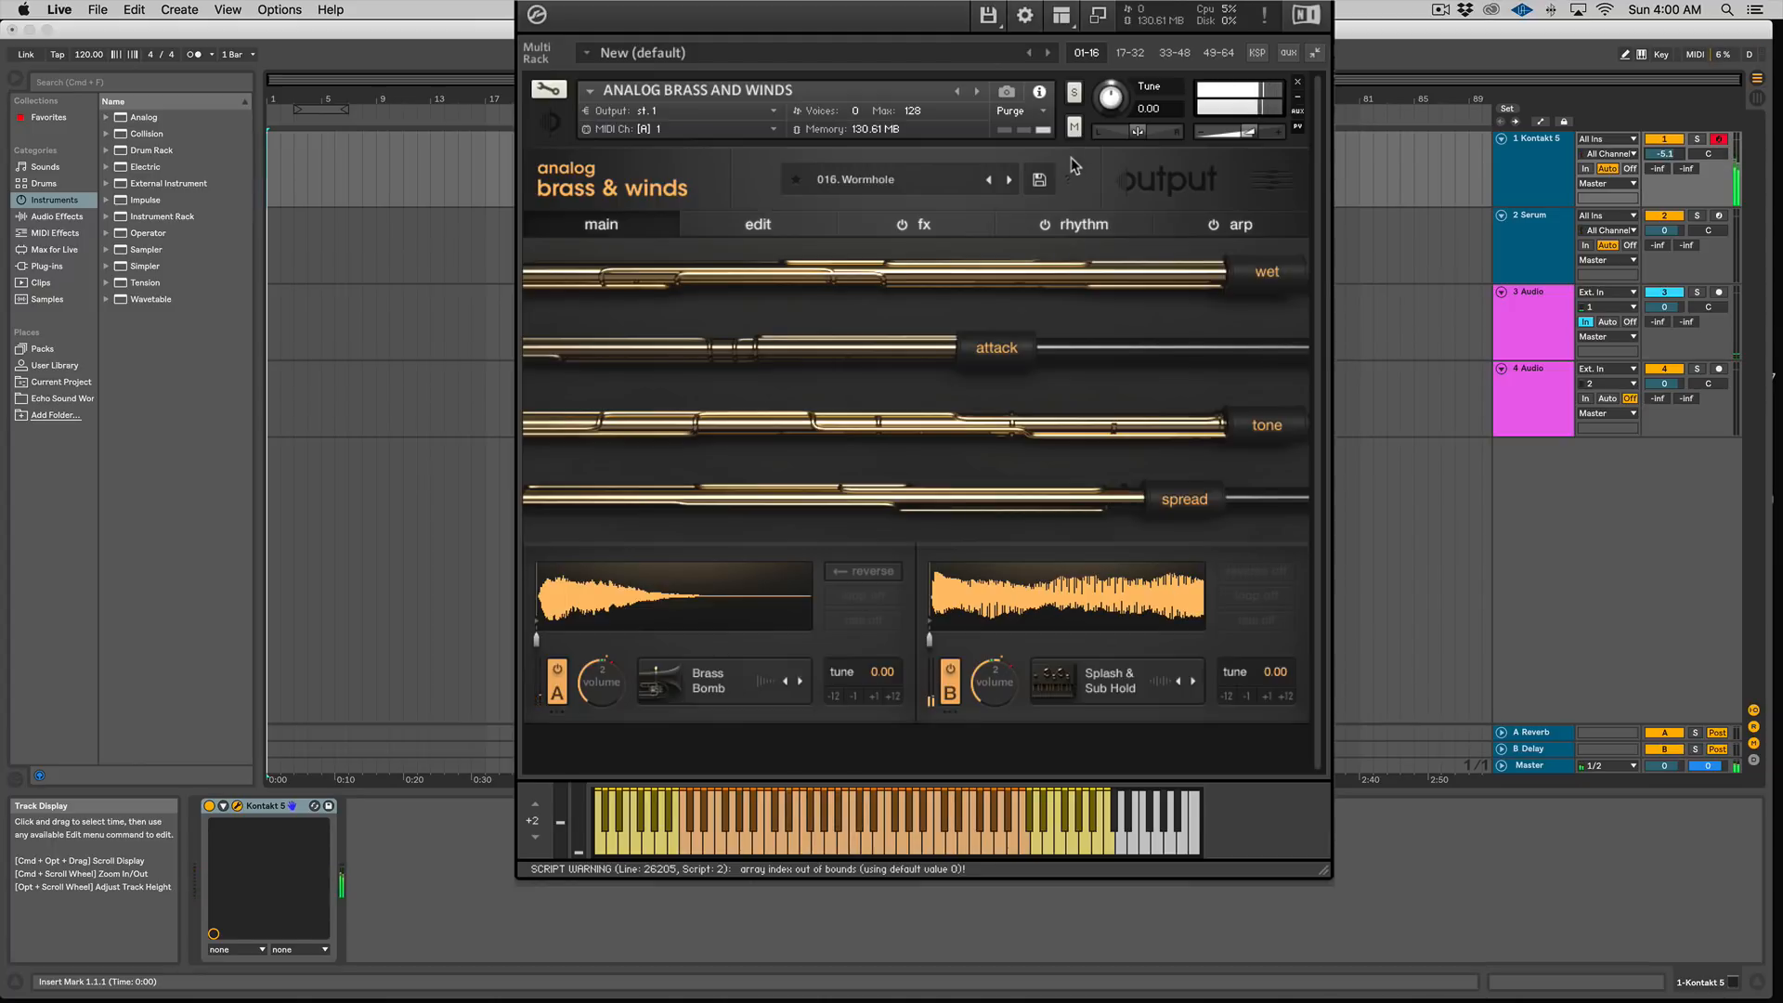
Step: Step through the next presets: Dragonfly, Harmonic Tapes and Brassy Swell
click(1011, 180)
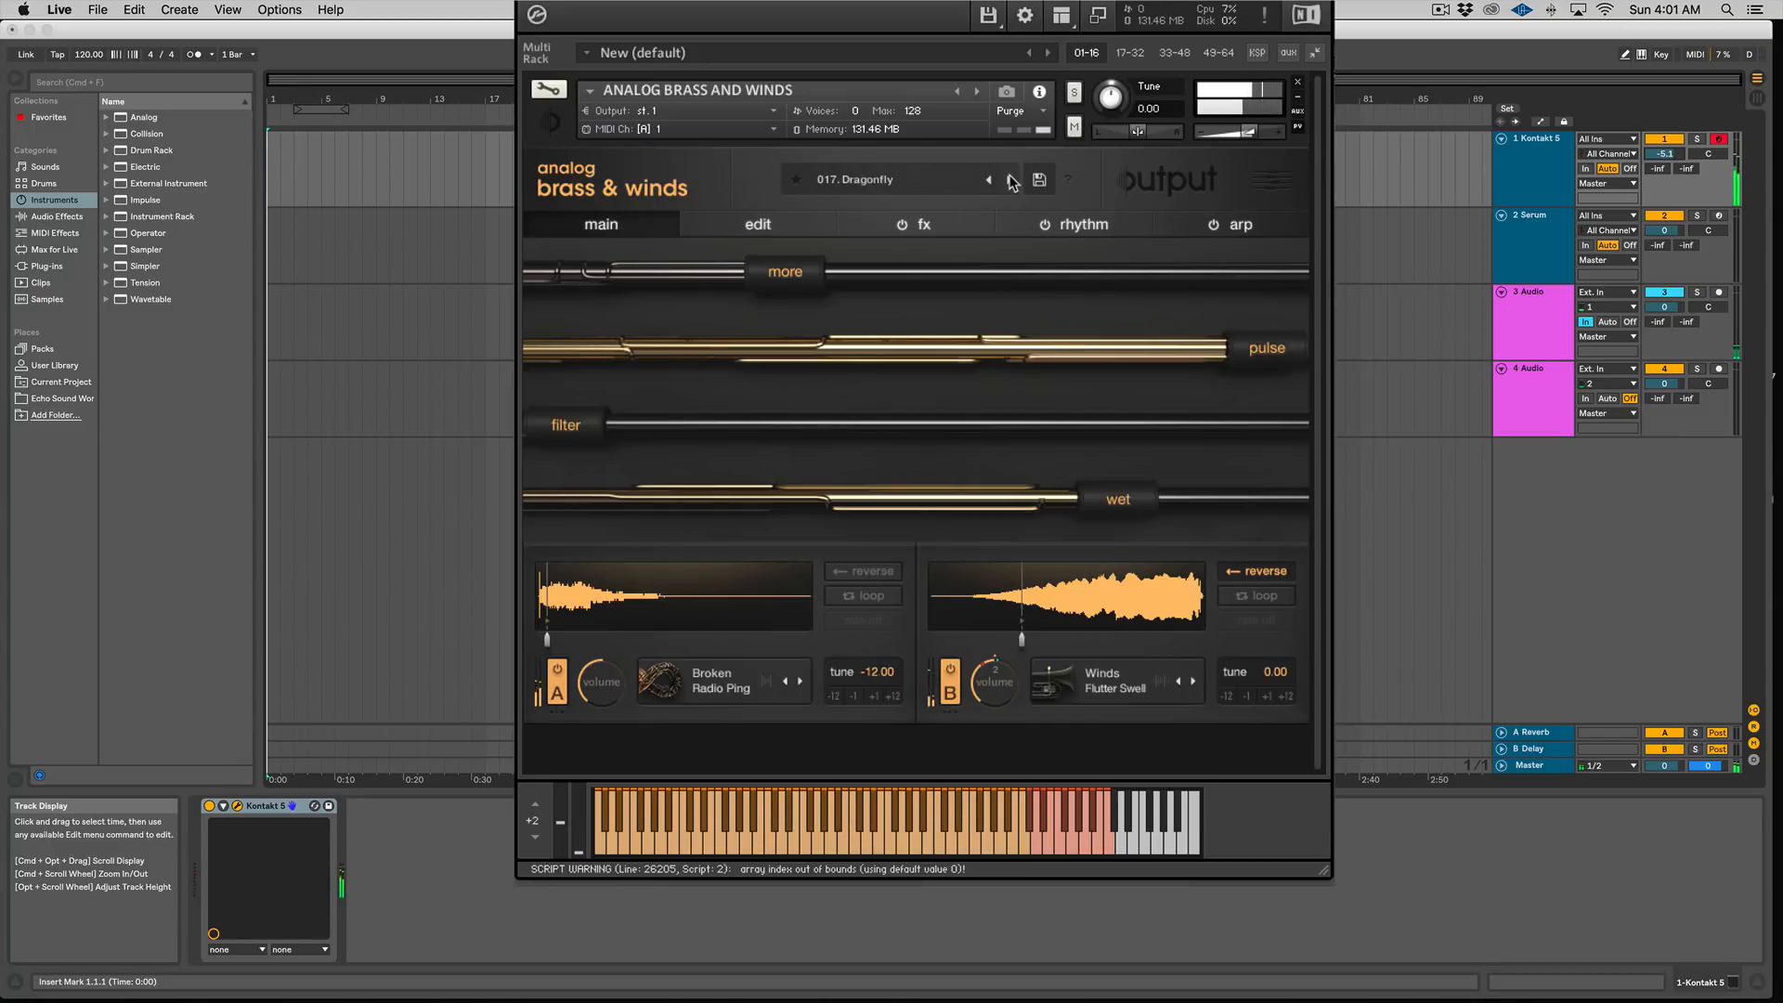
click(1011, 180)
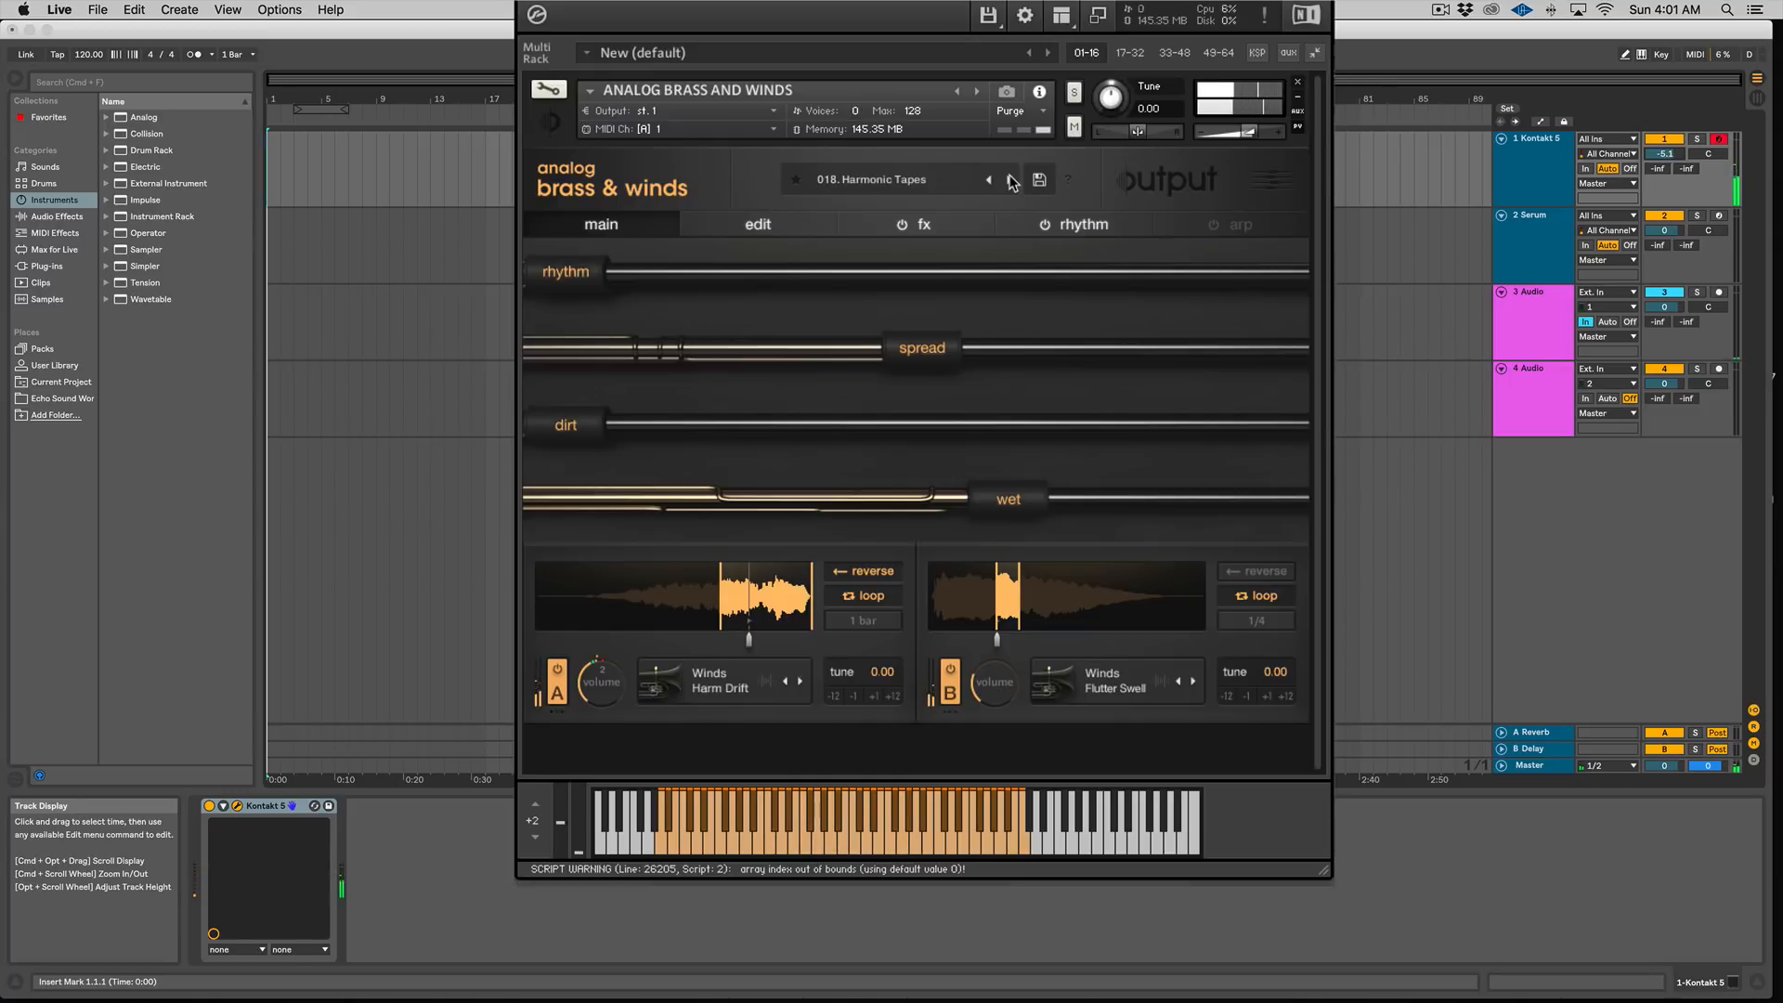
click(1012, 181)
Step: Load the 128. Pick a Cloud preset from the preset list, then step to 129. Creeping Horns
click(934, 184)
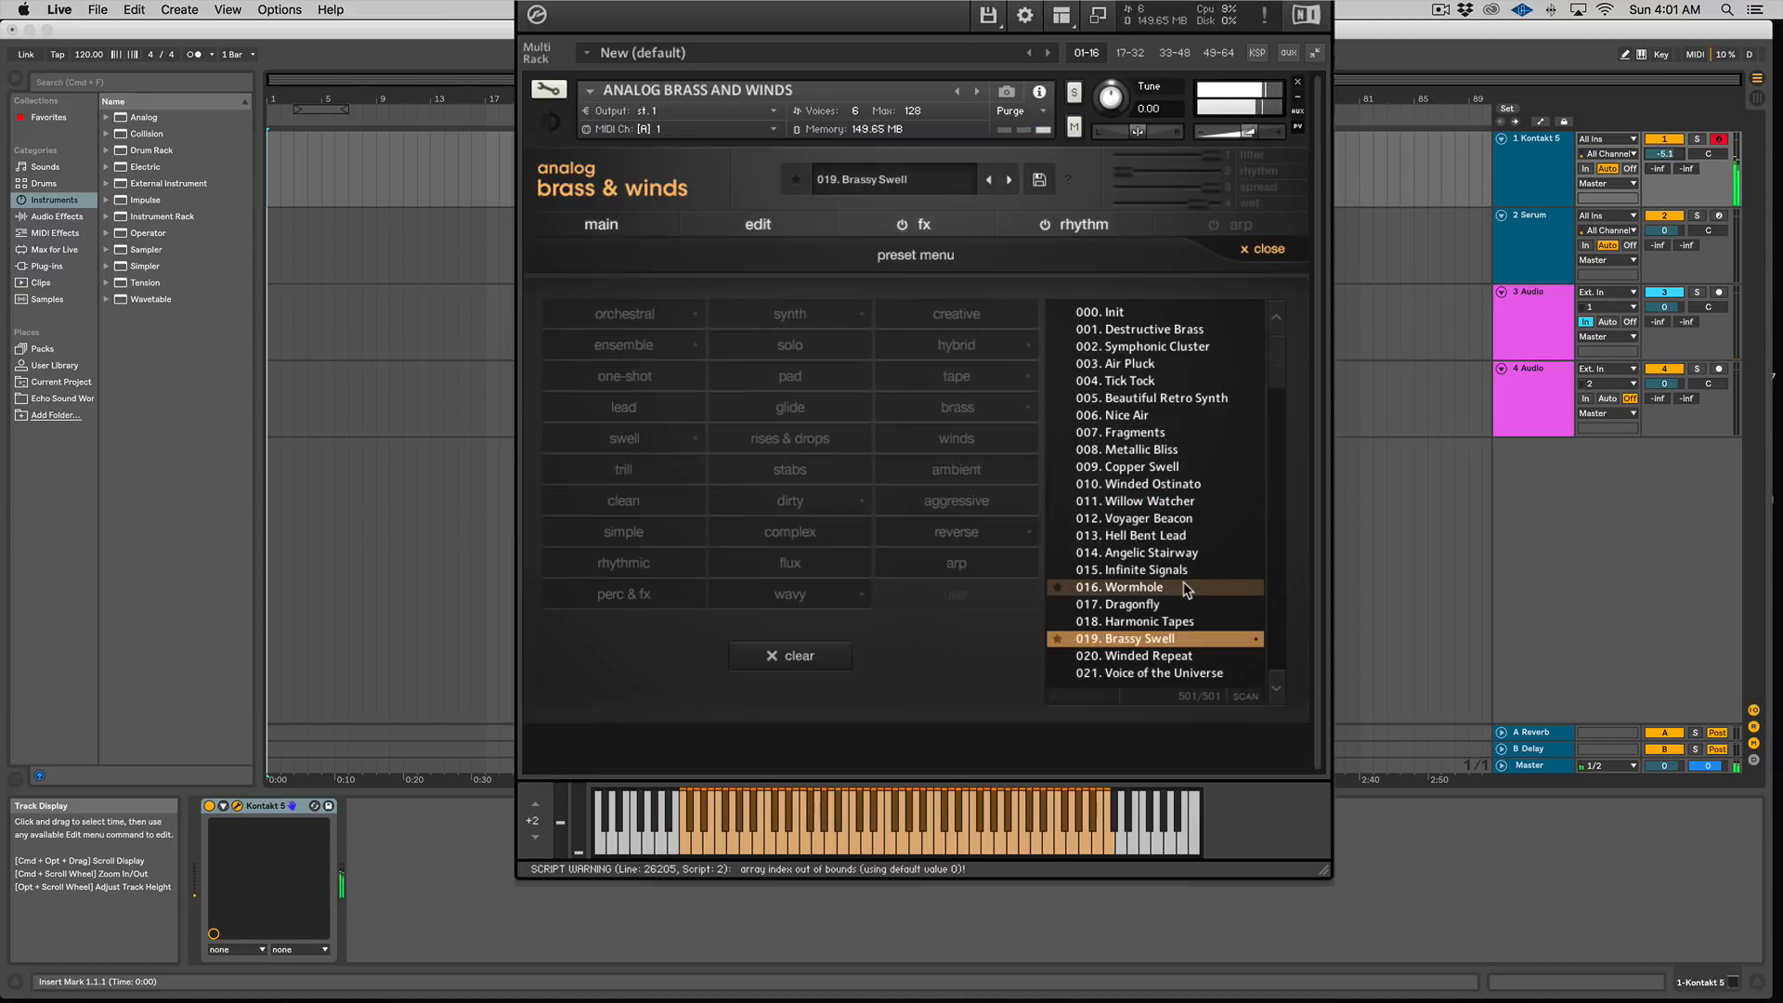
scroll(1274, 425, down, 10)
scroll(1274, 424, down, 15)
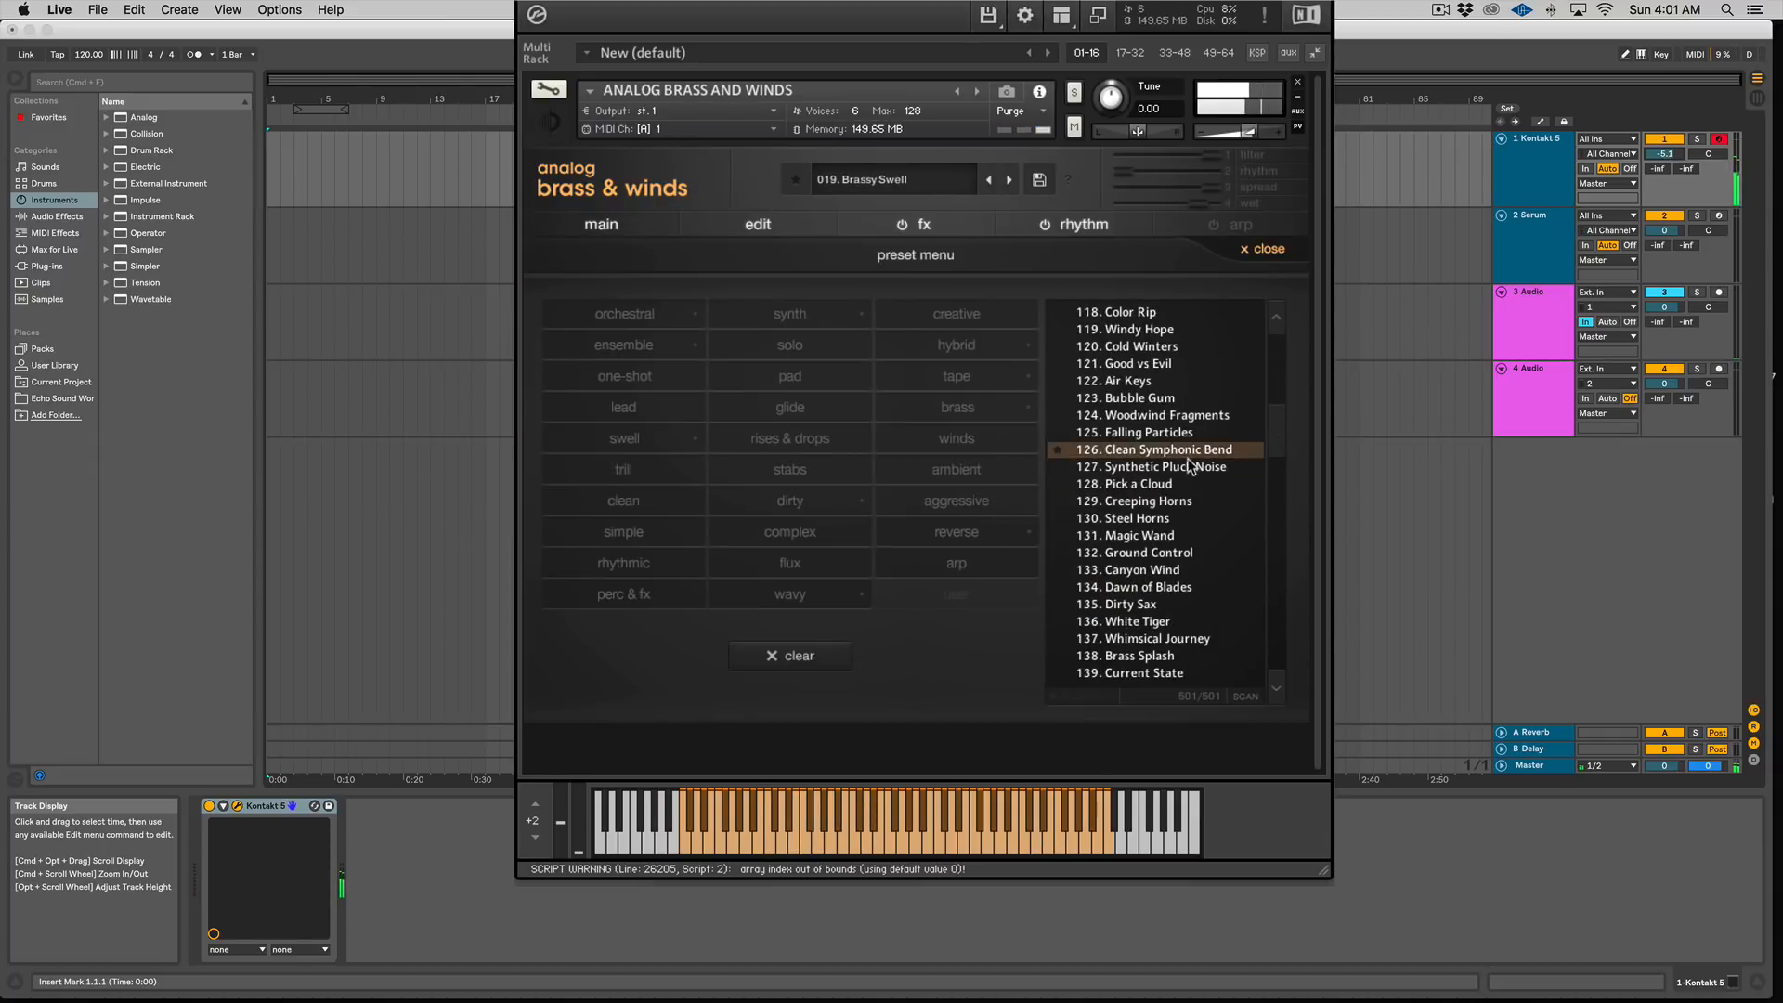
click(1184, 476)
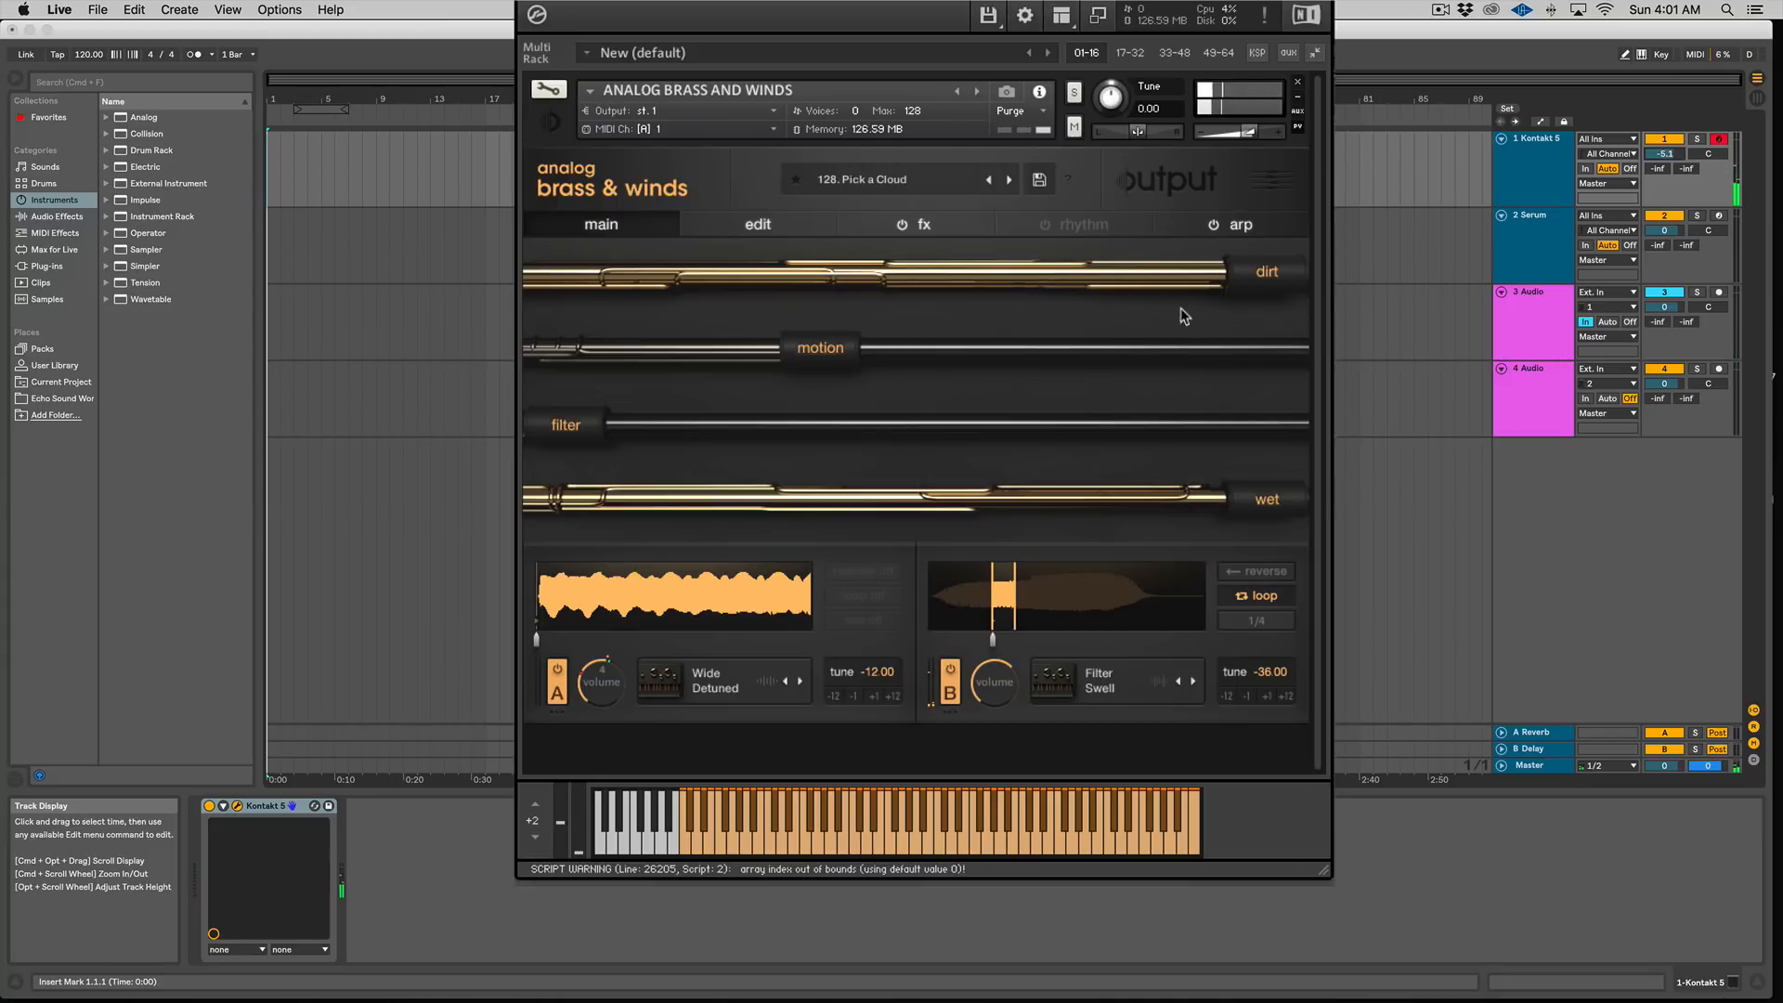
click(1007, 181)
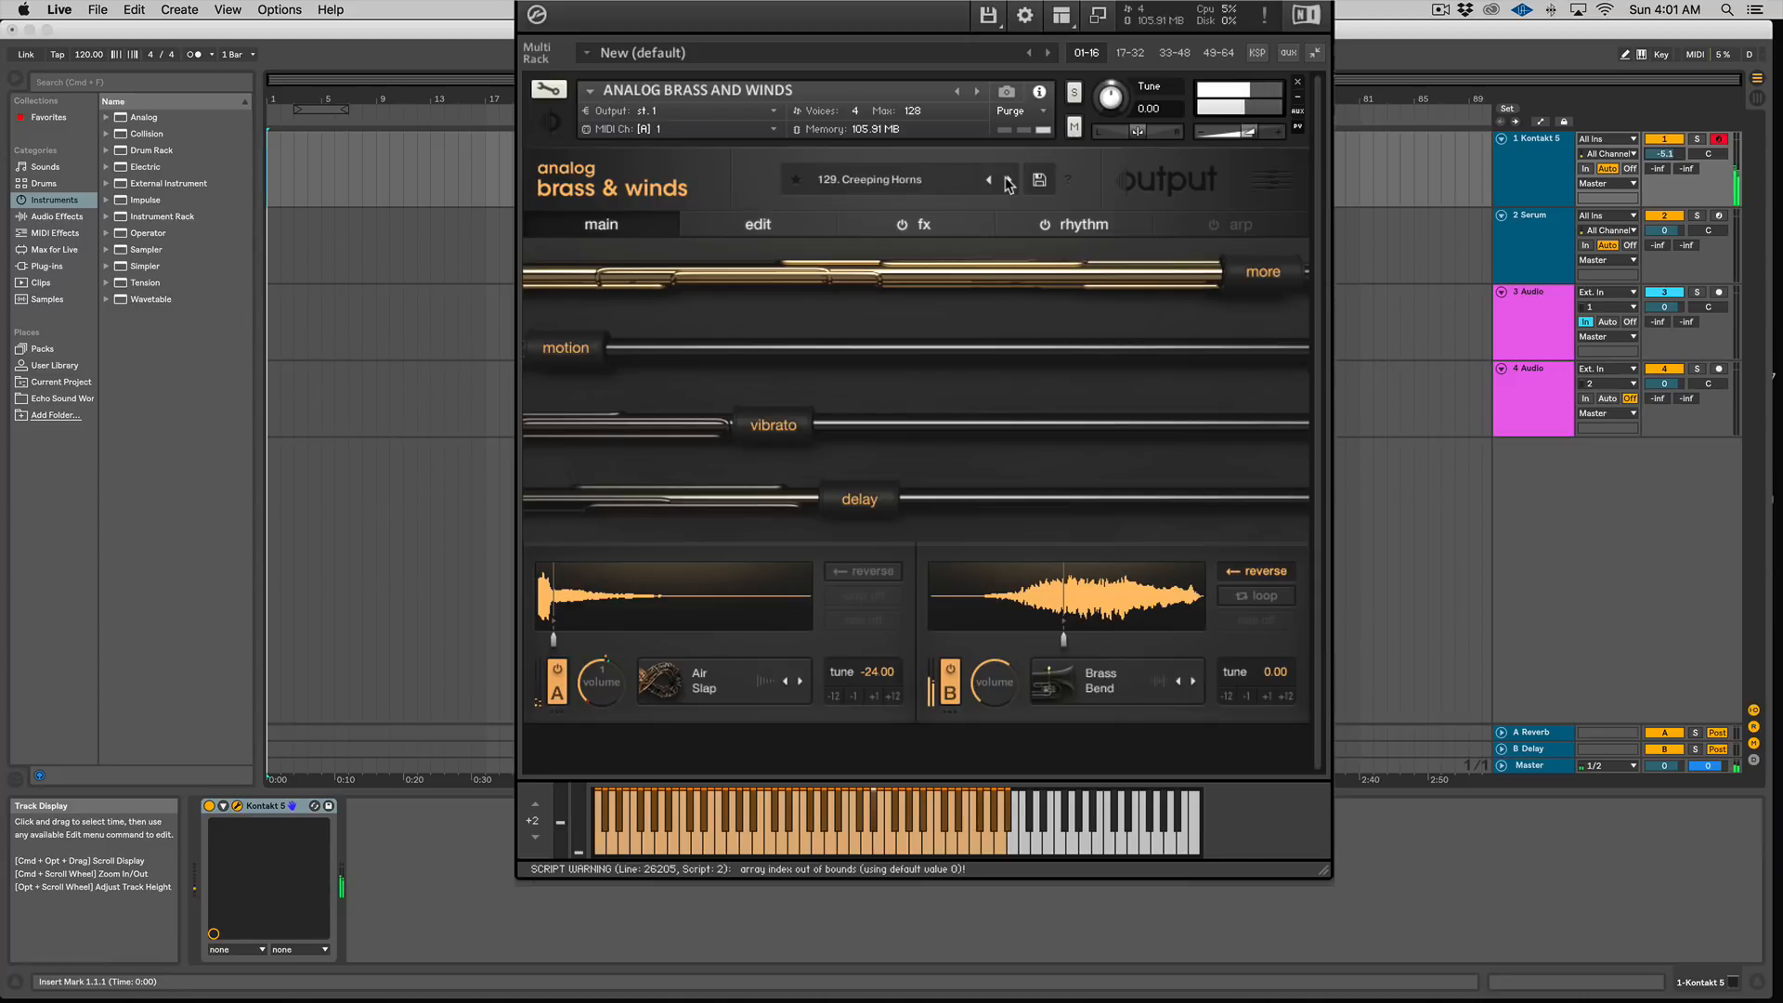
Step: Step forward through the presets to 130. Steel Horns and 131. Magic Wand
click(1008, 181)
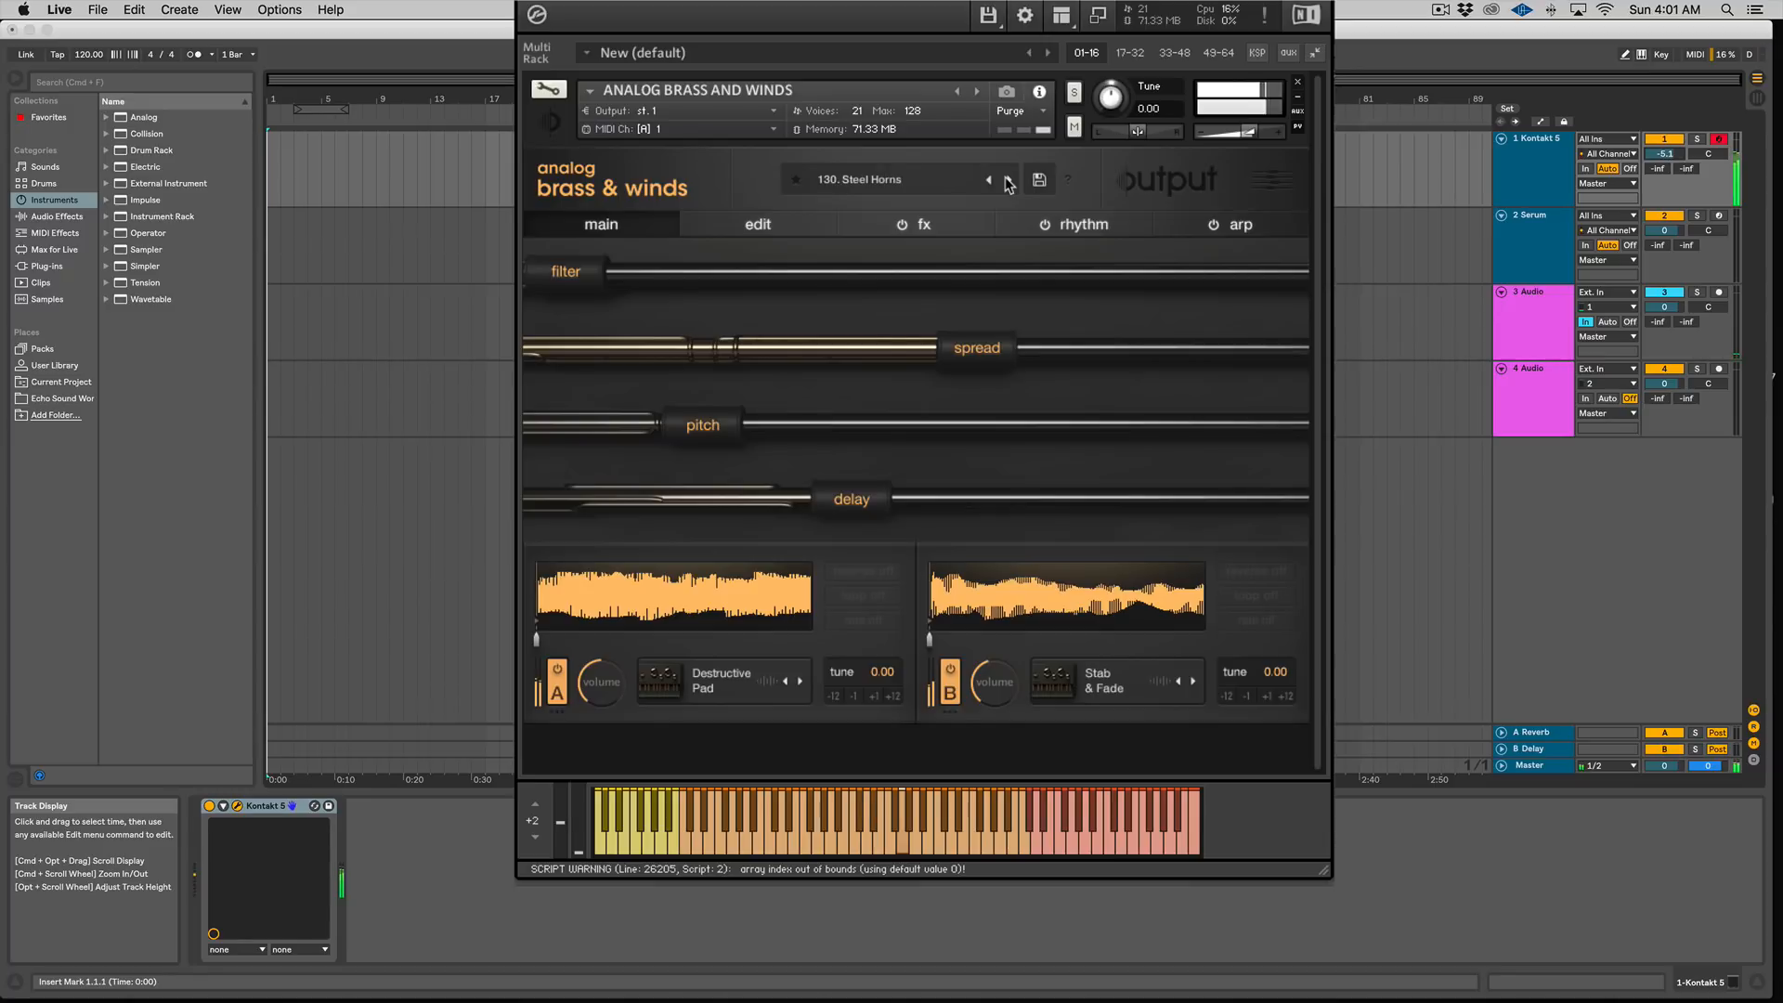
click(1006, 180)
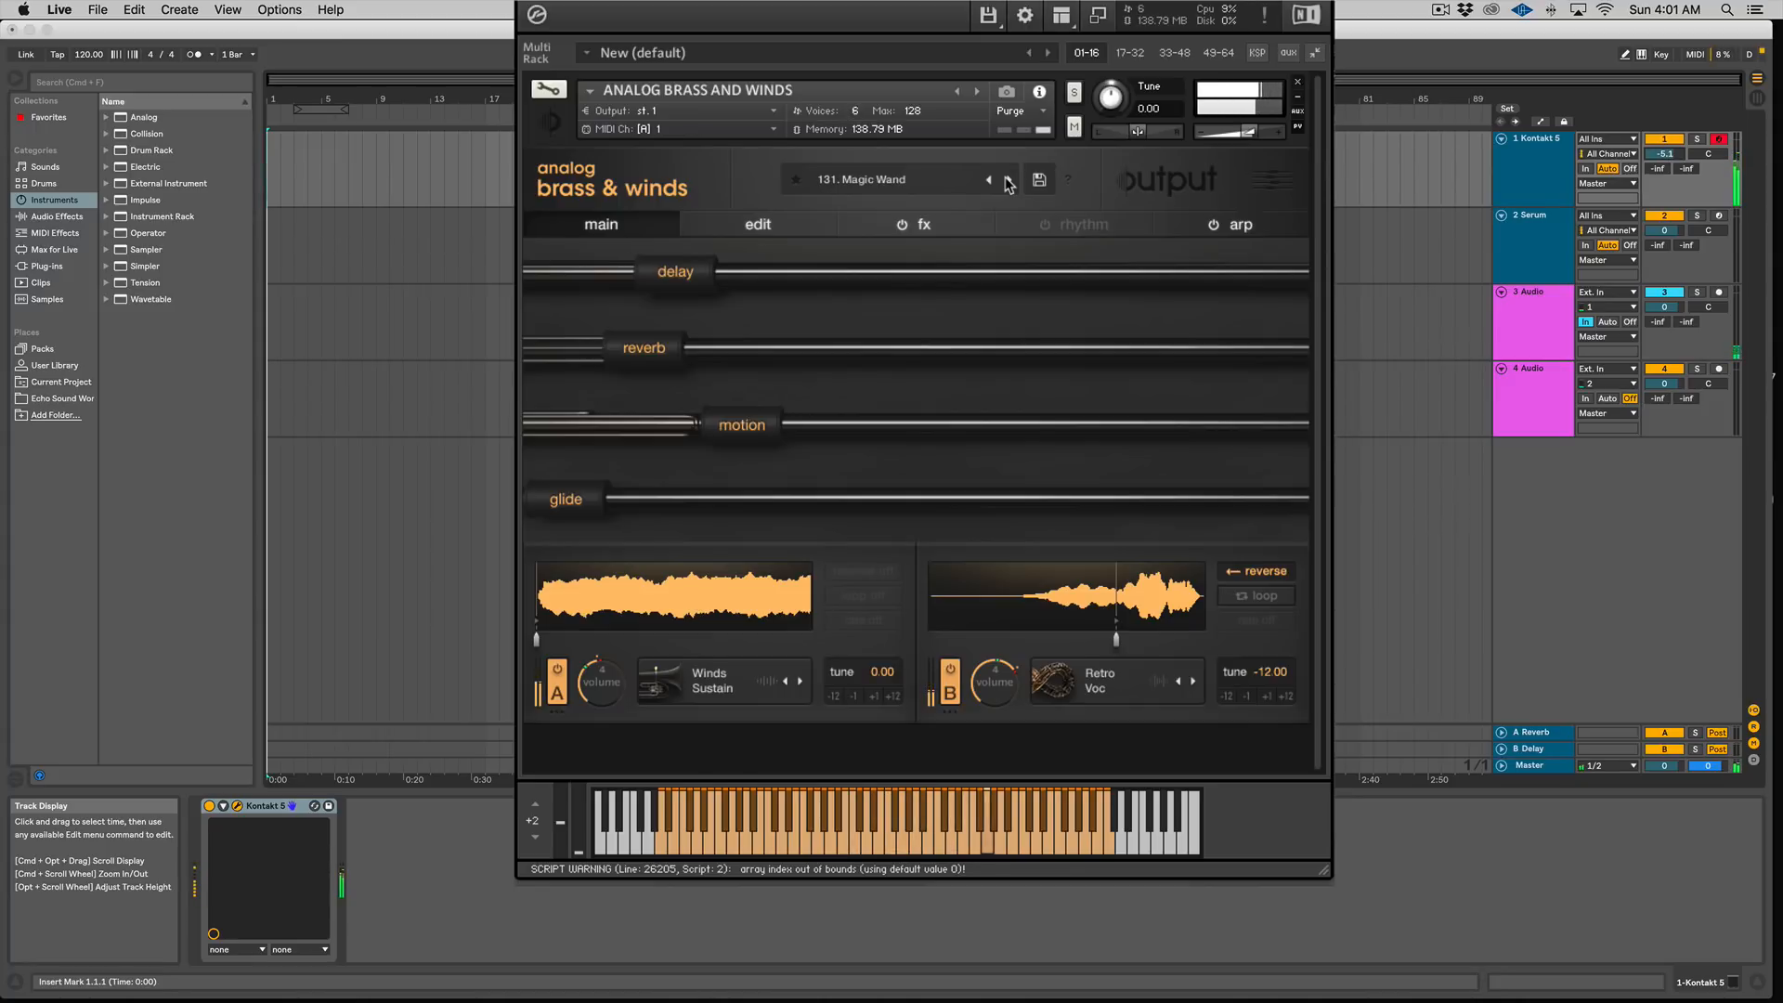
Step: Advance to 132. Ground Control, then load 137. Whimsical Journey from the preset menu
right_click(1008, 183)
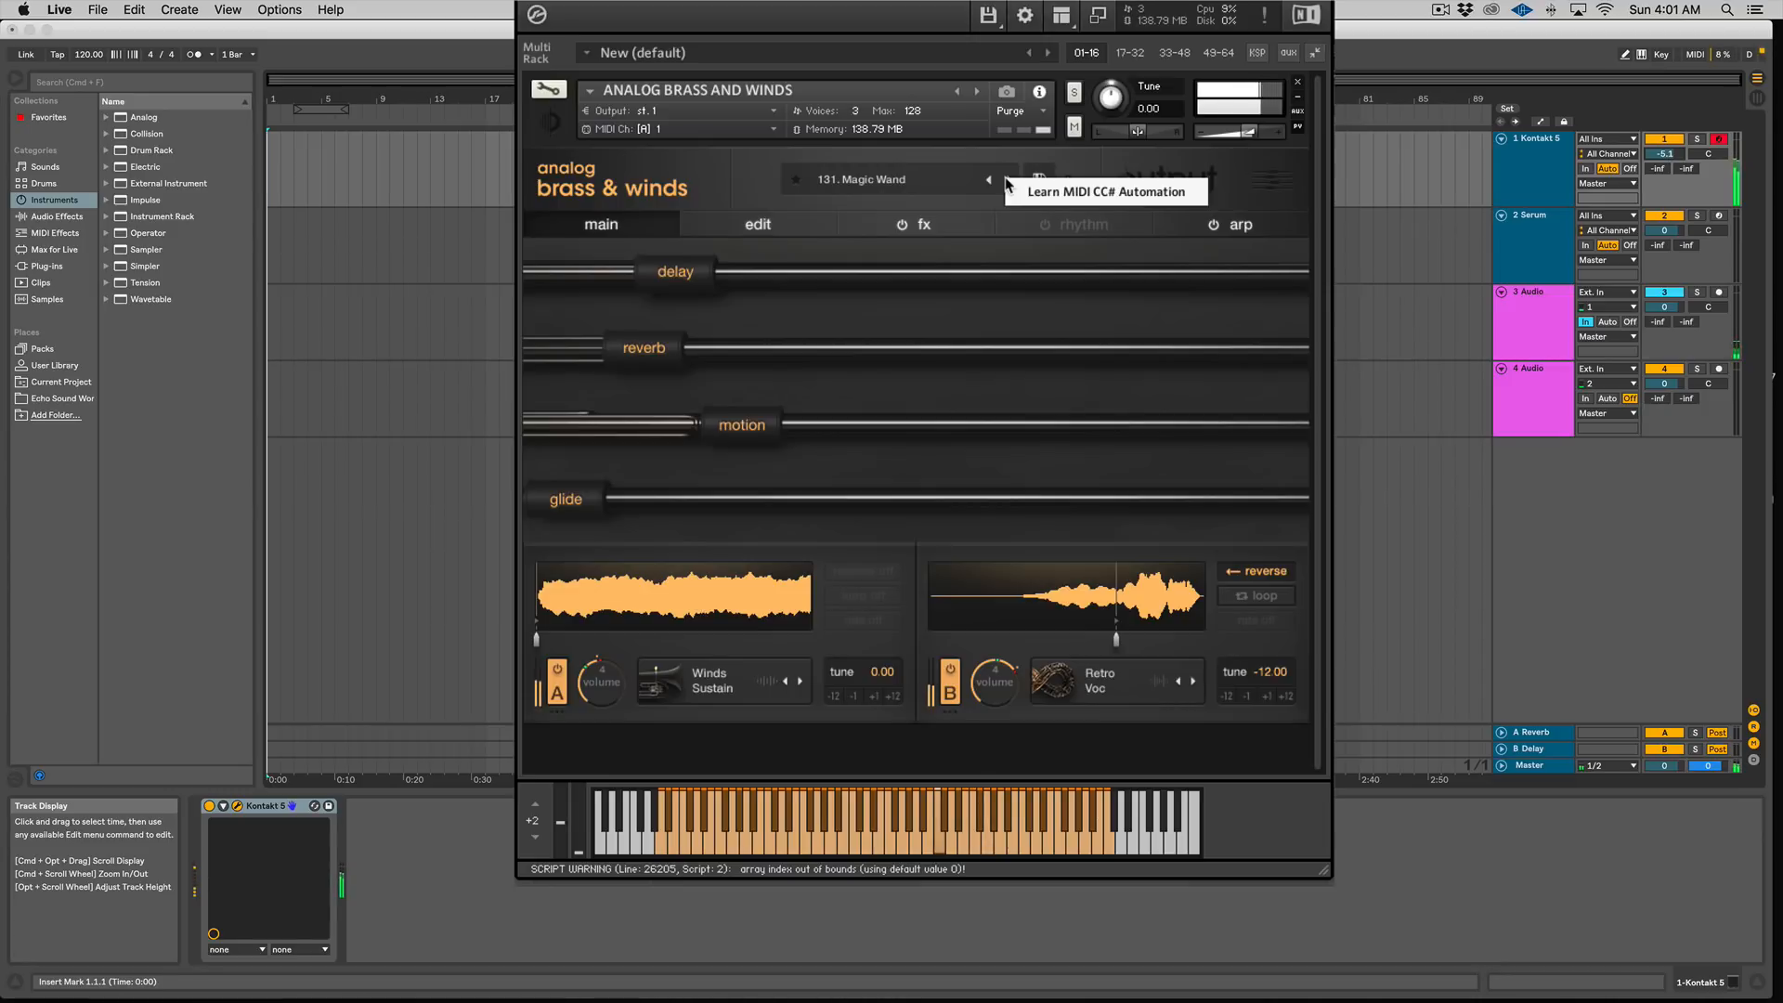
click(1009, 184)
click(1009, 180)
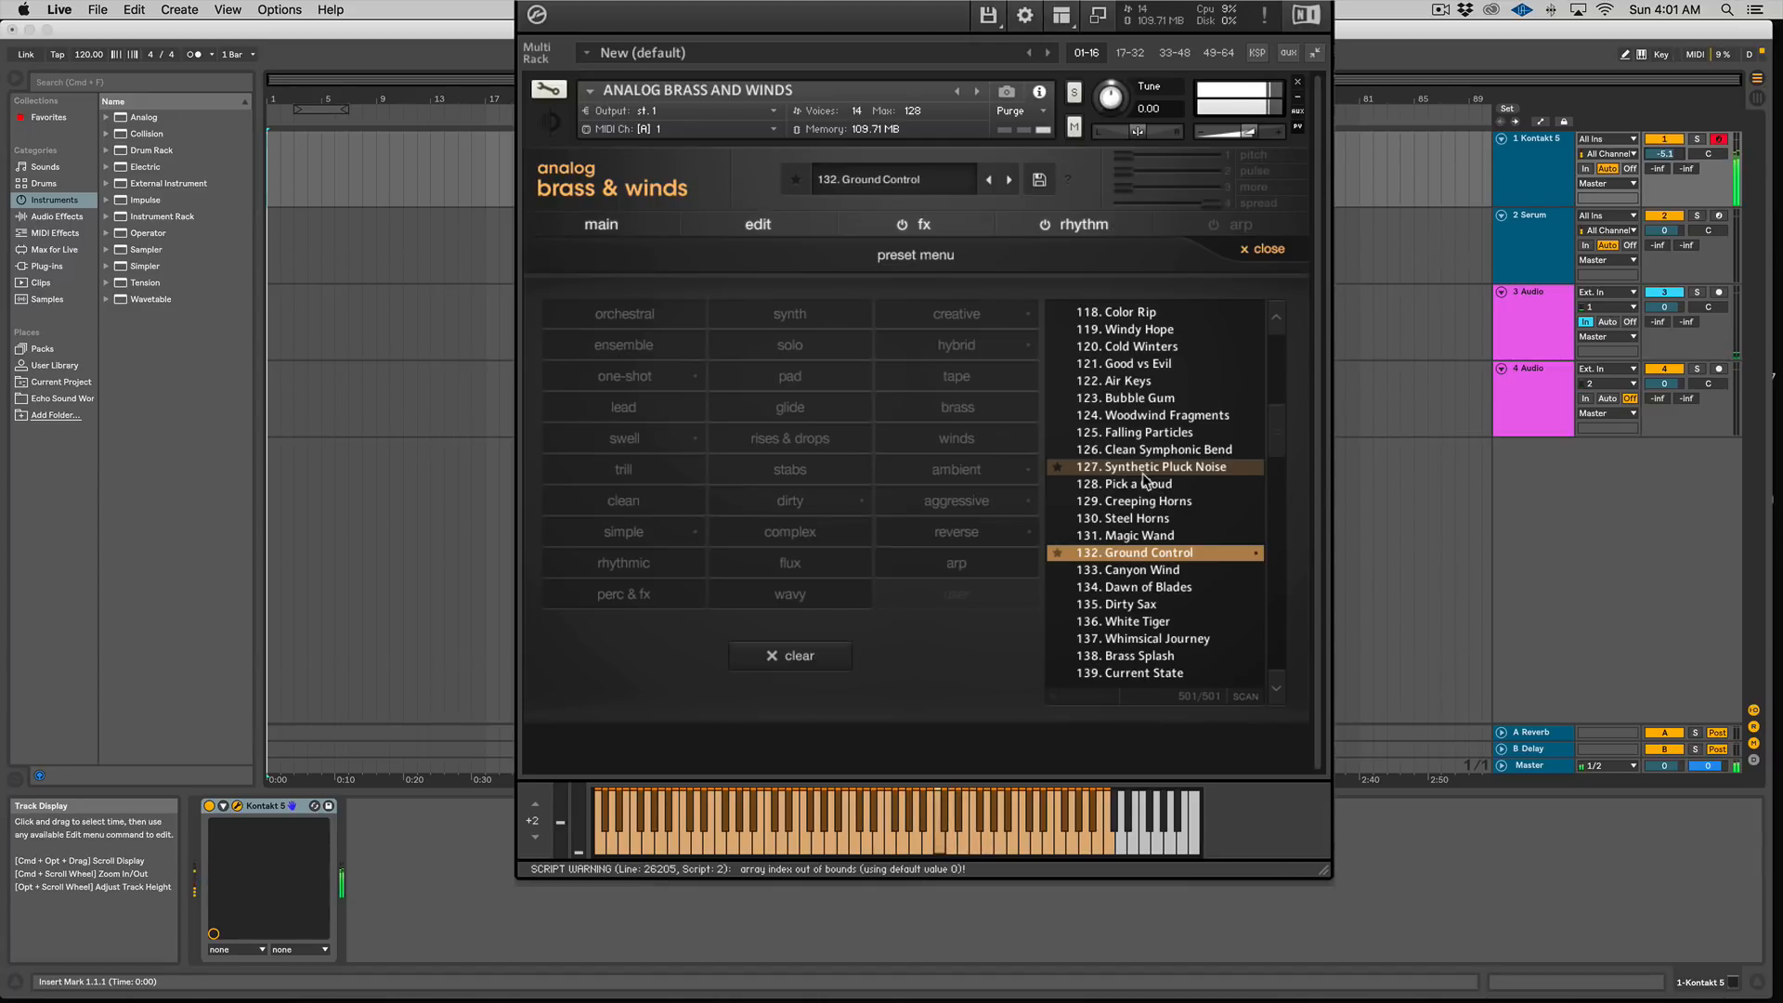
click(1152, 639)
Step: Scroll further down the preset list and load 202. Ghost, then 203. Resonance
click(937, 179)
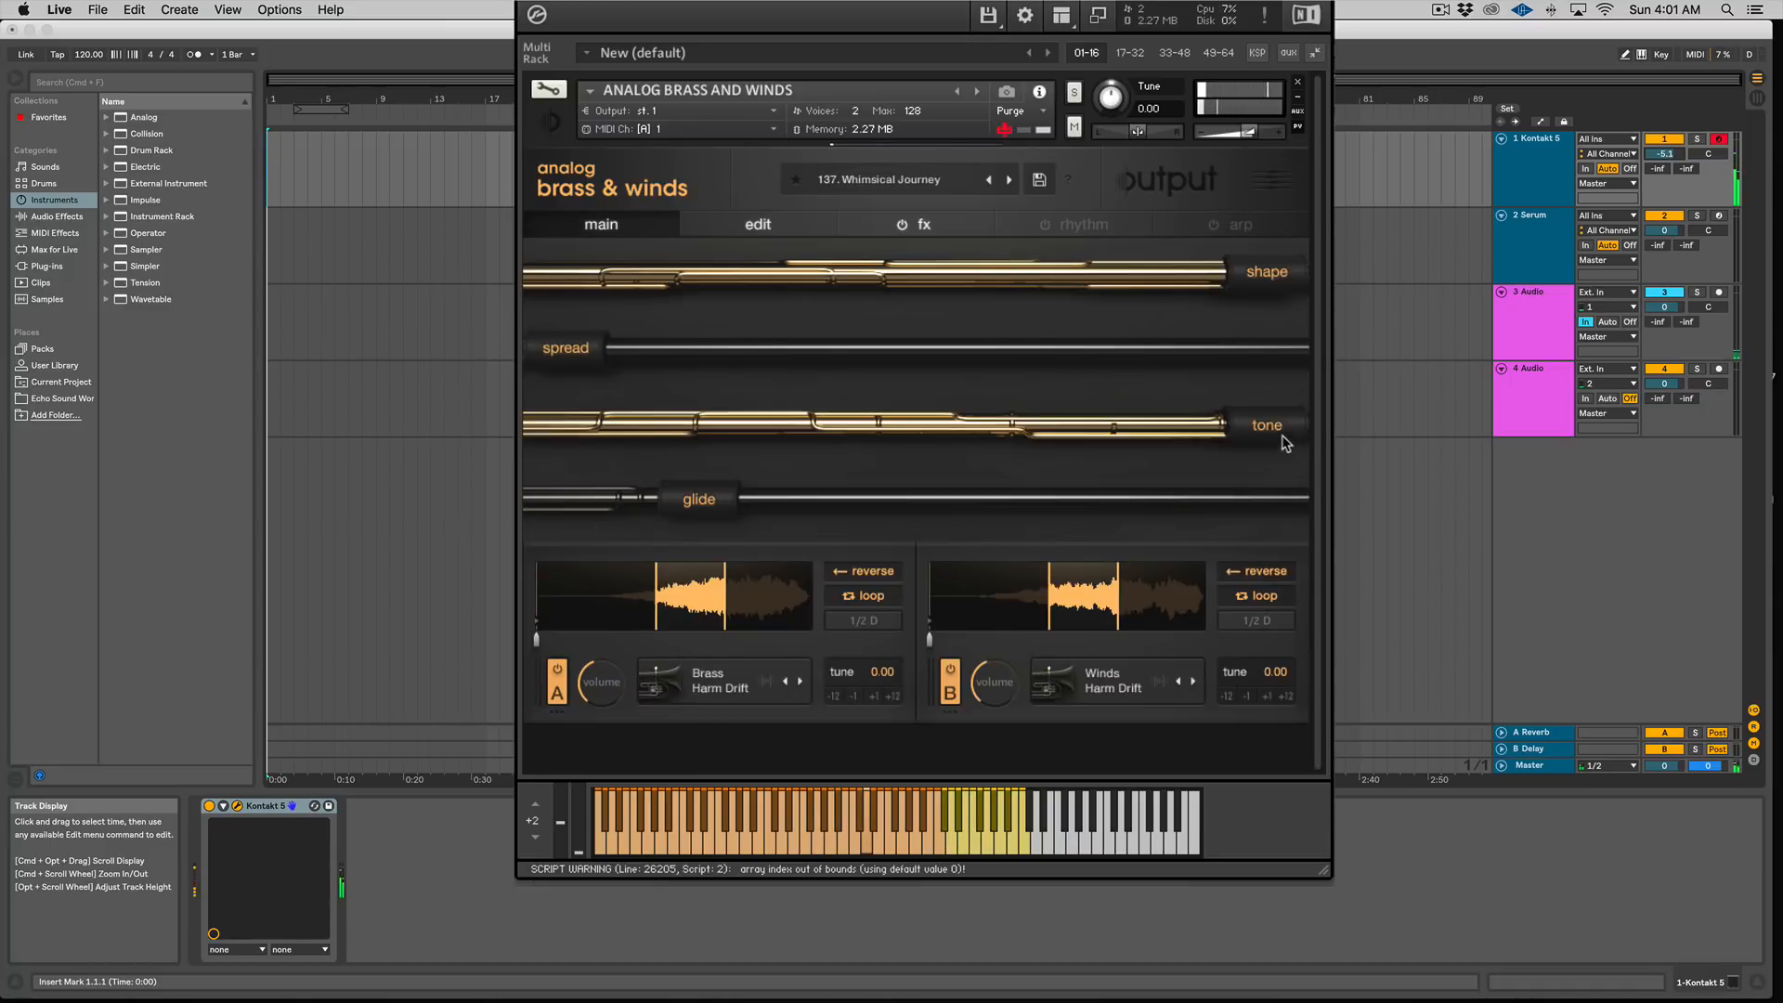
click(949, 185)
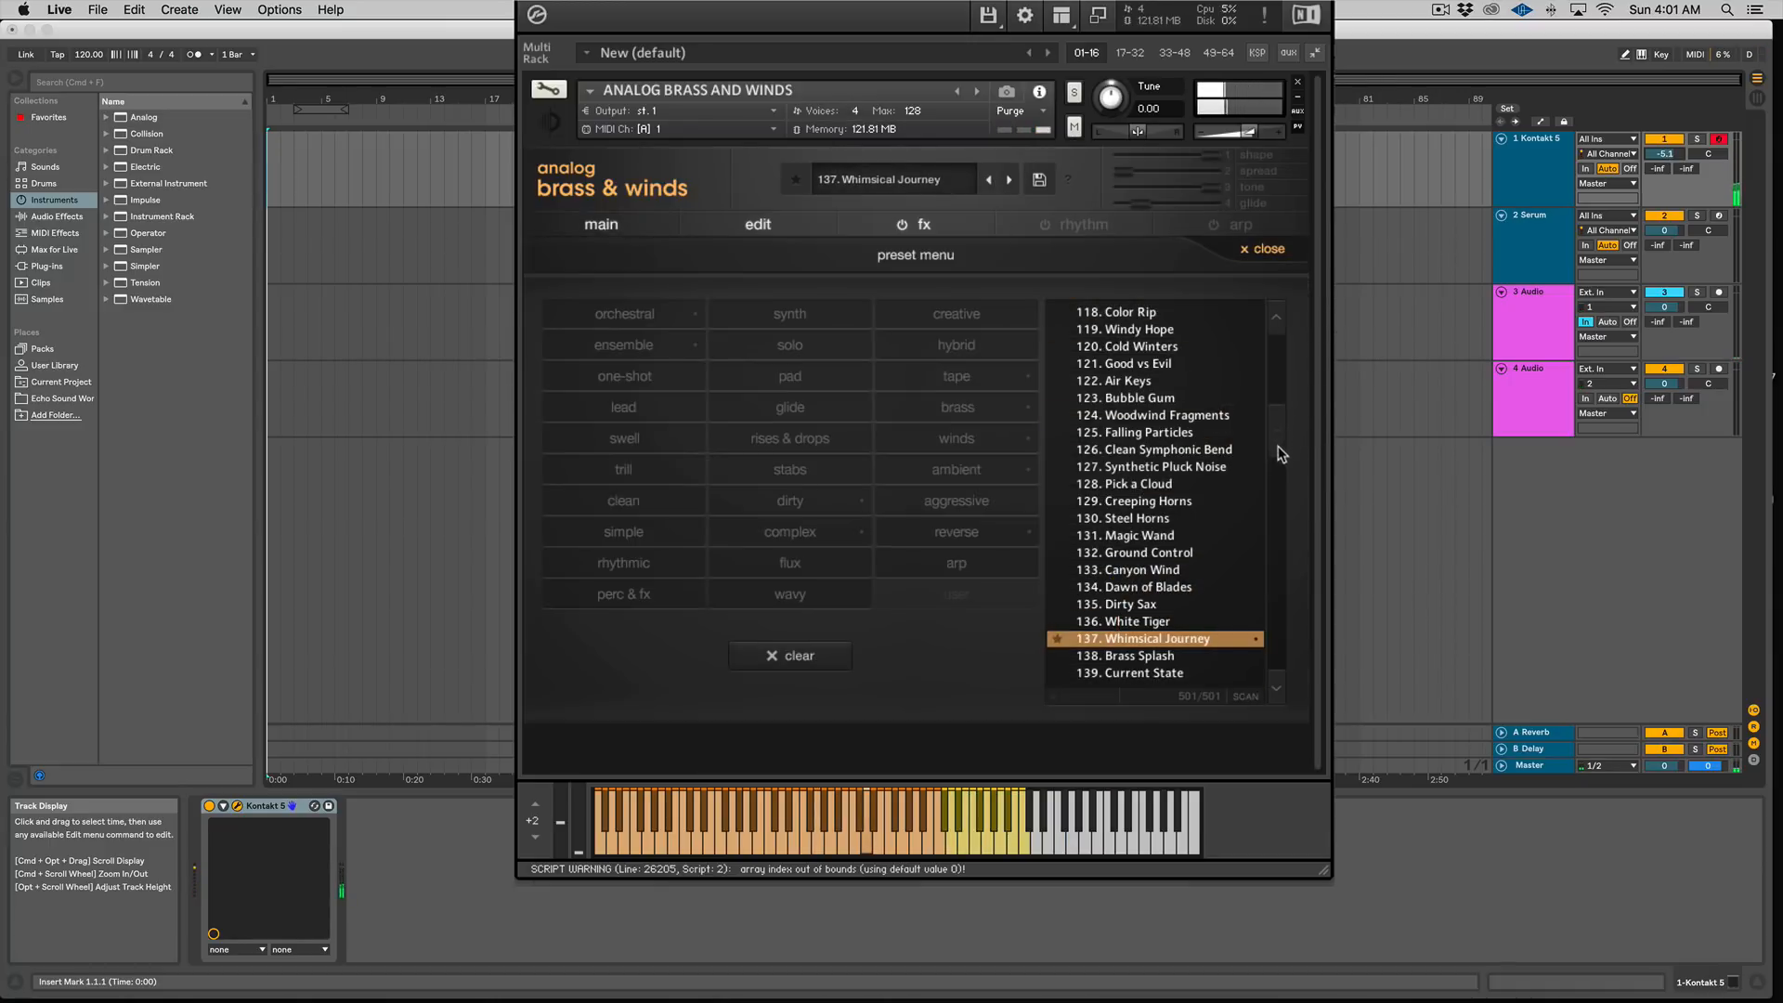
drag(1278, 440, 1275, 470)
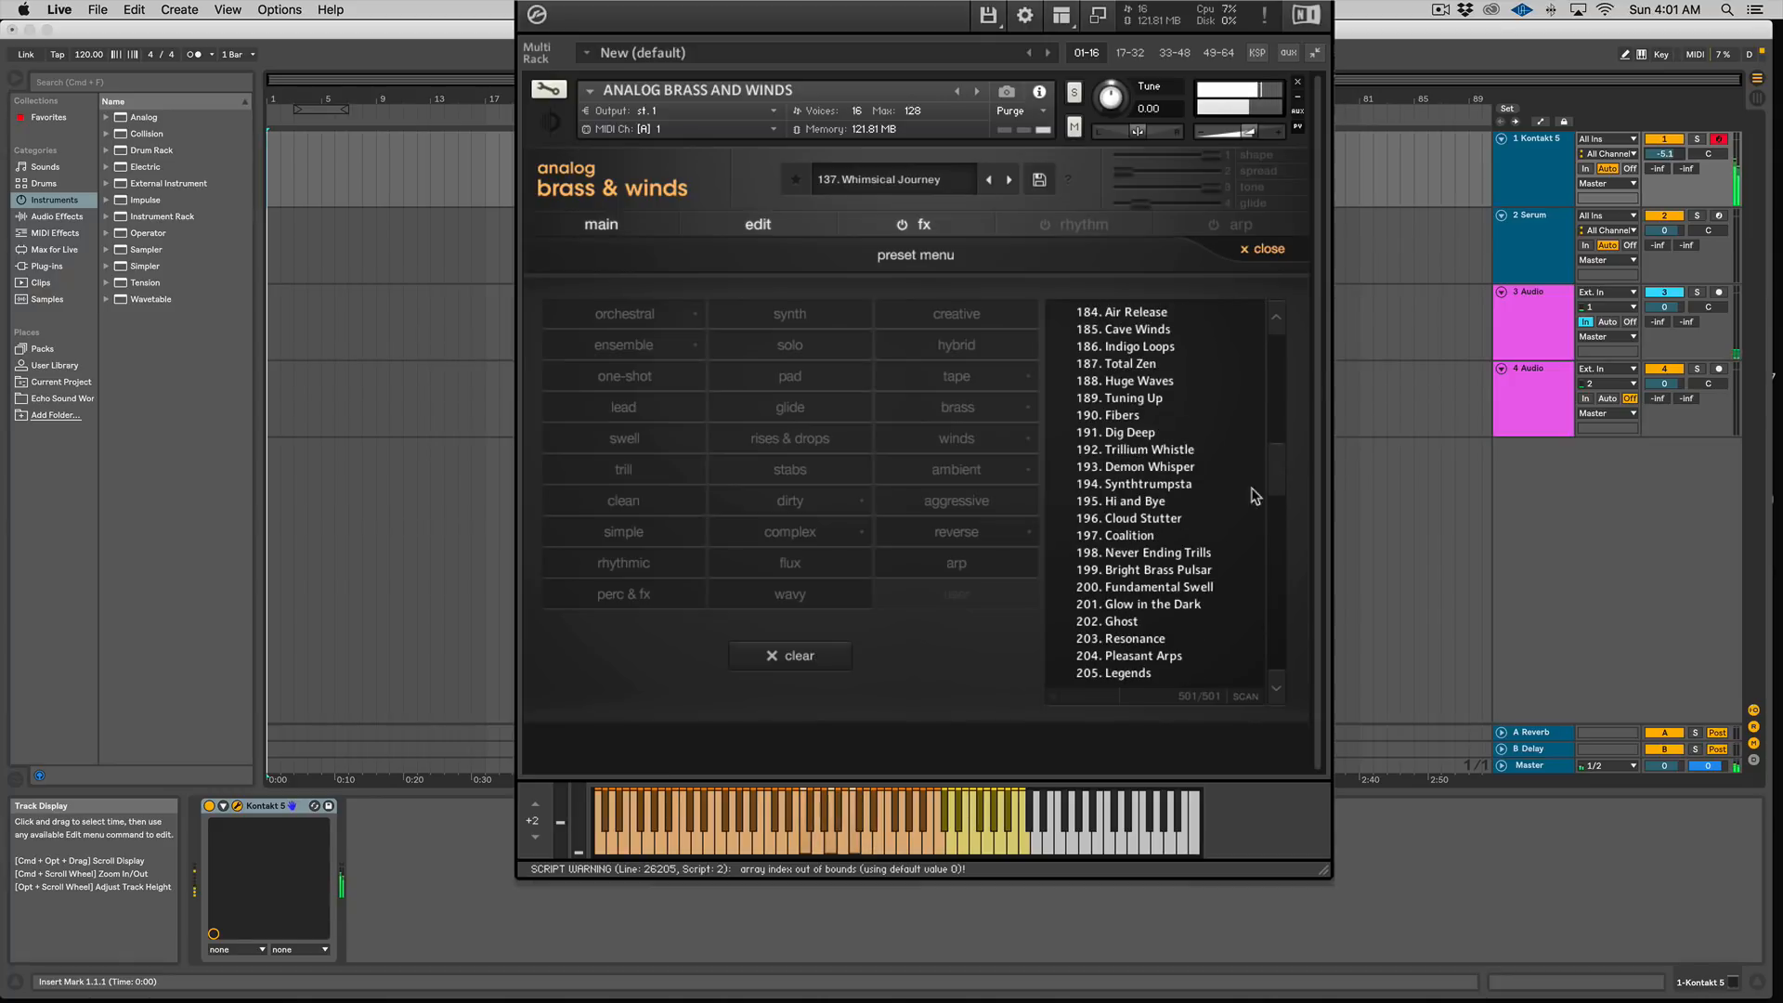
click(1175, 623)
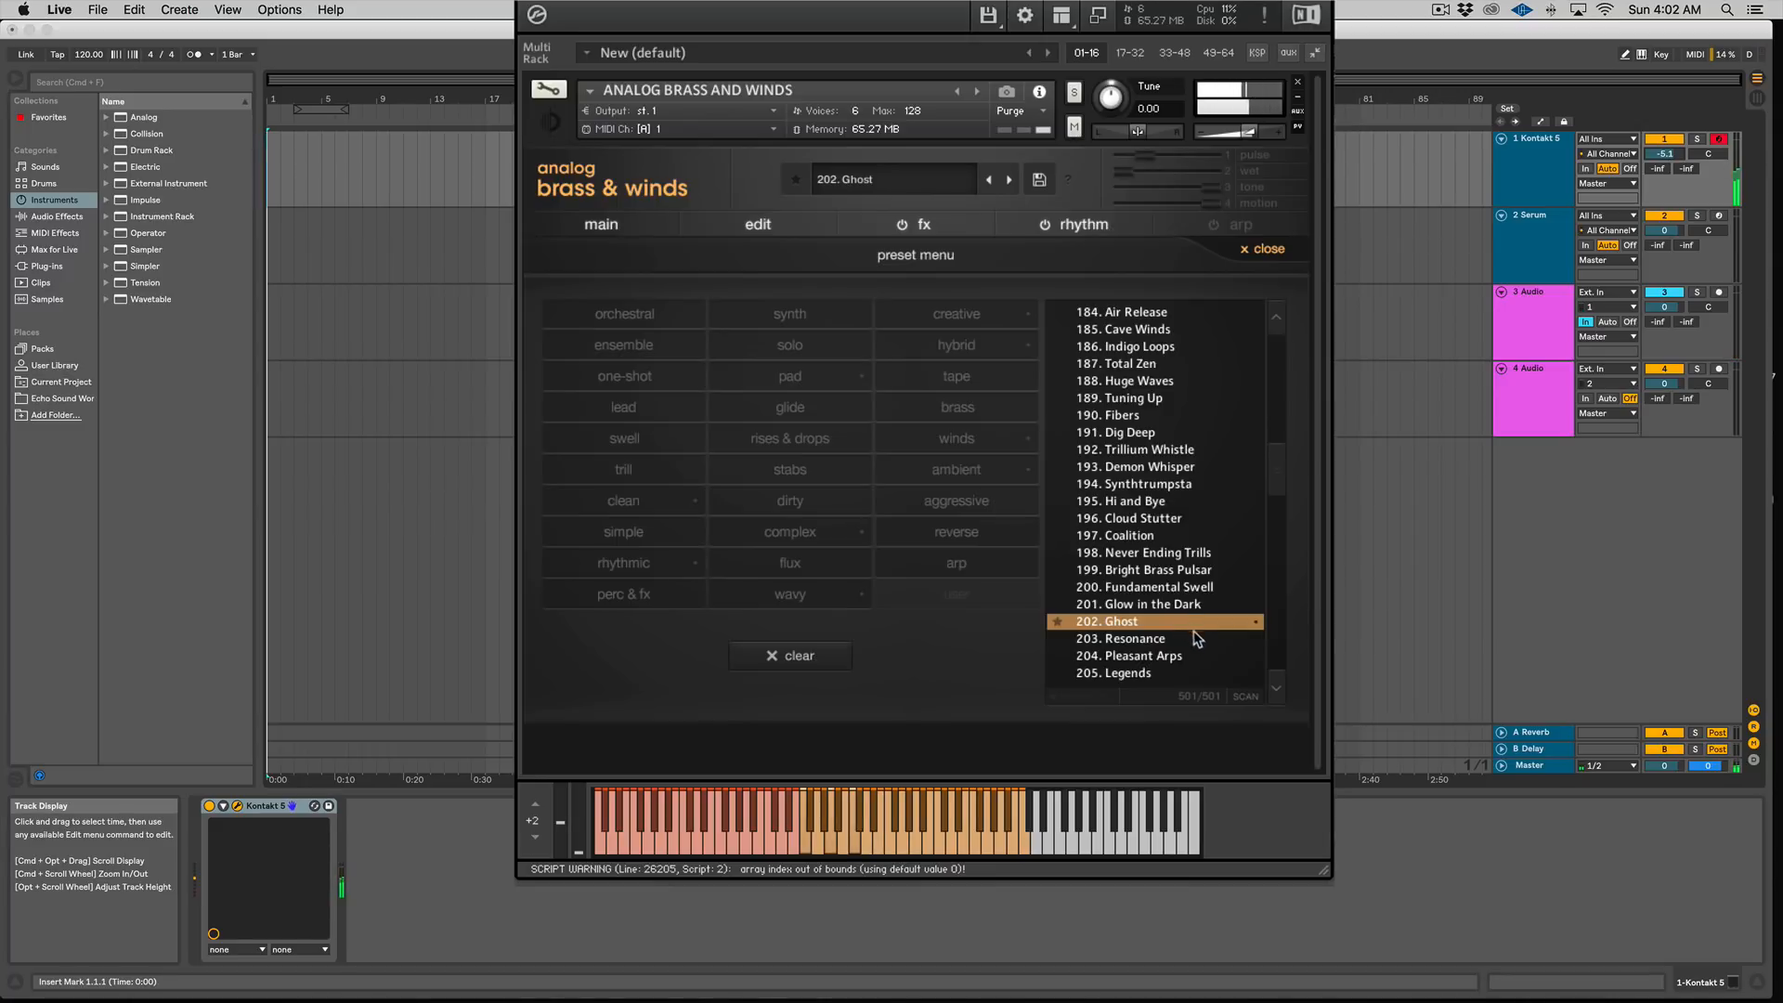
click(1198, 640)
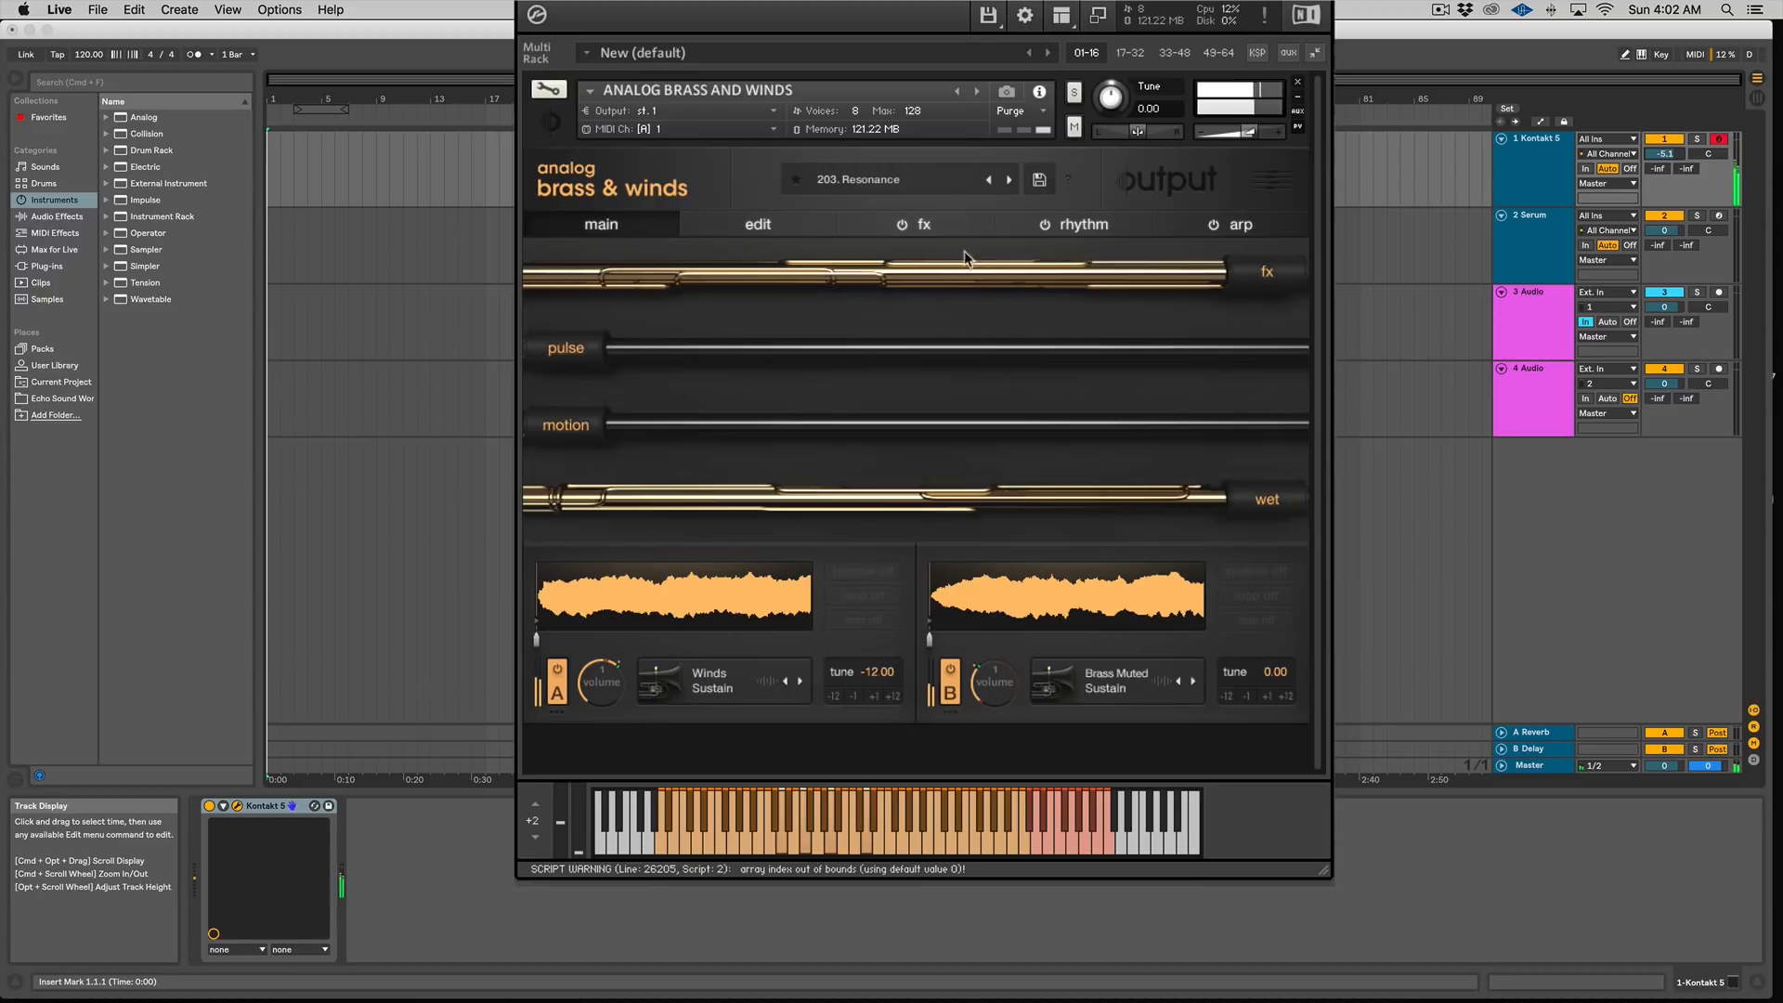
Step: Step to 204. Pleasant Arps, then load 500. WindMania from the end of the preset list
click(1010, 181)
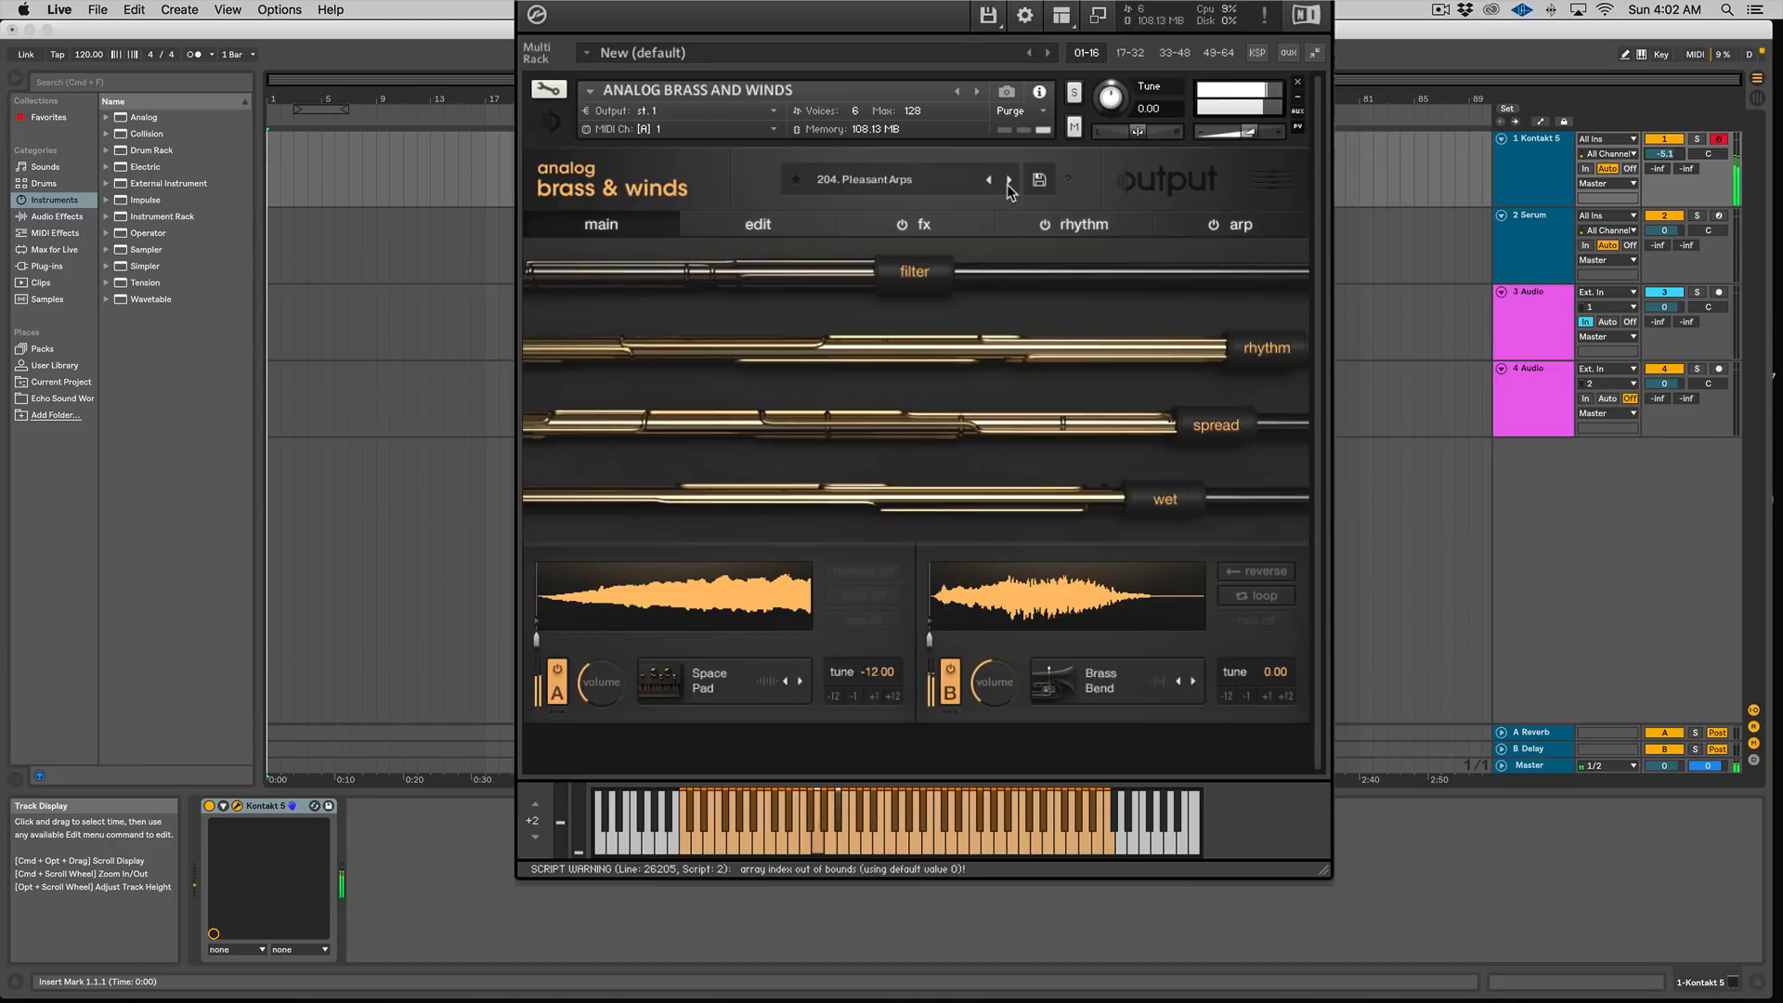
click(957, 182)
scroll(1201, 520, down, 20)
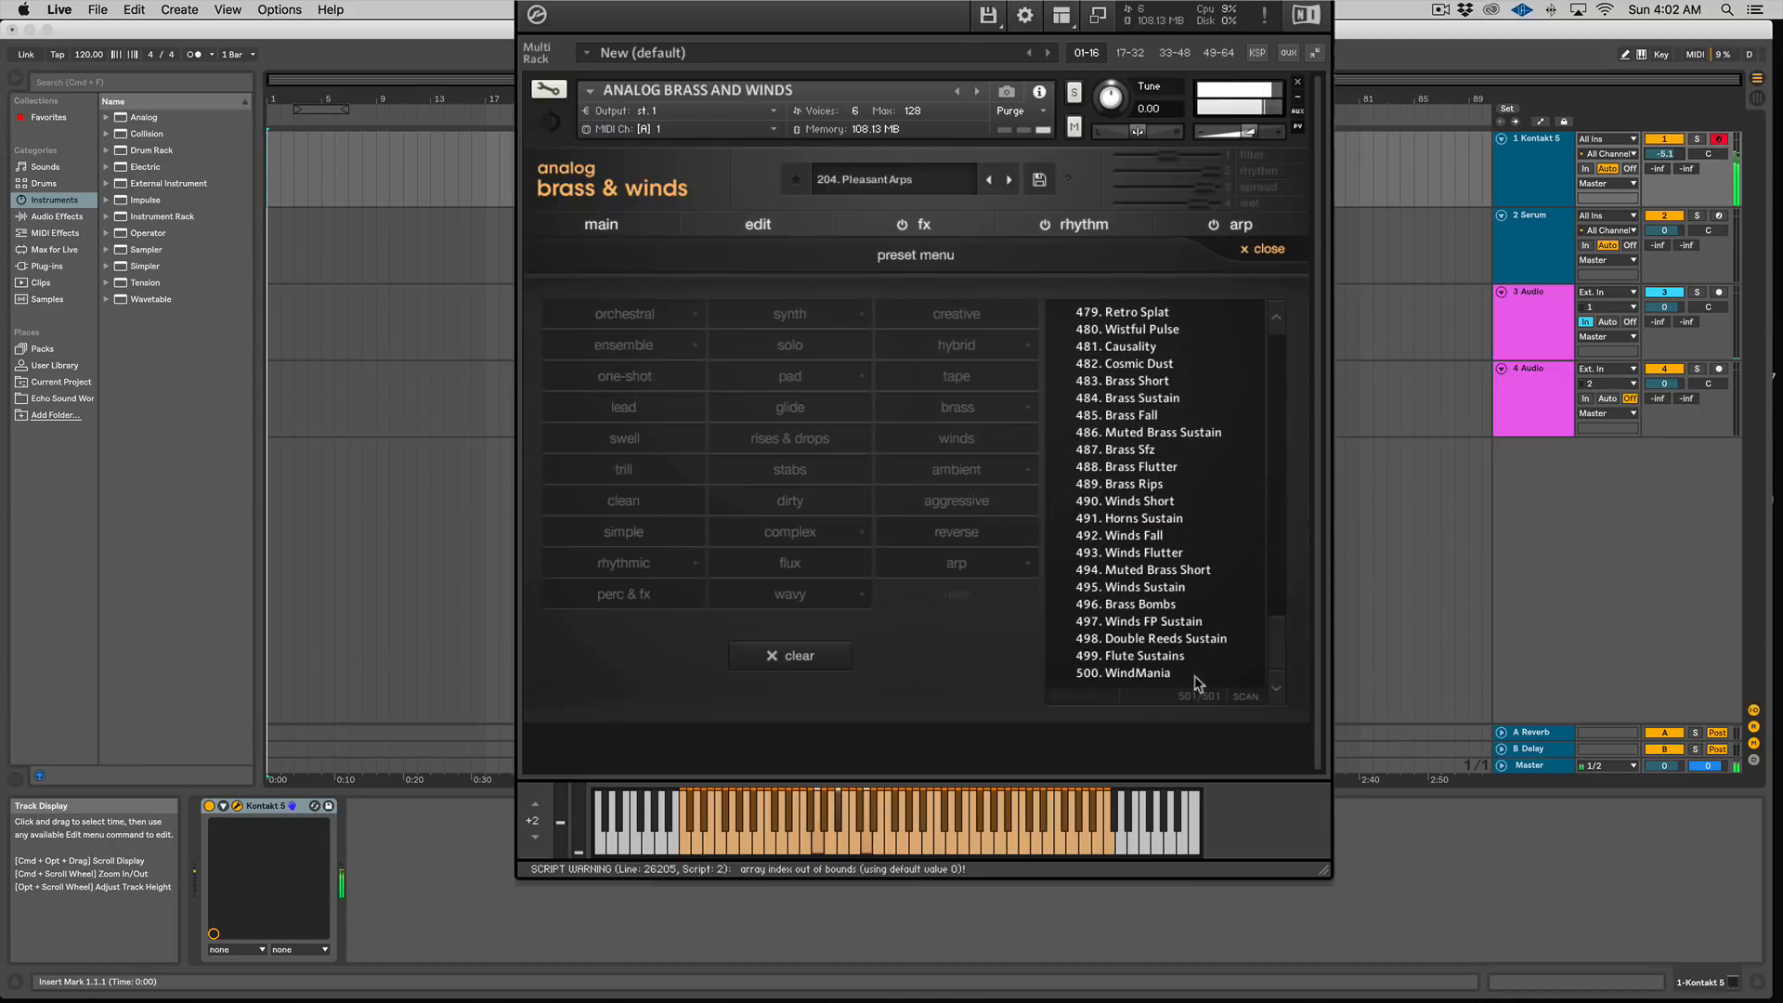
click(1165, 676)
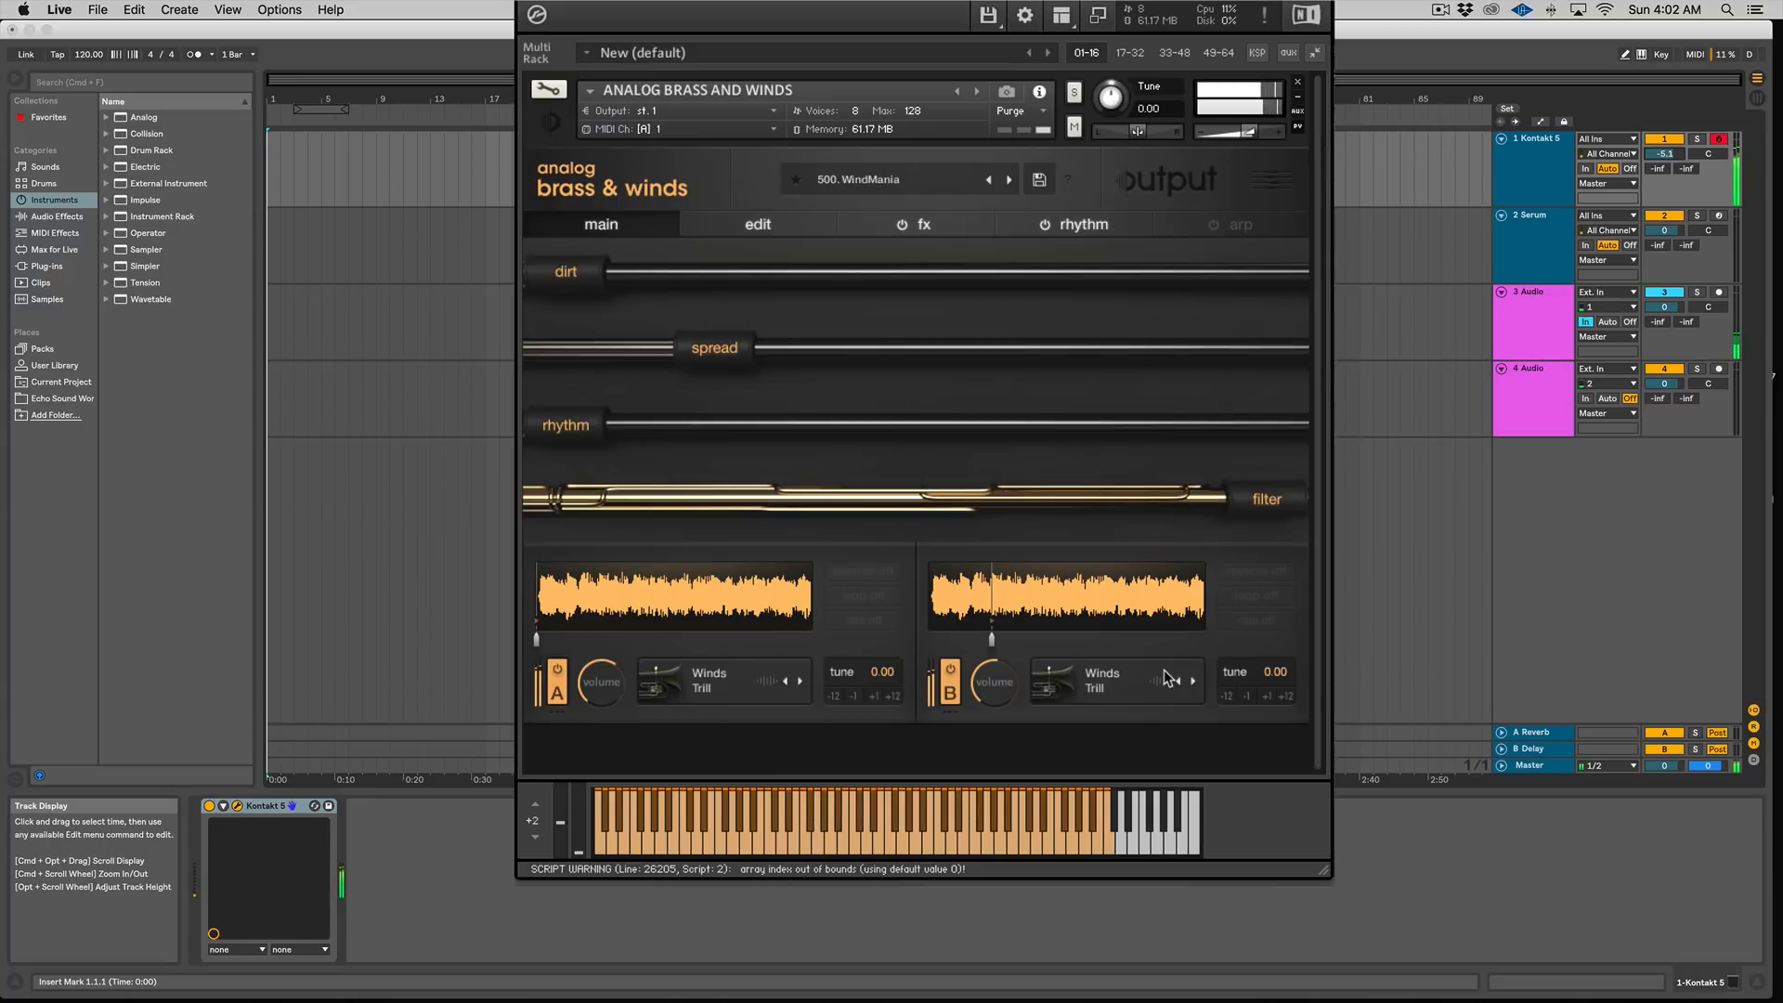
Step: Browse the last presets in the preset list, then close the preset menu
click(916, 179)
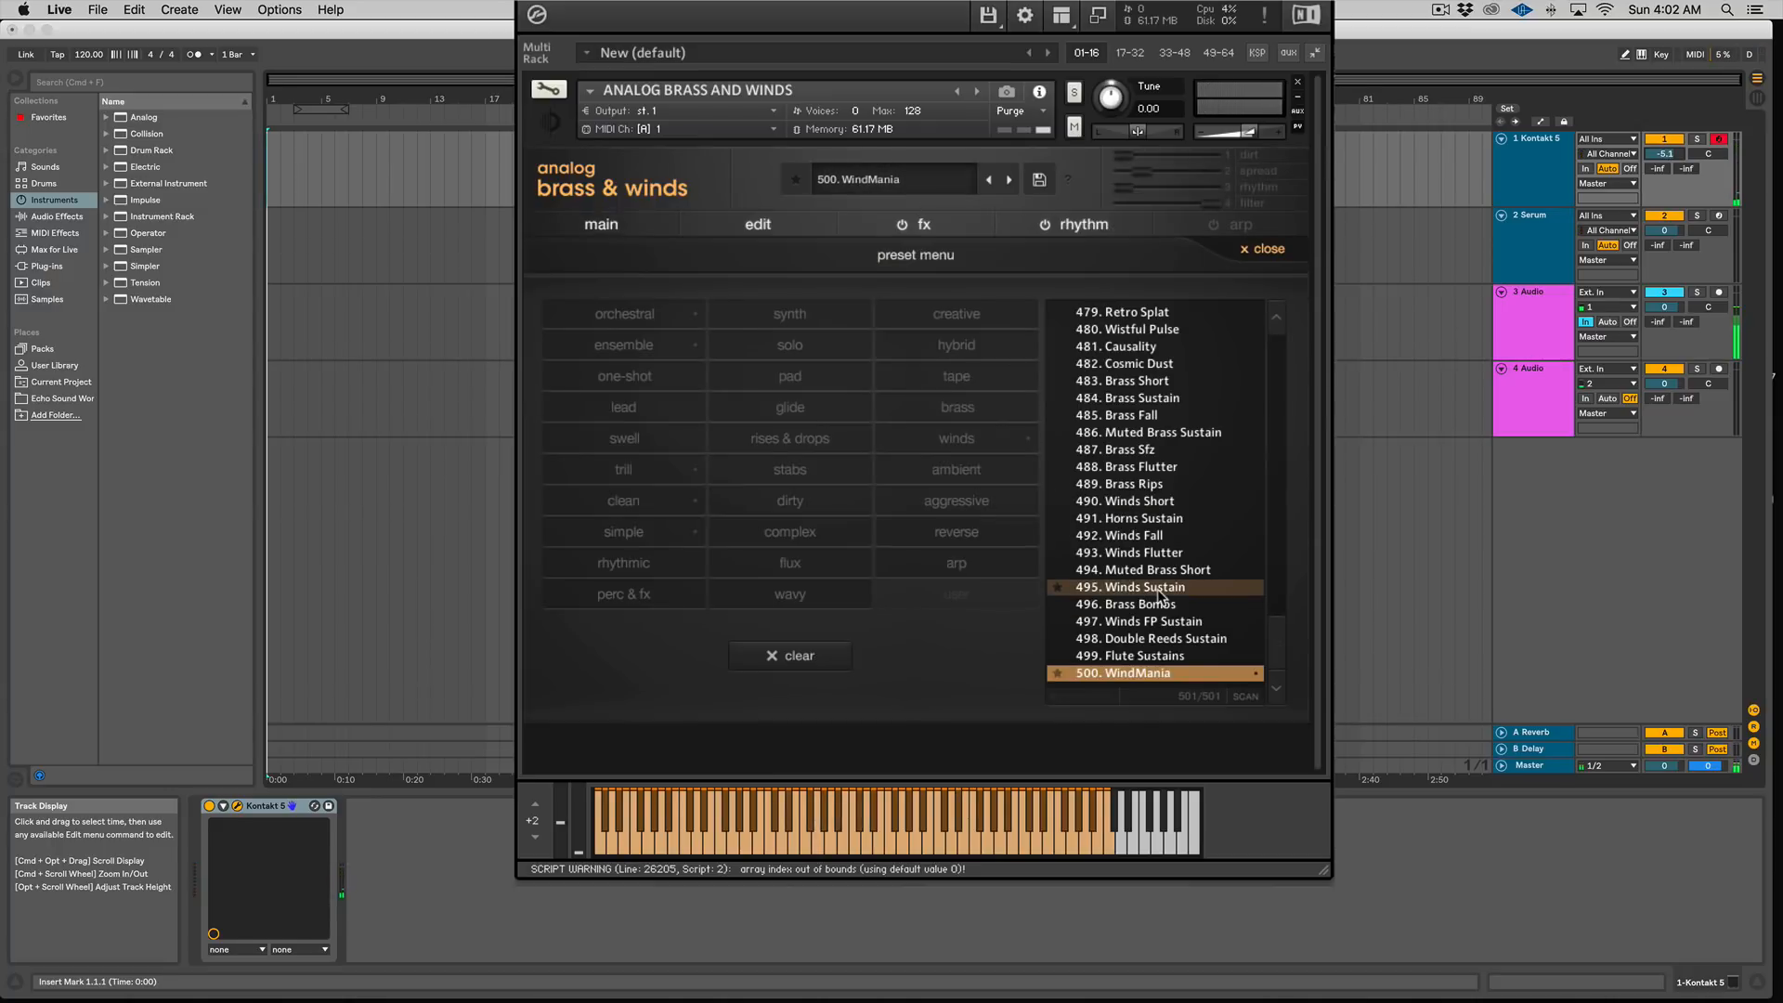
mouse_move(1285, 638)
mouse_down()
mouse_move(1302, 397)
mouse_move(1284, 414)
mouse_move(1284, 338)
mouse_move(1265, 664)
mouse_up()
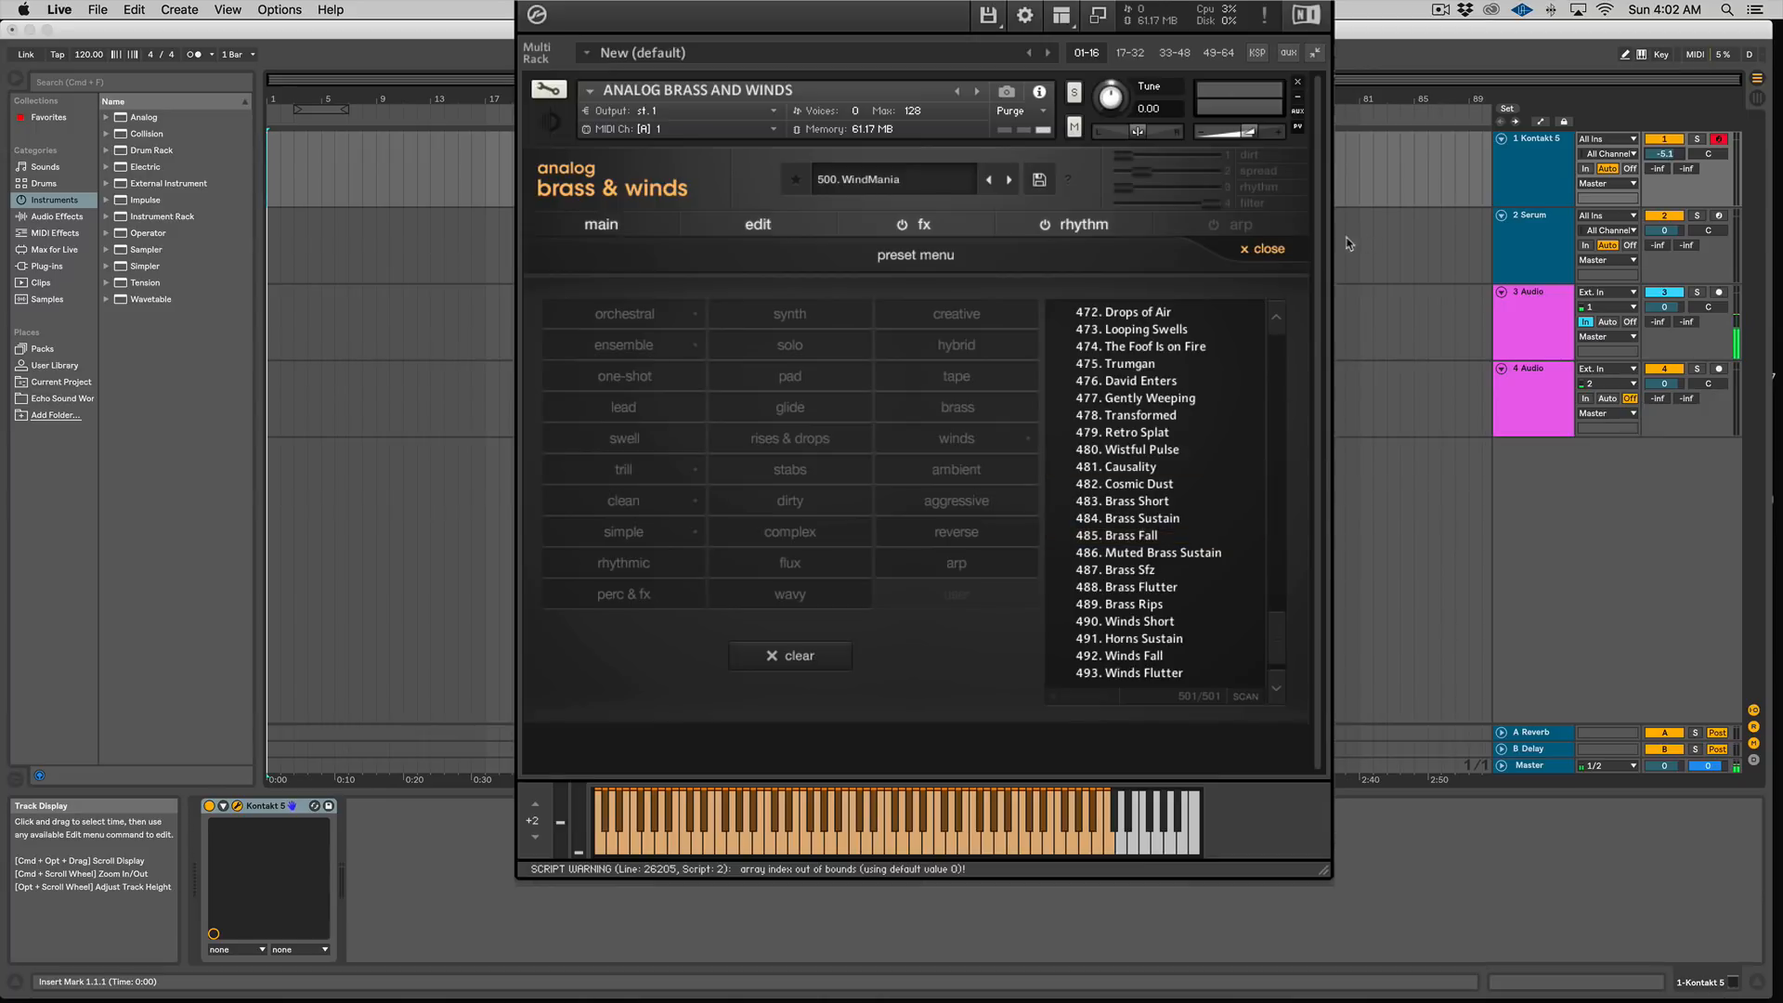
click(1274, 256)
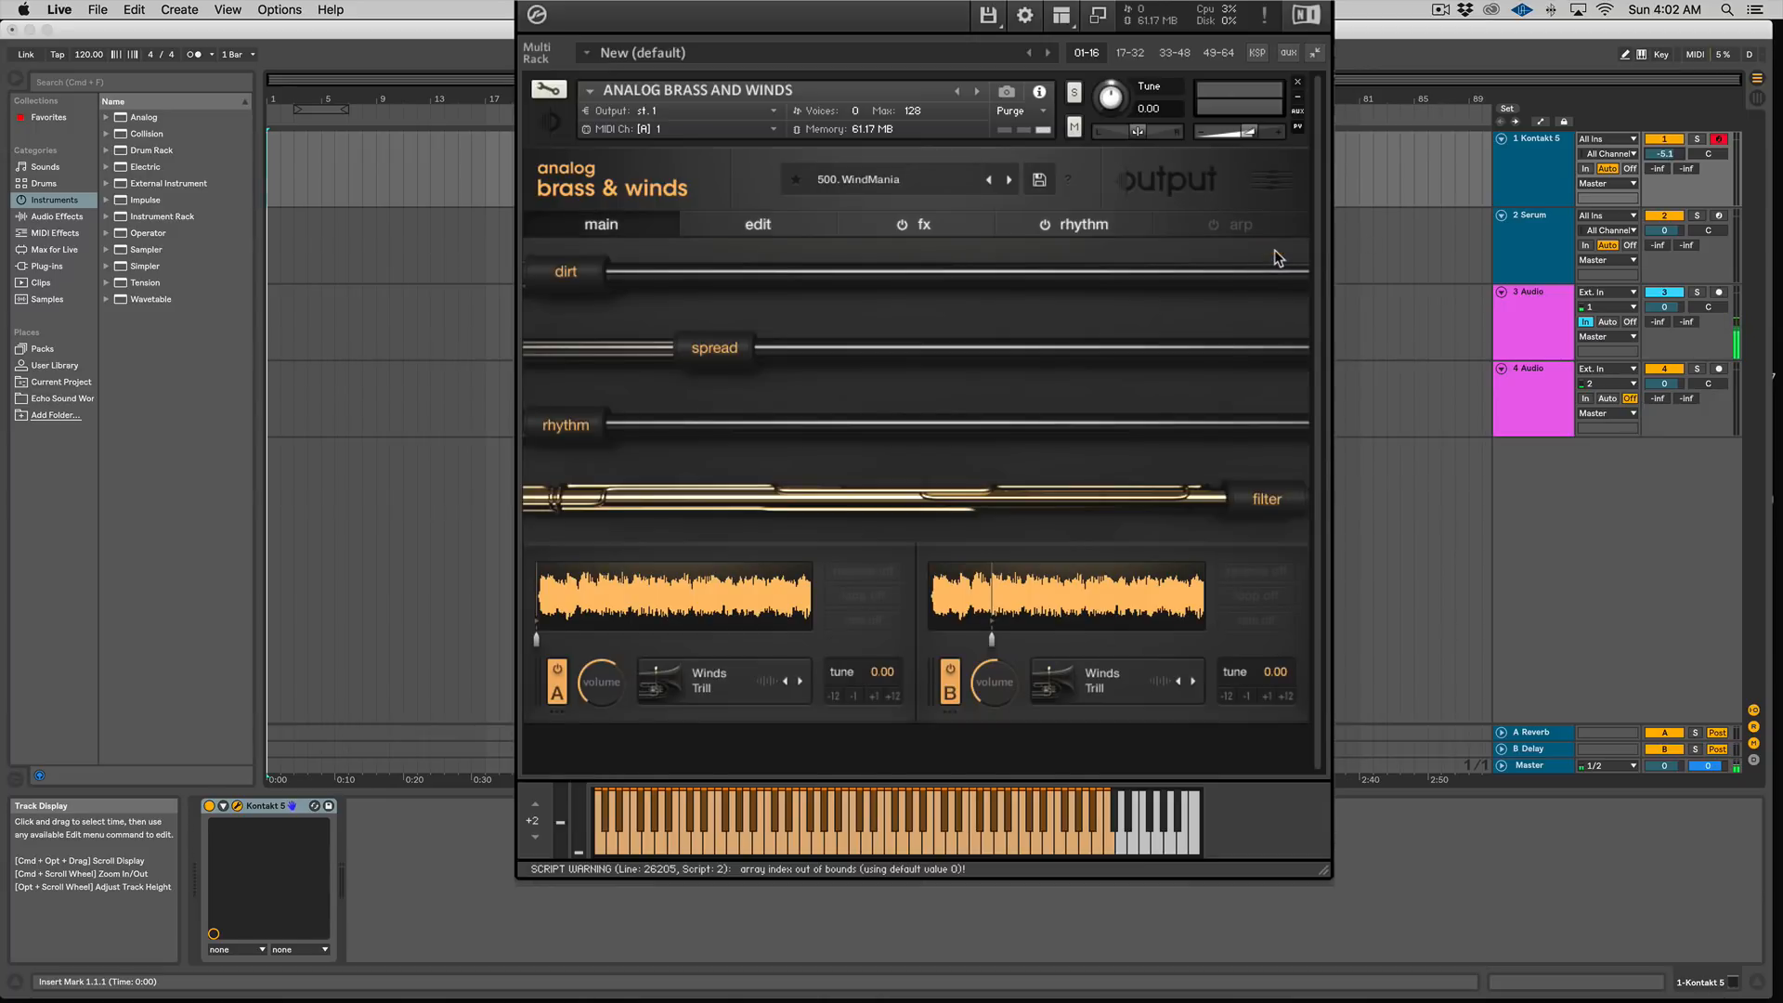